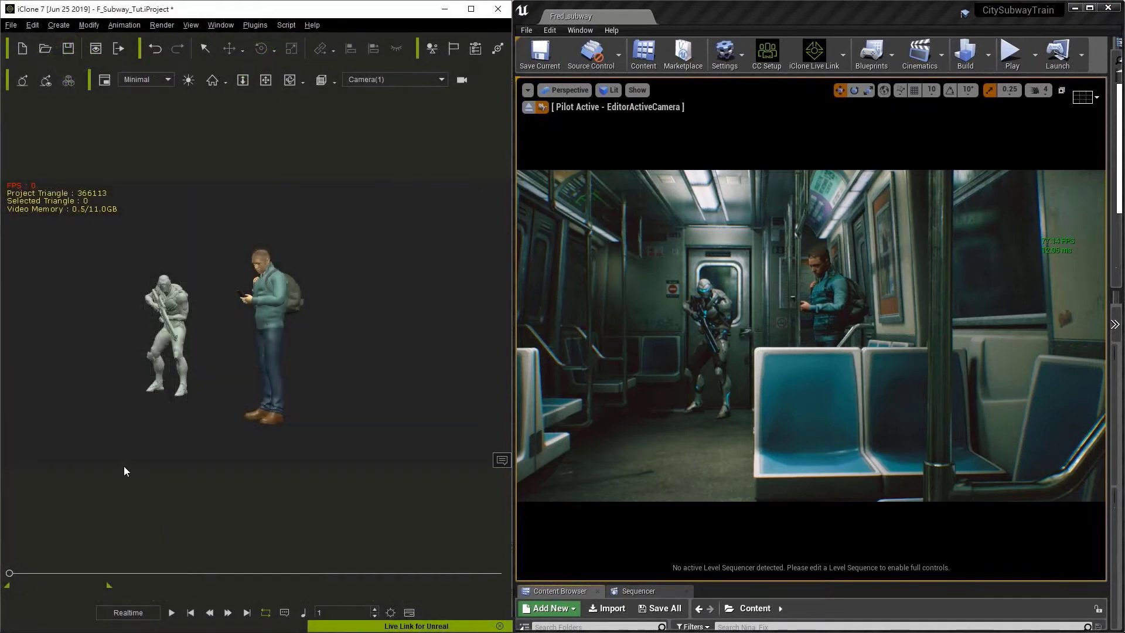
- Play the scene, turn off the Unreal live link, and close the Live Link for Unreal panel
left_click(171, 613)
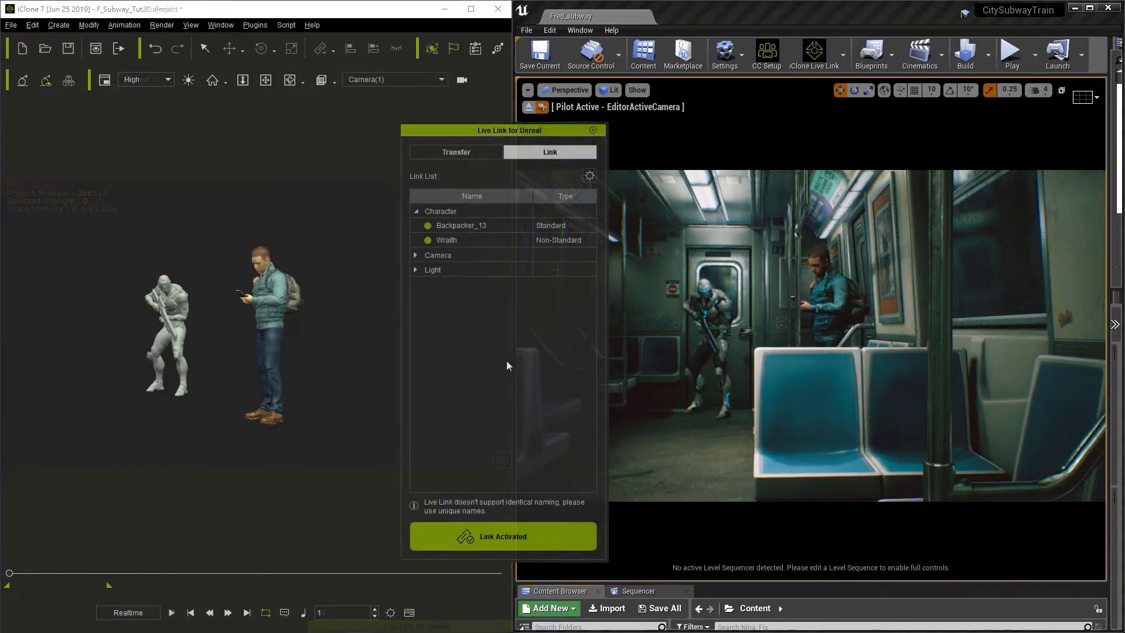
left_click(522, 537)
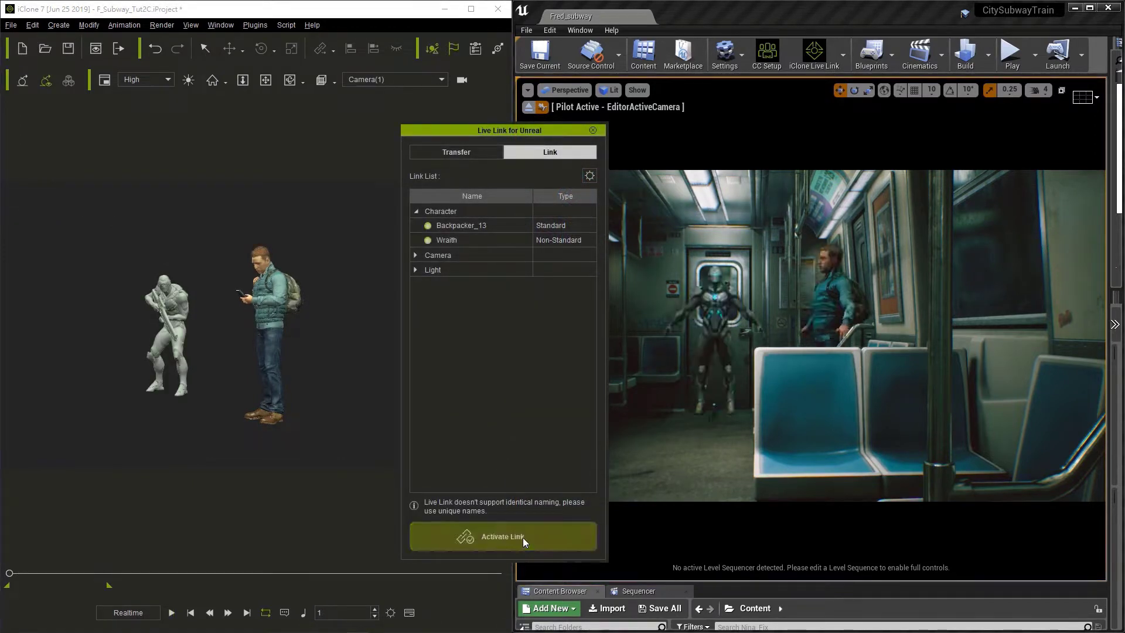
left_click(592, 131)
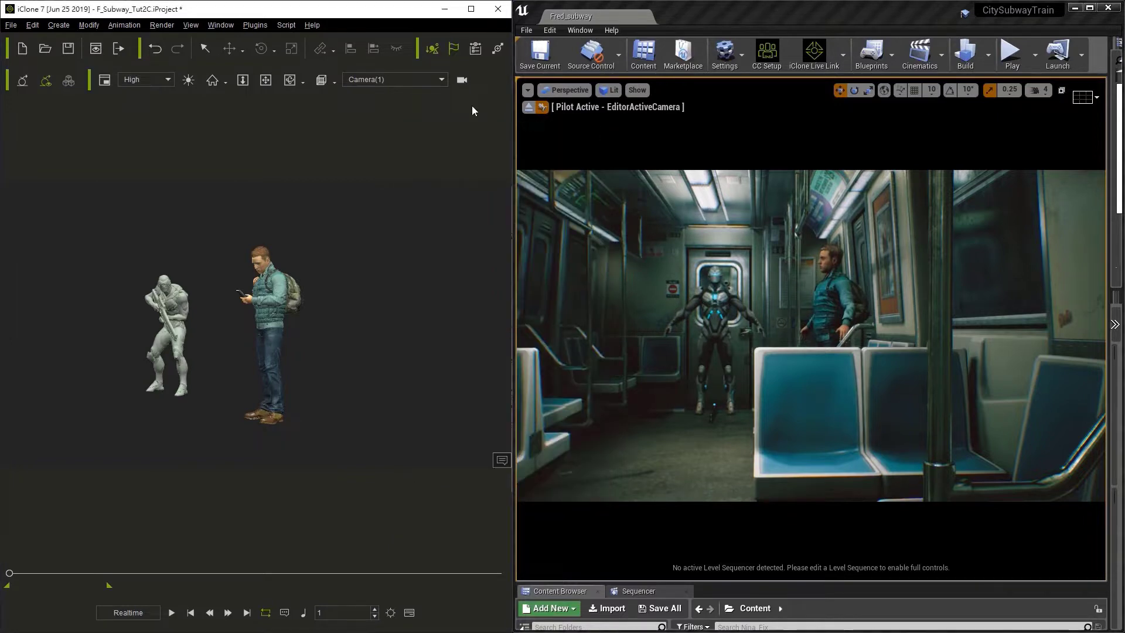
- Maximize iClone and go through Edit > Preference so the viewport shows the FPS and triangle readout
left_click(469, 12)
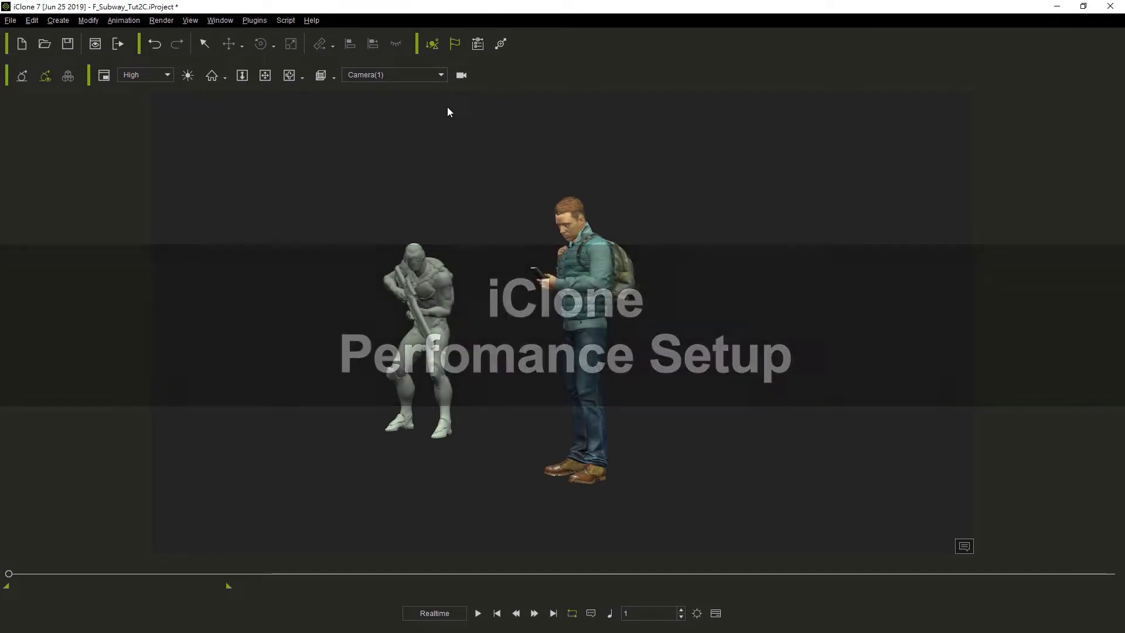
left_click(35, 21)
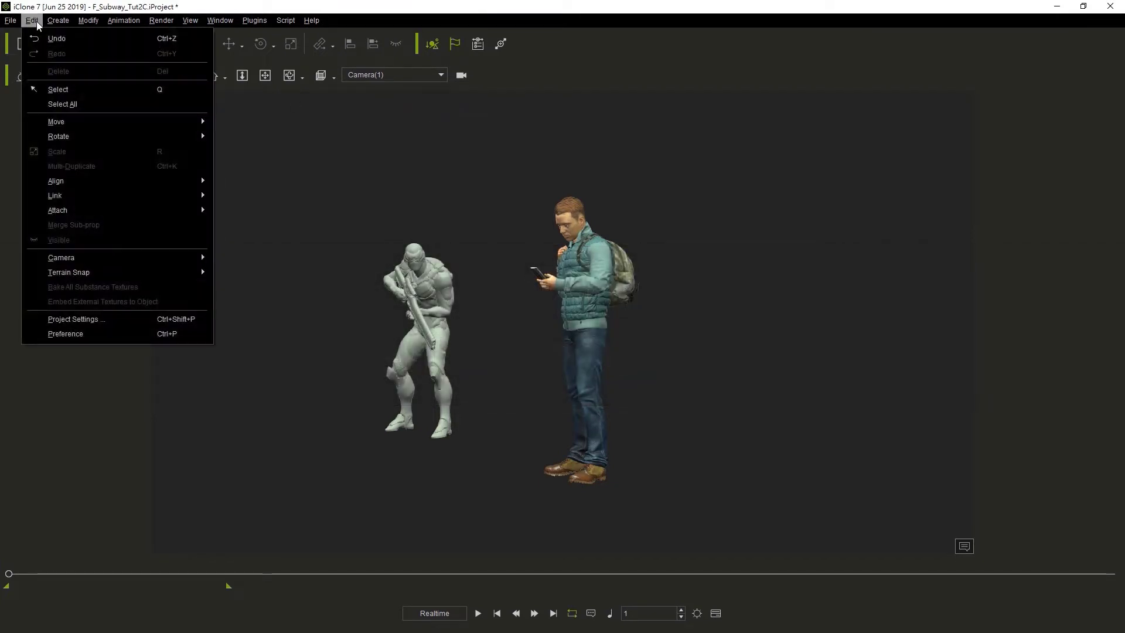
left_click(77, 333)
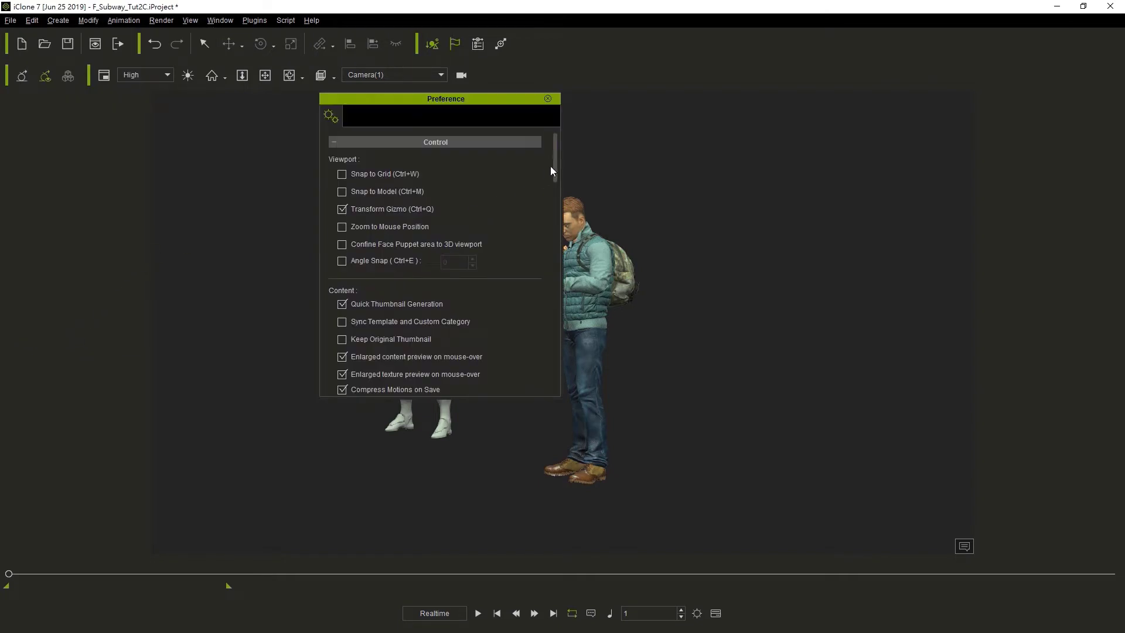
left_click_drag(554, 164, 557, 231)
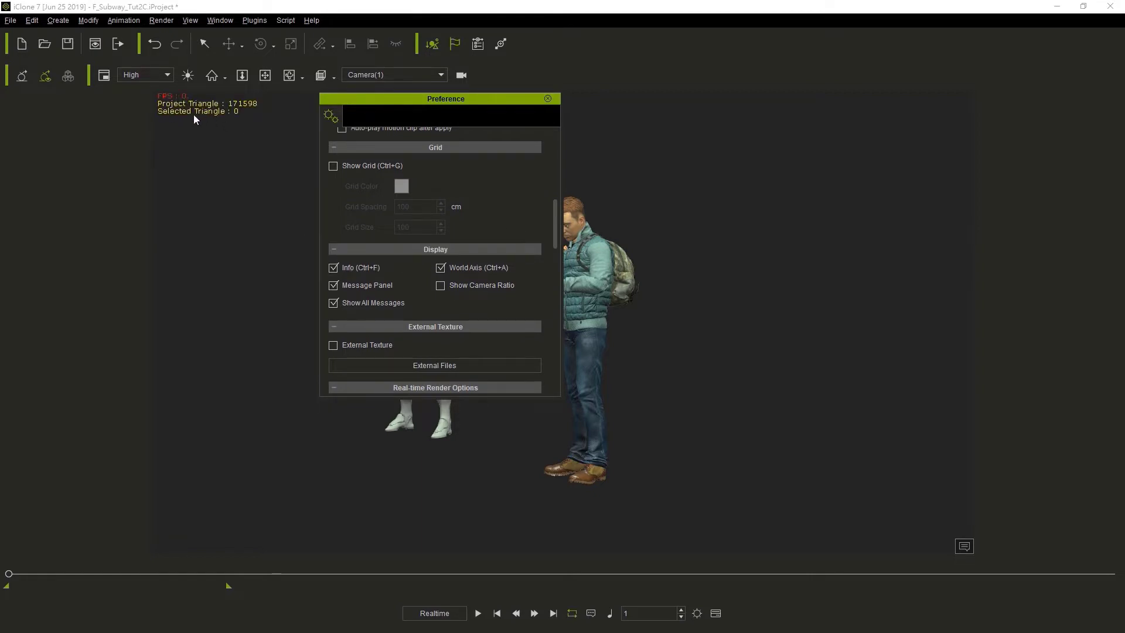
left_click(548, 98)
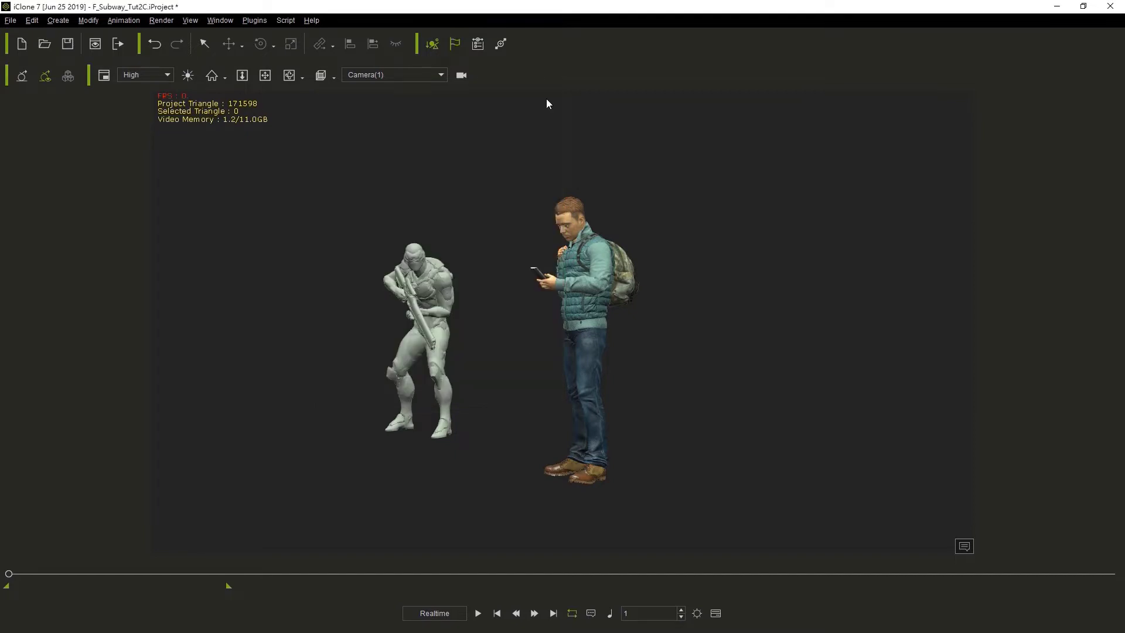
left_click(478, 613)
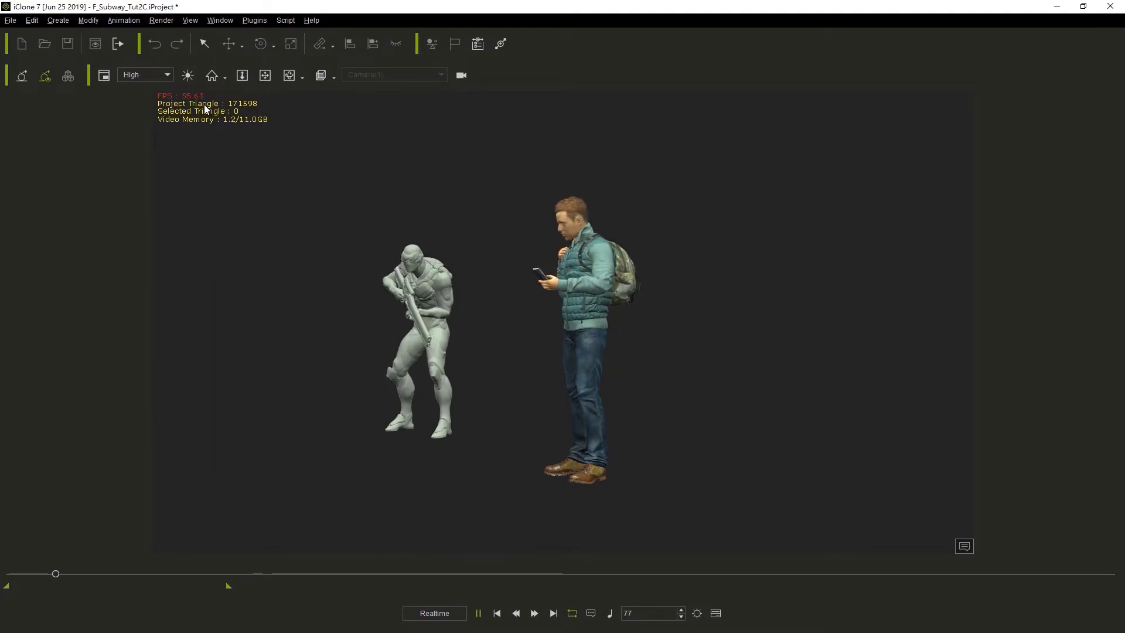
left_click(478, 613)
left_click(496, 613)
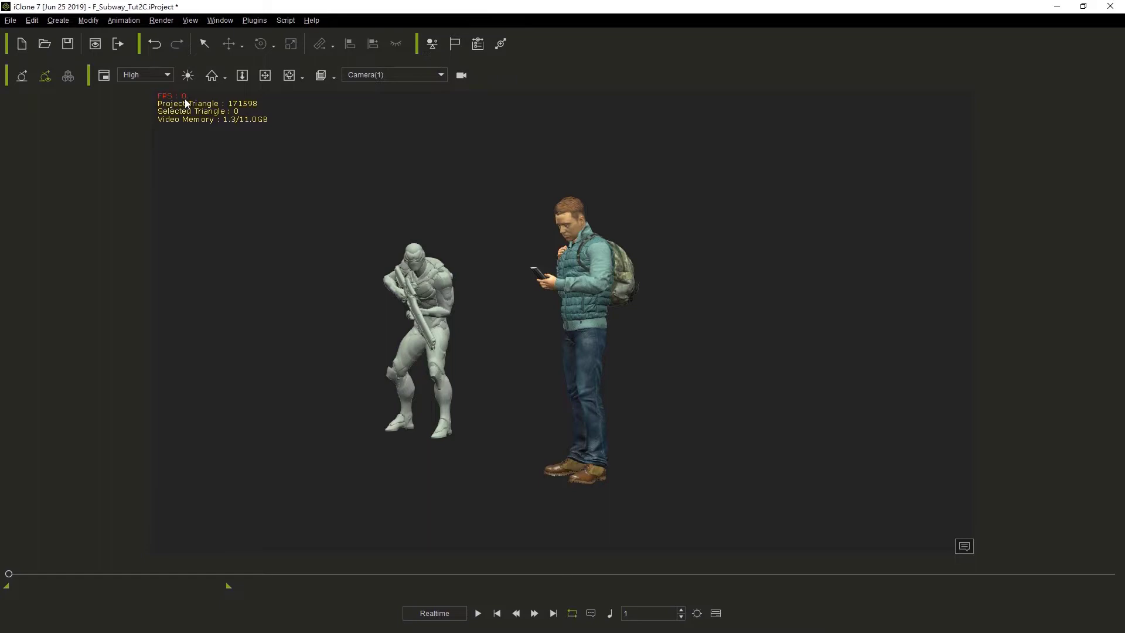
- Set display quality to Minimal and check the Real-time Render Options Quality in Preference, leaving it unchanged
left_click(167, 76)
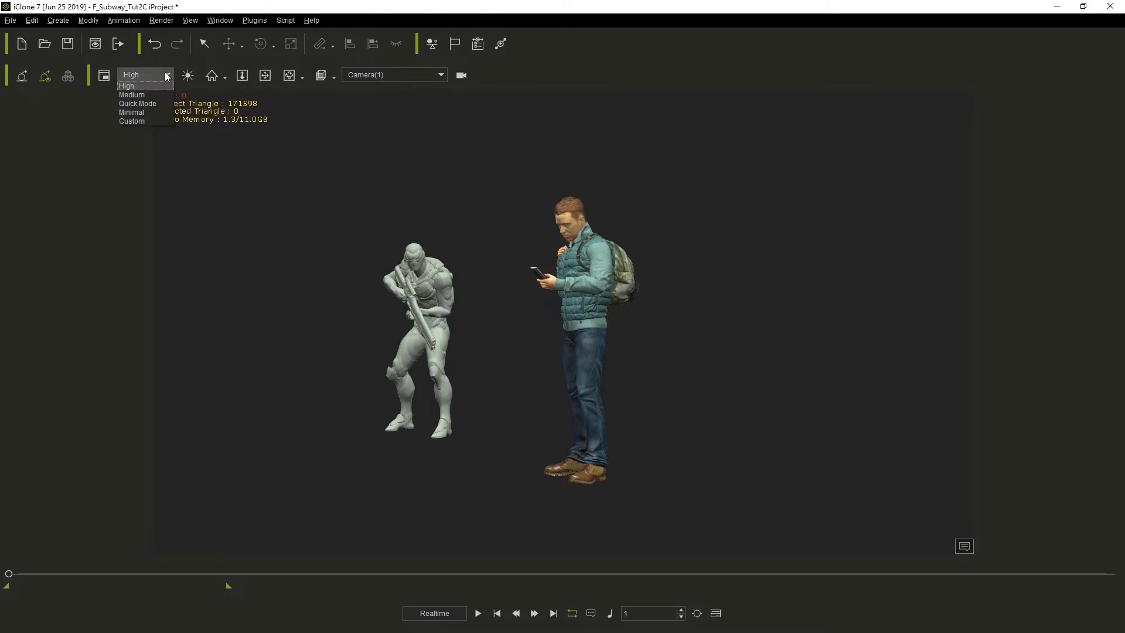
left_click(149, 112)
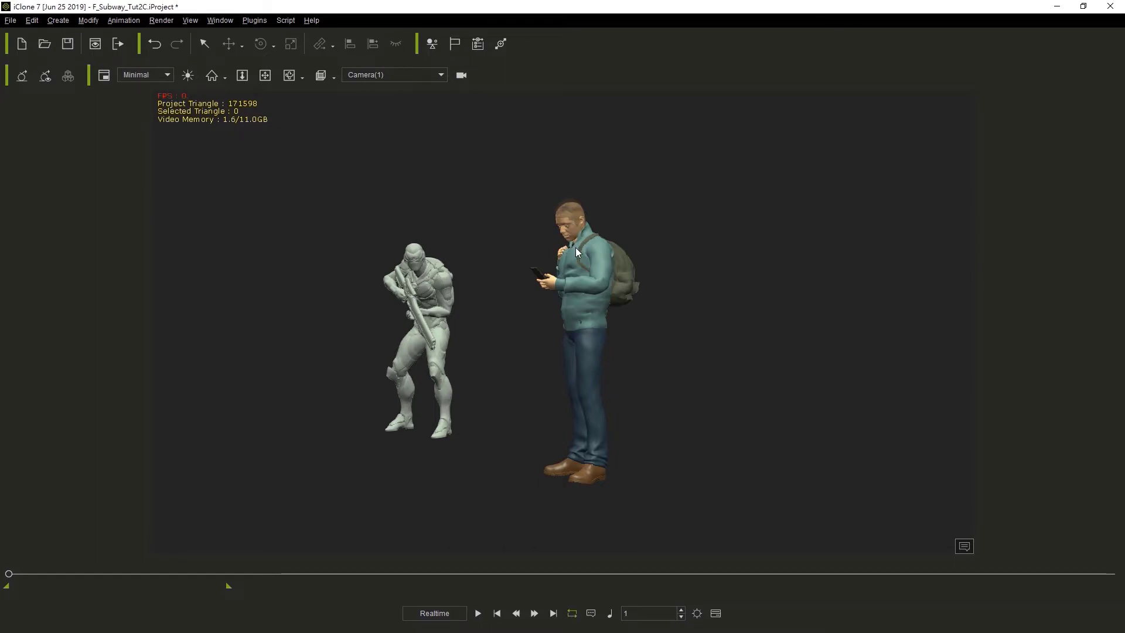
left_click(37, 23)
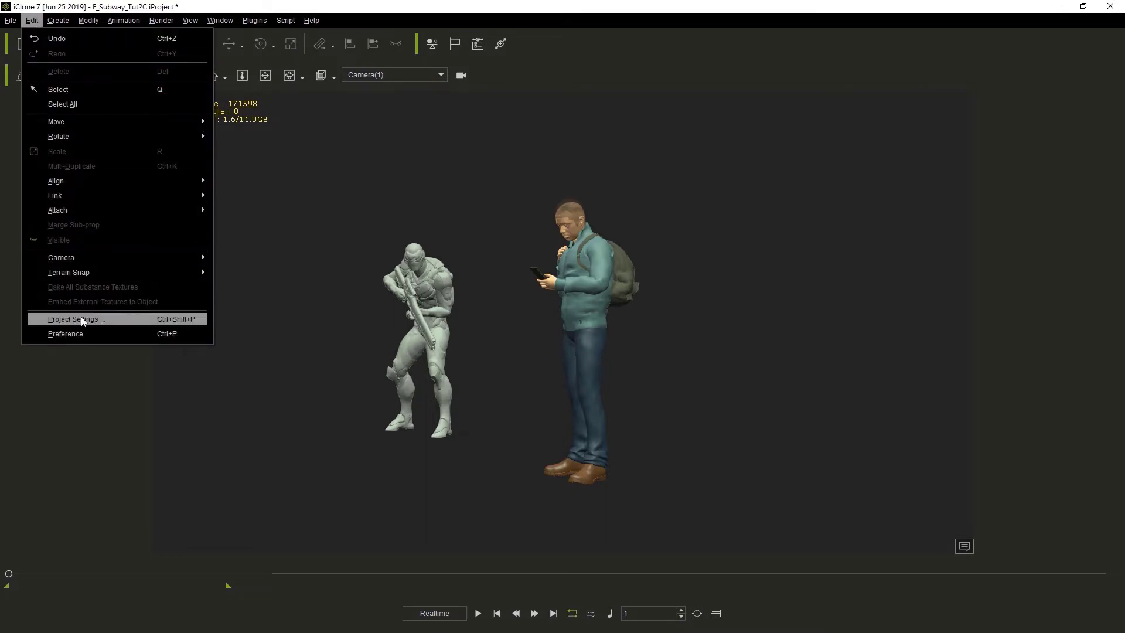
left_click(75, 334)
scroll(509, 286, "down", 3)
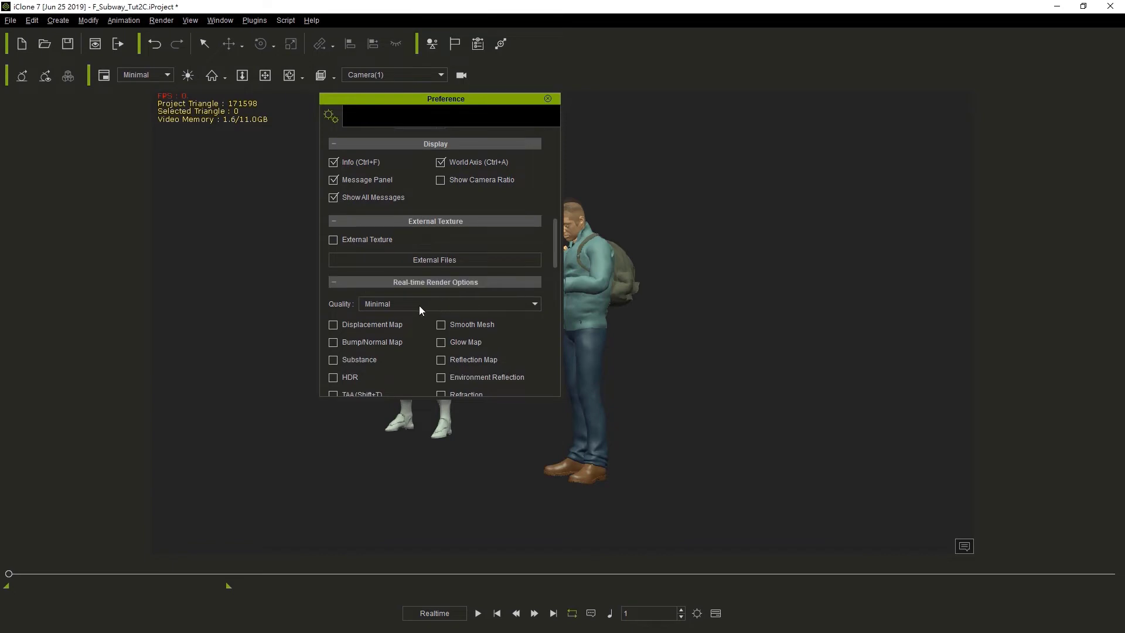
scroll(423, 301, "down", 1)
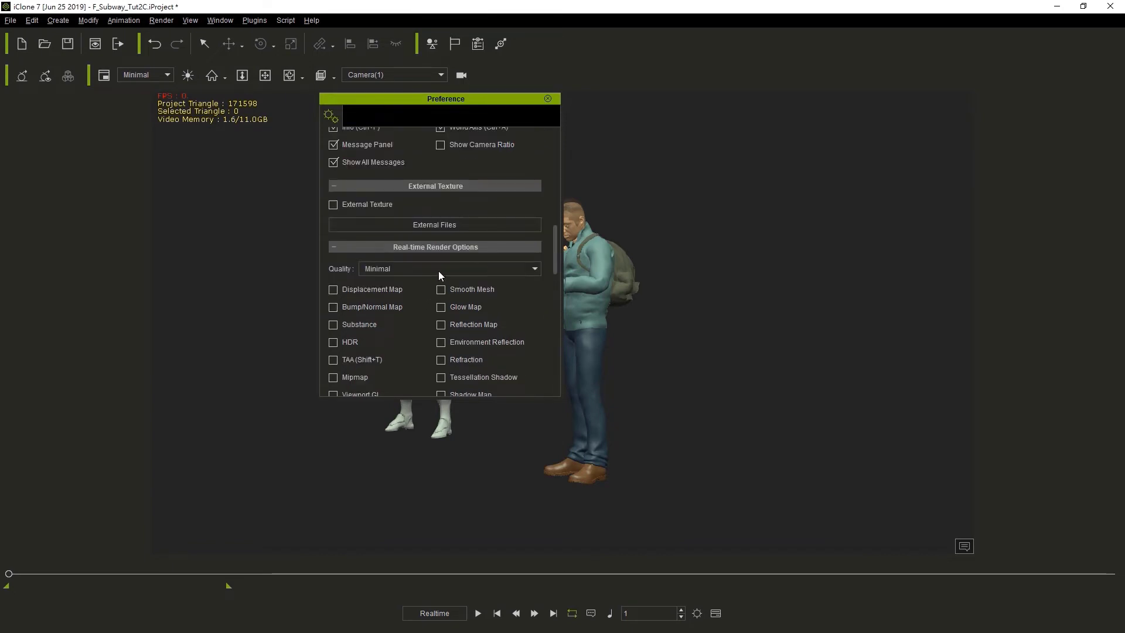
left_click(427, 269)
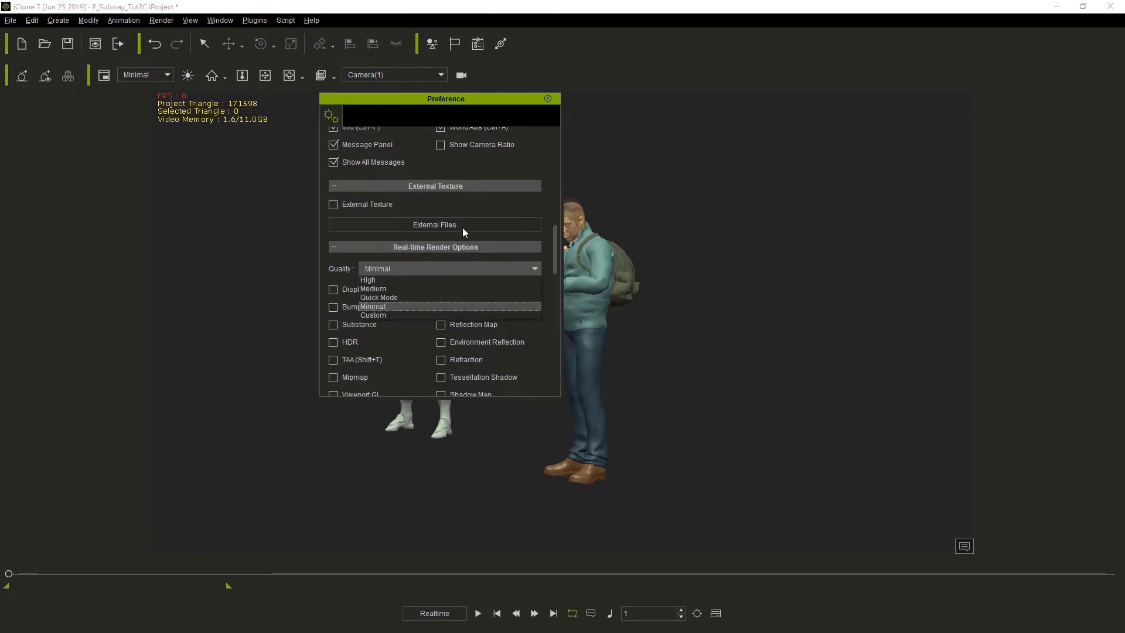
left_click(543, 96)
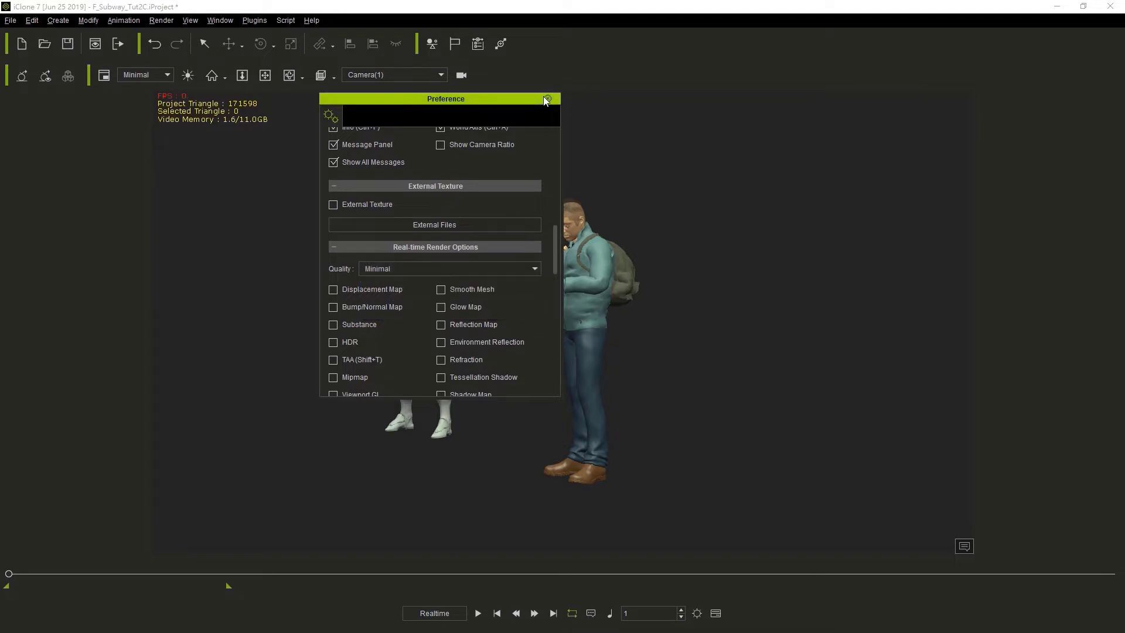
left_click(544, 97)
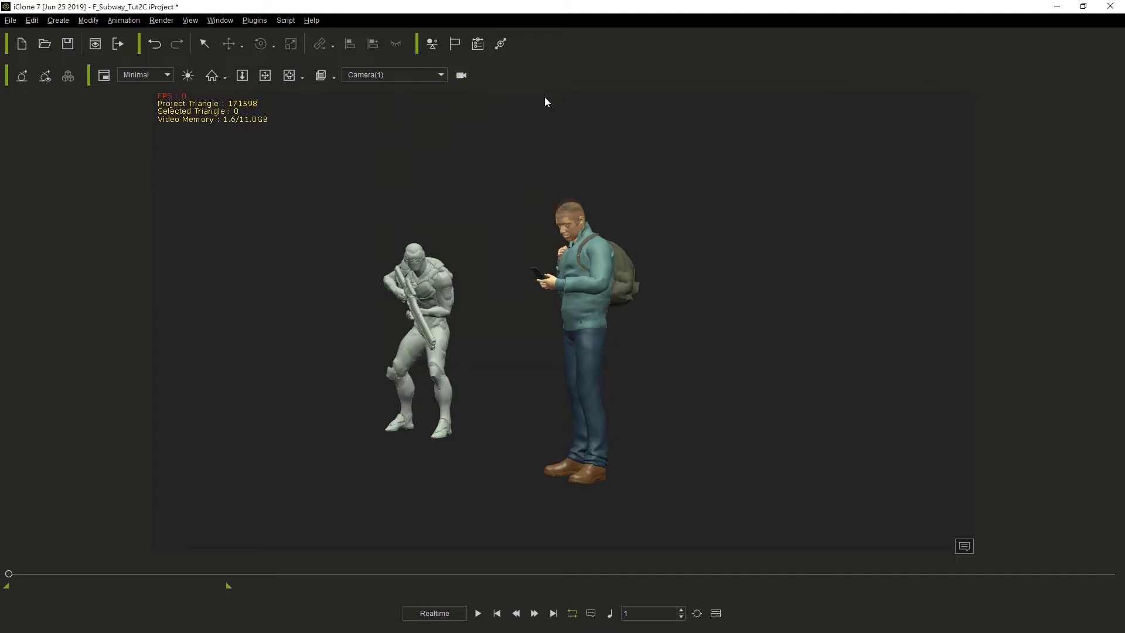
- Play the scene to check it runs at 60 FPS, then stop playback
left_click(478, 613)
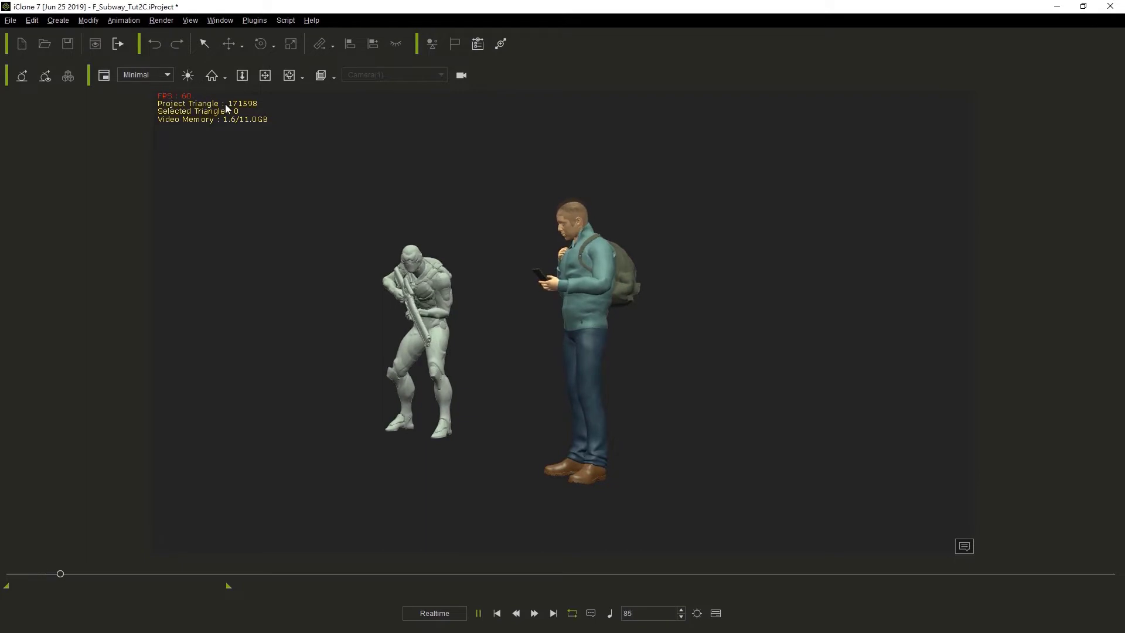
left_click(494, 613)
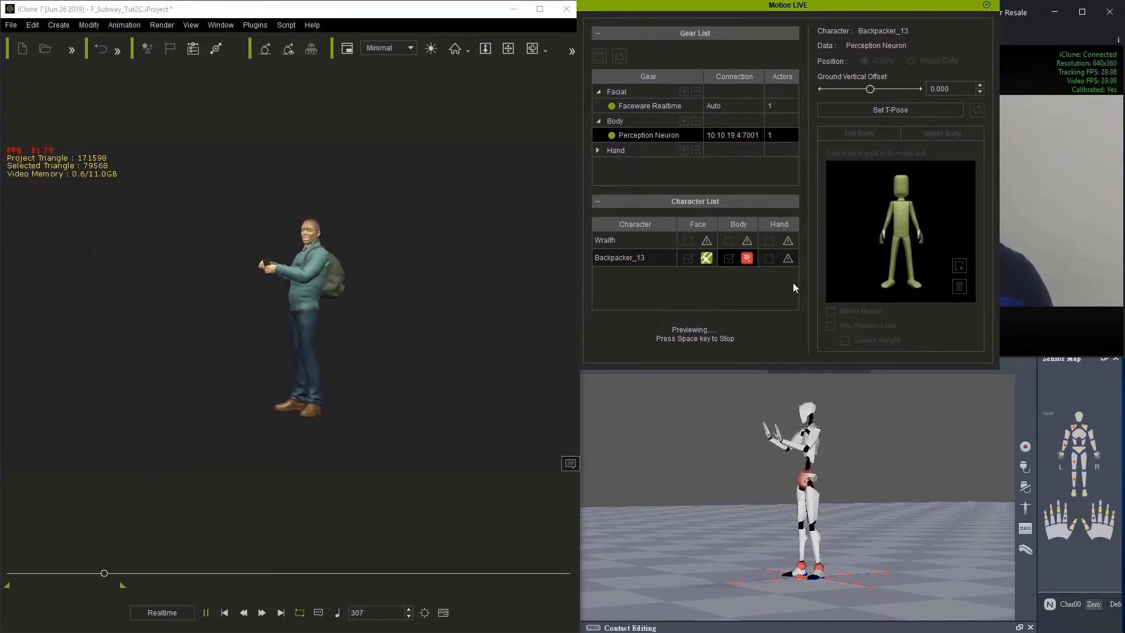
- Bring the Faceware Realtime window forward and open Plugins > Live Link for Unreal
left_click(1025, 40)
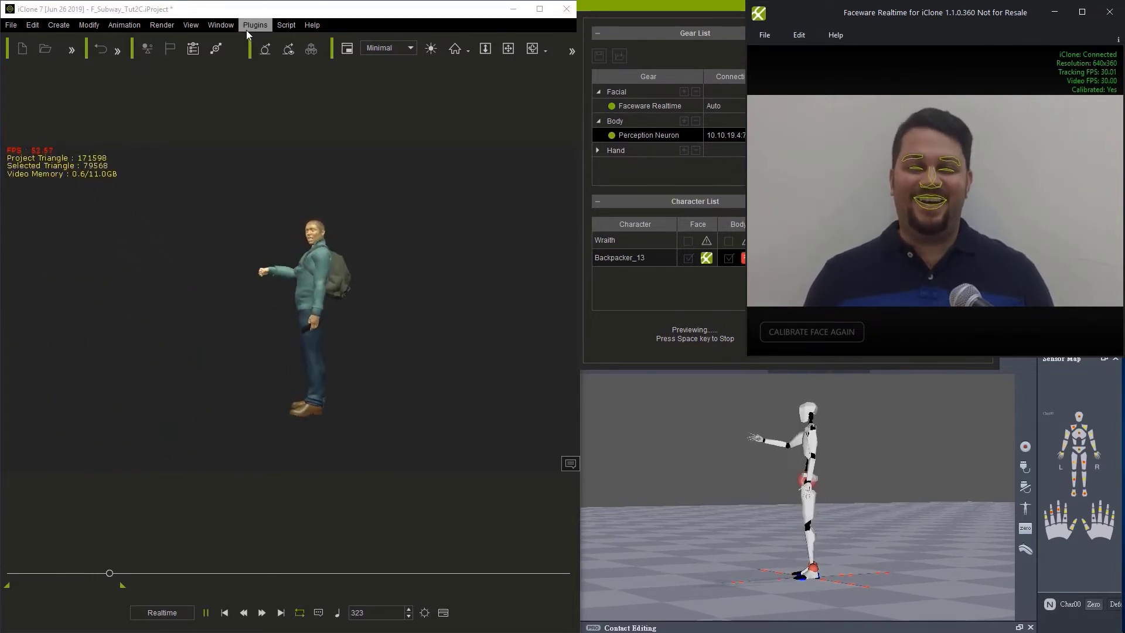
left_click(246, 30)
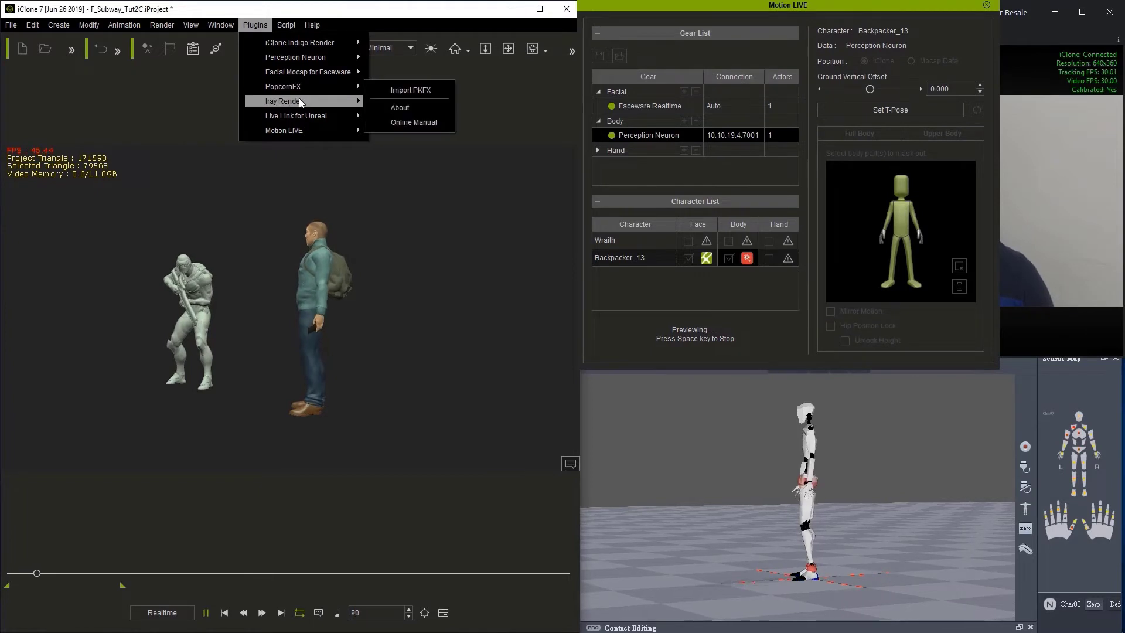
mouse_move(305, 124)
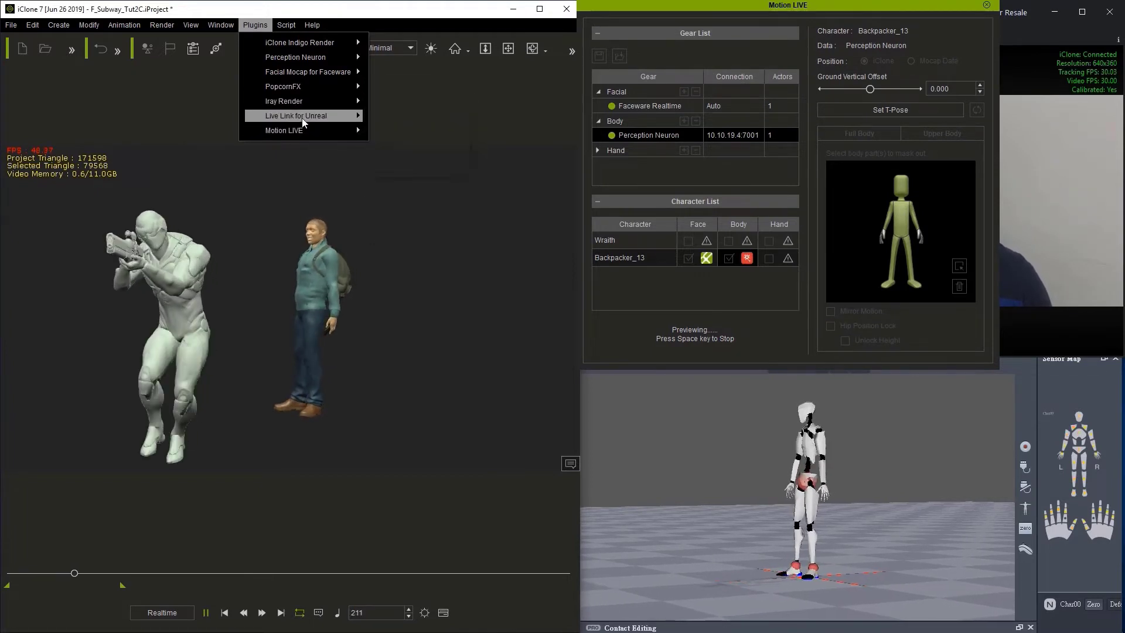
left_click(428, 120)
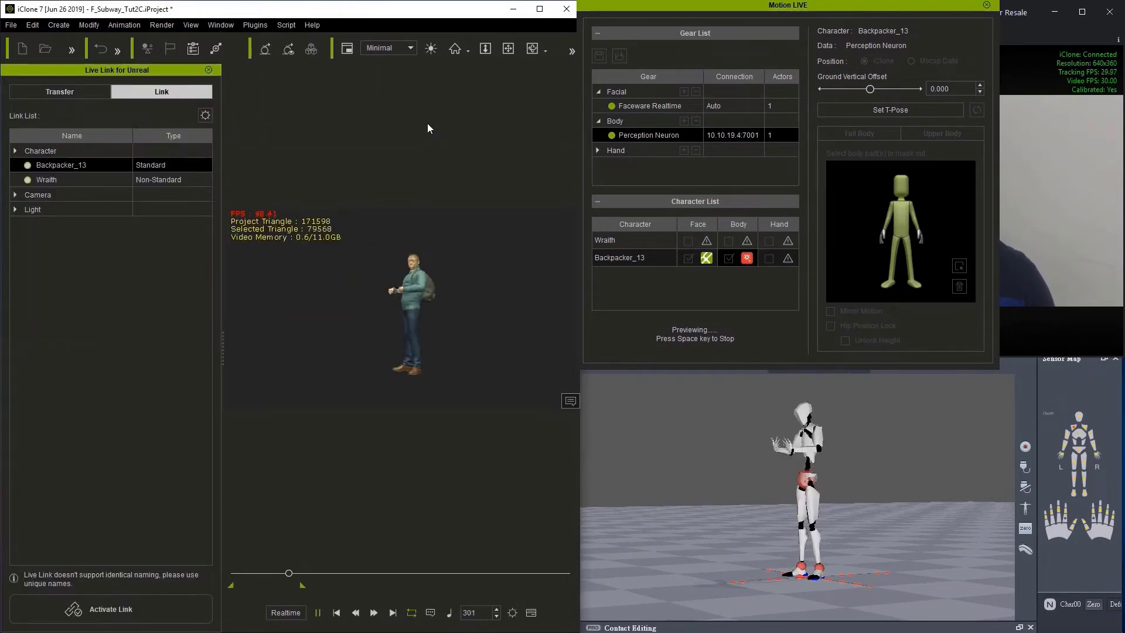
- Set the Live Link IP address to 10.10.19.3 with port 54321 and confirm
left_click(206, 115)
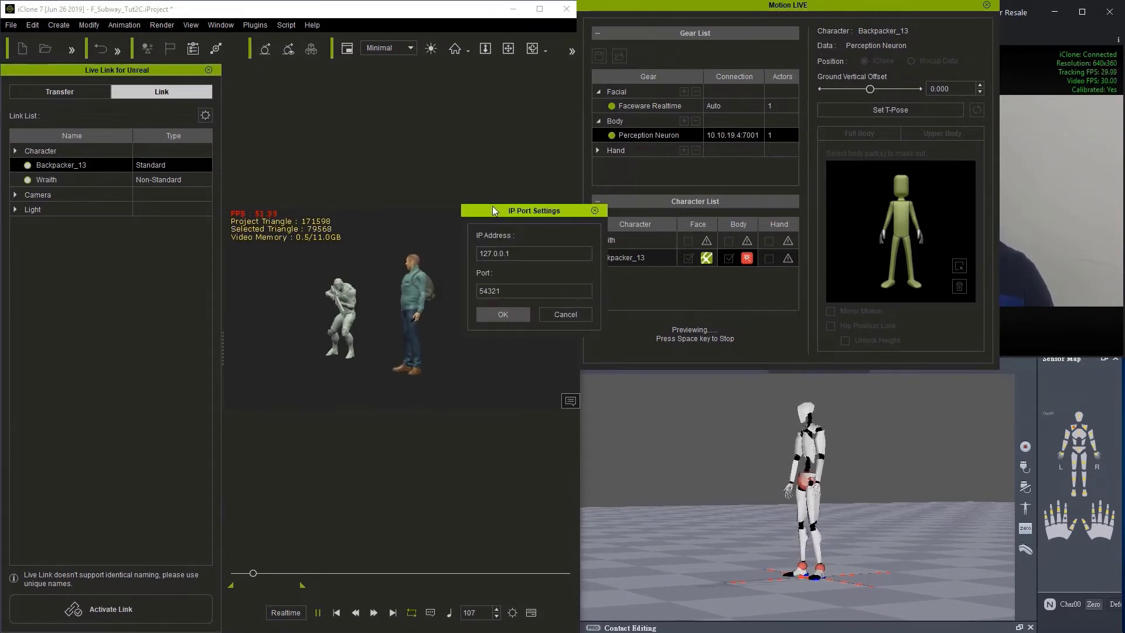
left_click_drag(493, 206, 391, 82)
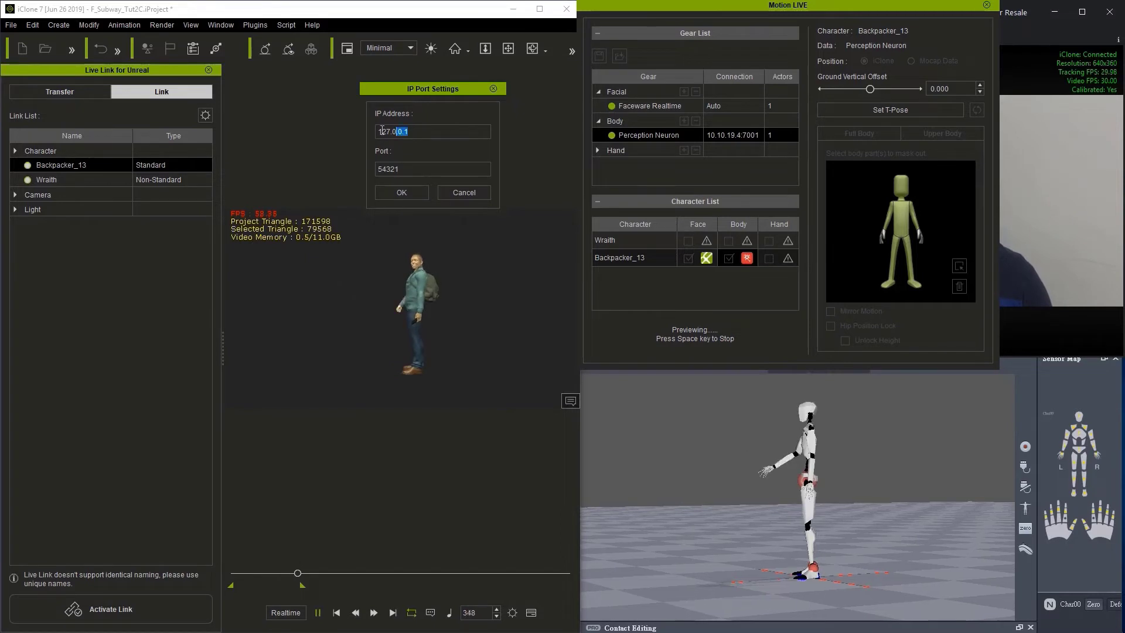
left_click_drag(382, 130, 372, 128)
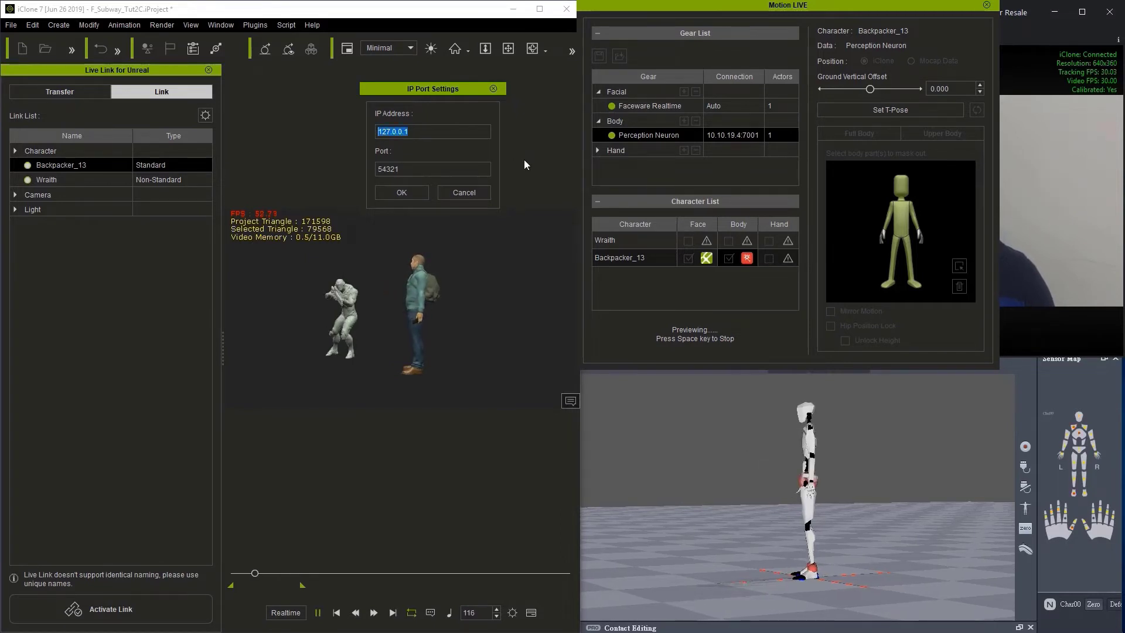
type("10.10.")
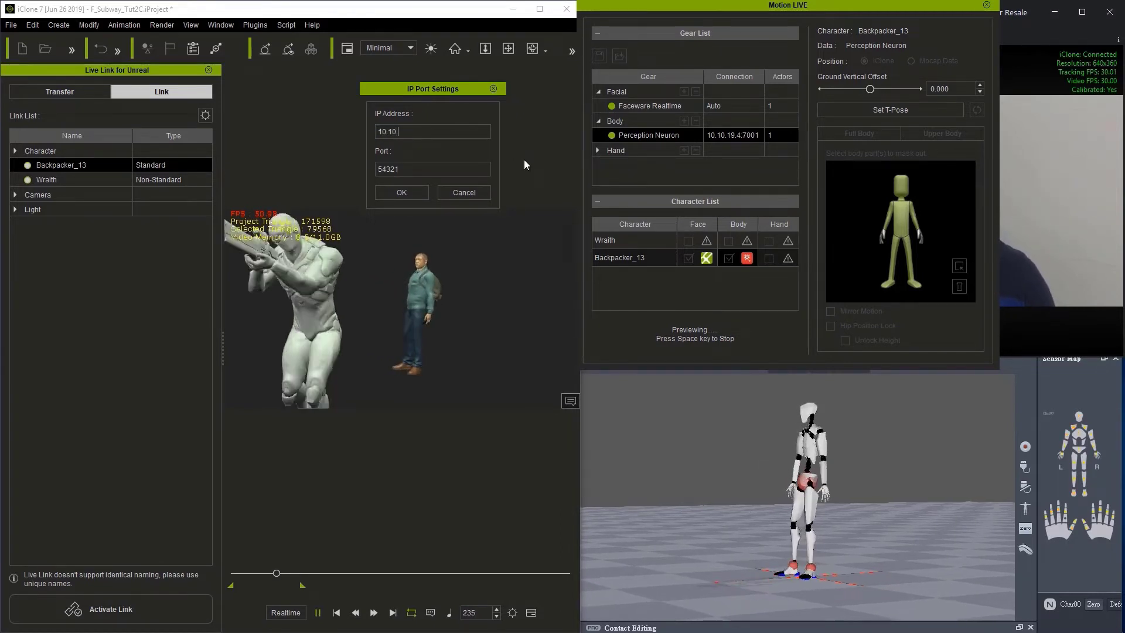
type("19.")
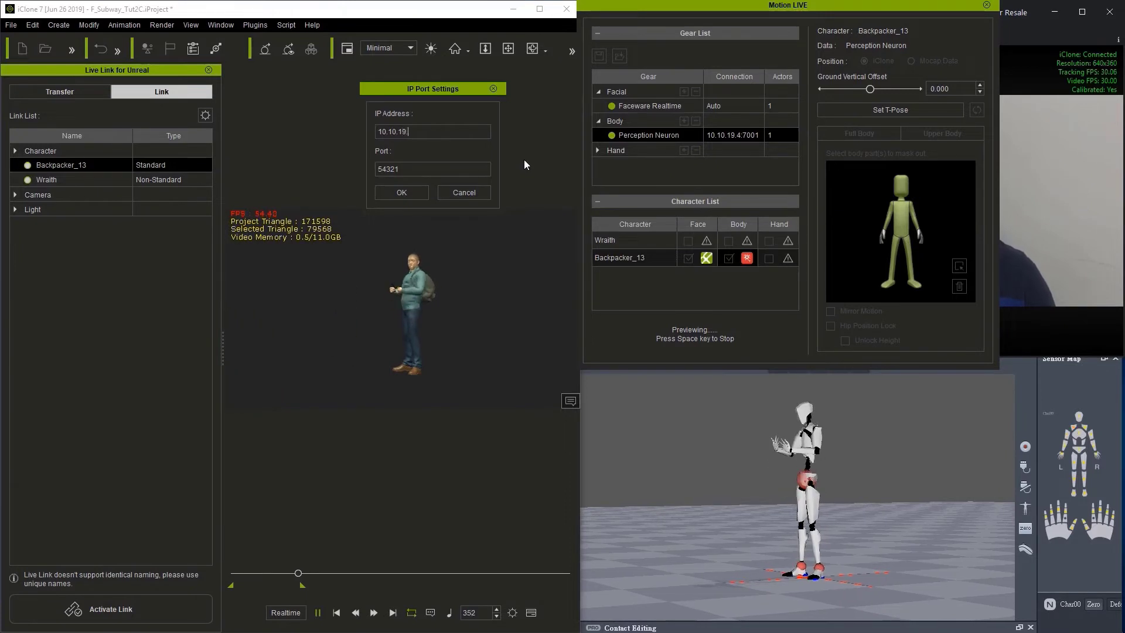
type("3")
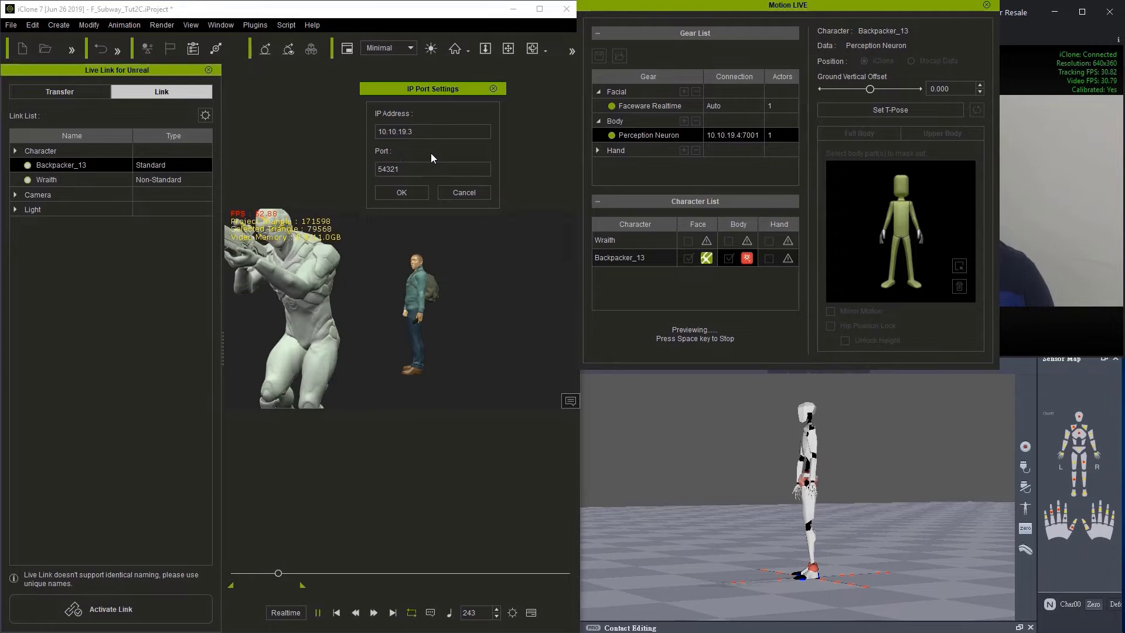
left_click(412, 190)
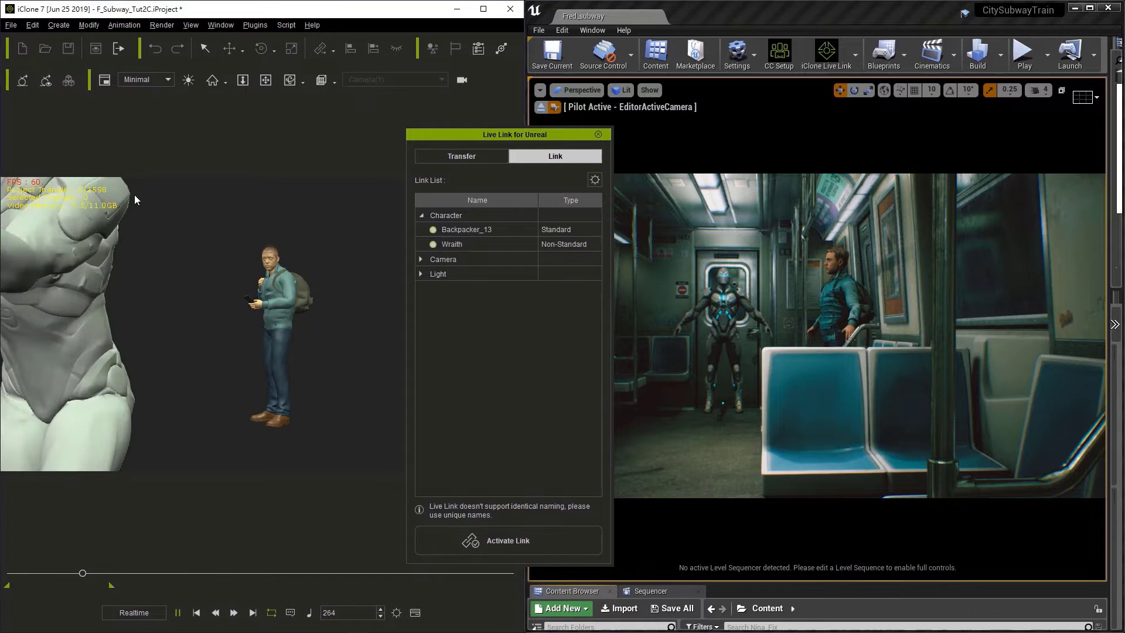
- Activate the Unreal live link and collapse the Live Link panel to a bar at the bottom
left_click(491, 541)
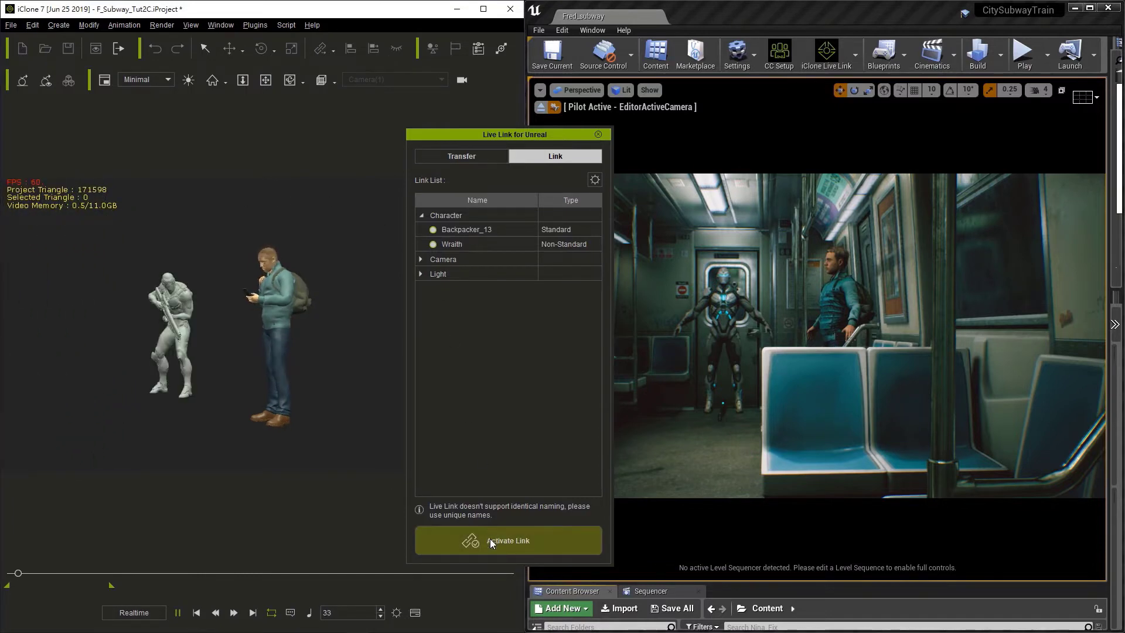
left_click(490, 539)
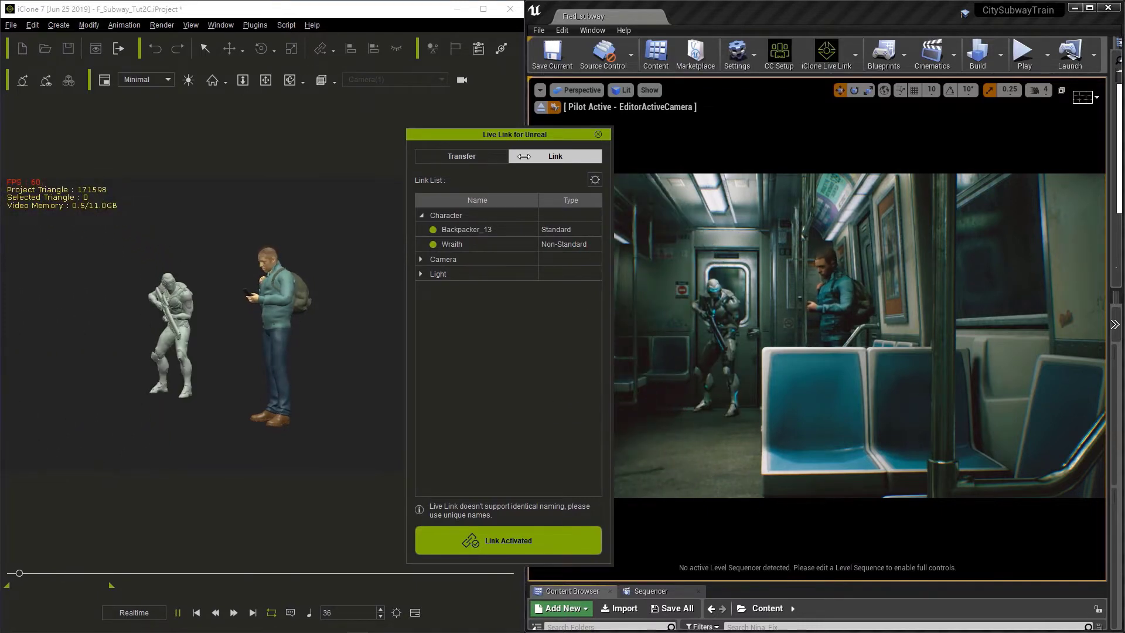
left_click_drag(490, 135, 402, 630)
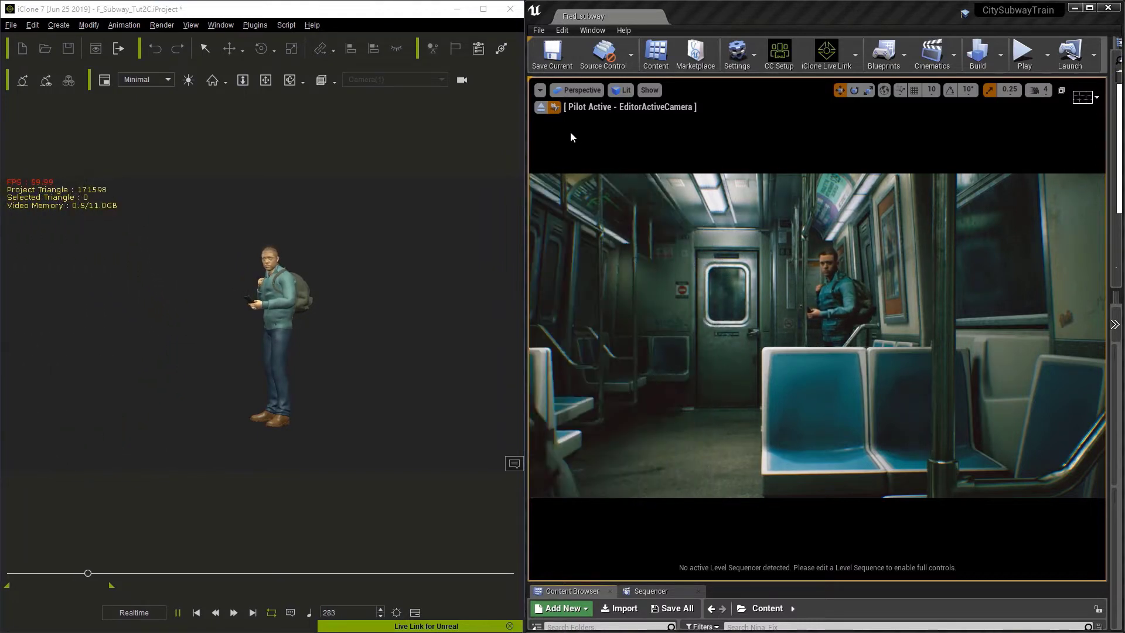
- Enable Show FPS in the Unreal viewport Options menu, then return focus to iClone
left_click(540, 91)
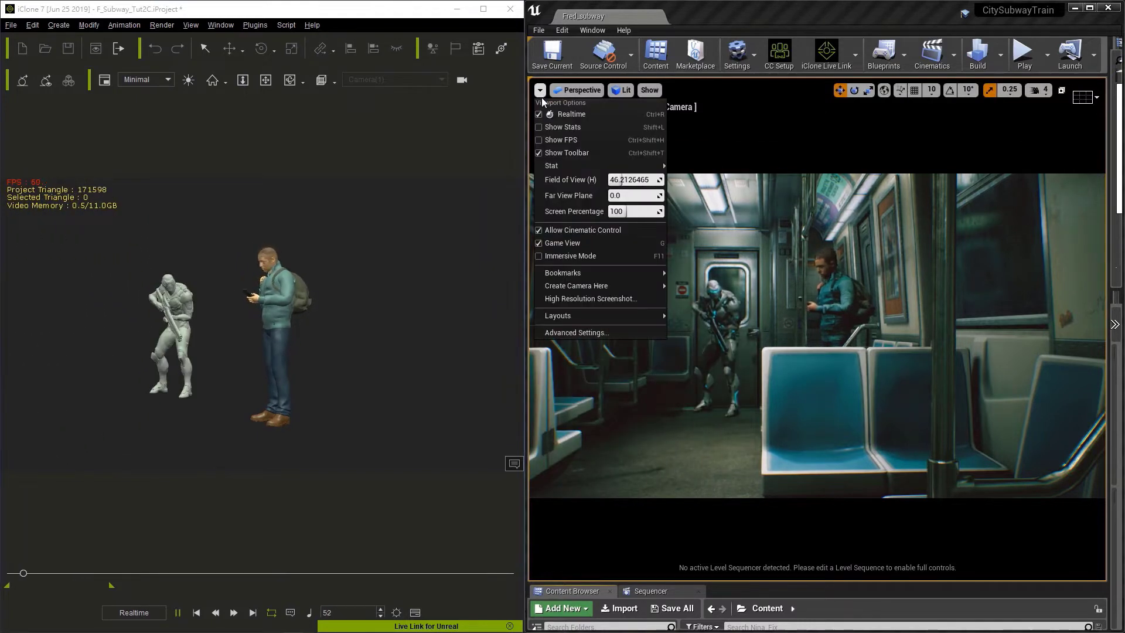
left_click(540, 141)
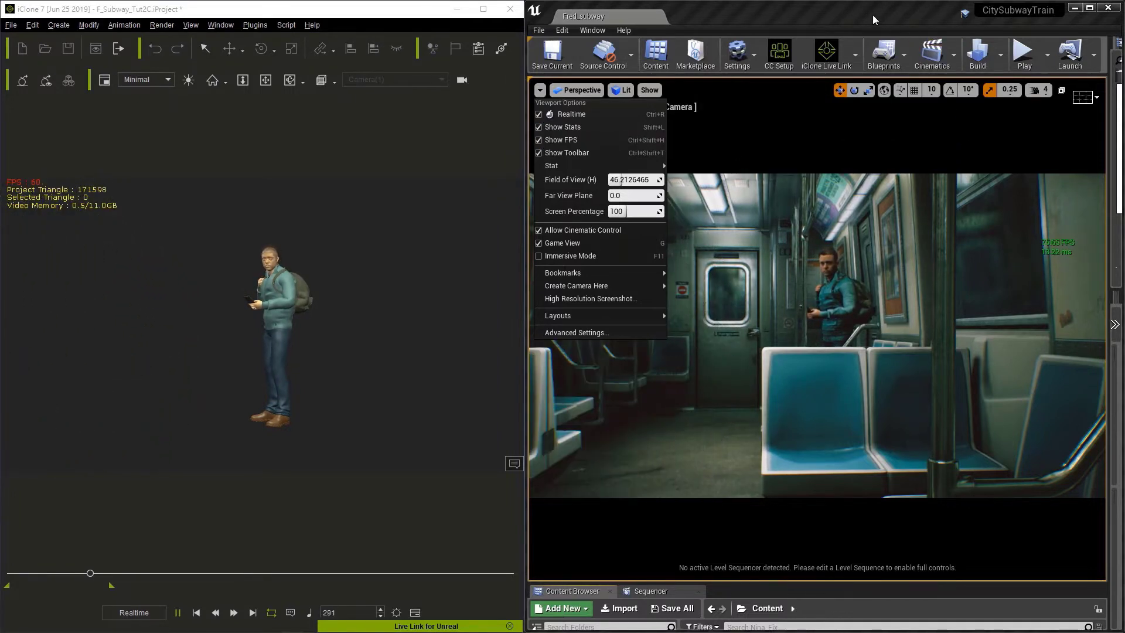
left_click(873, 15)
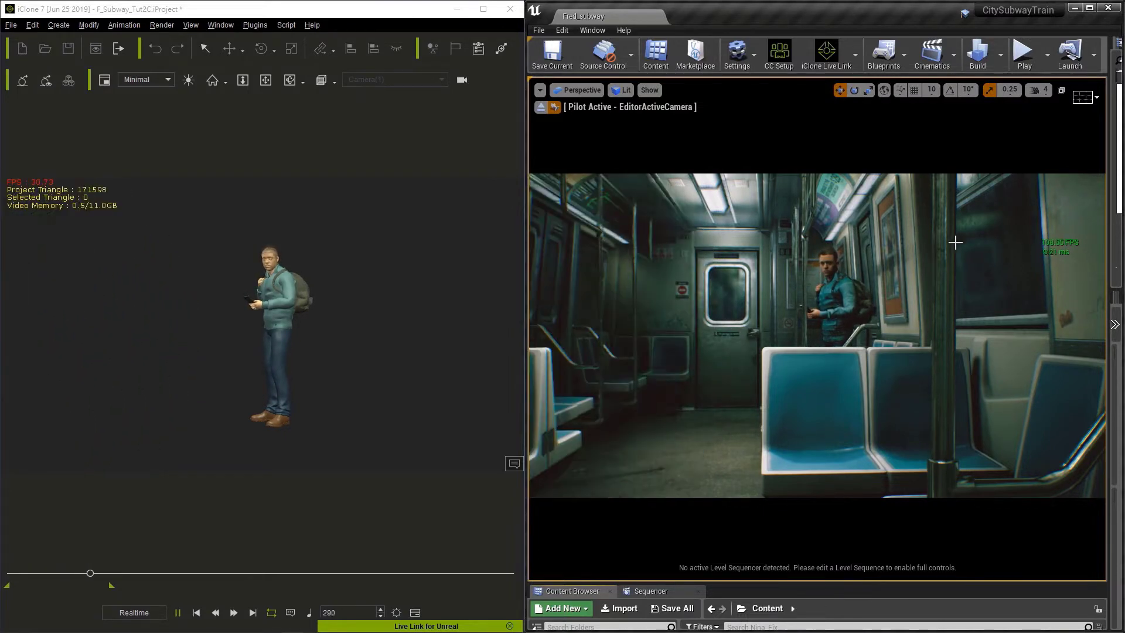
left_click(491, 163)
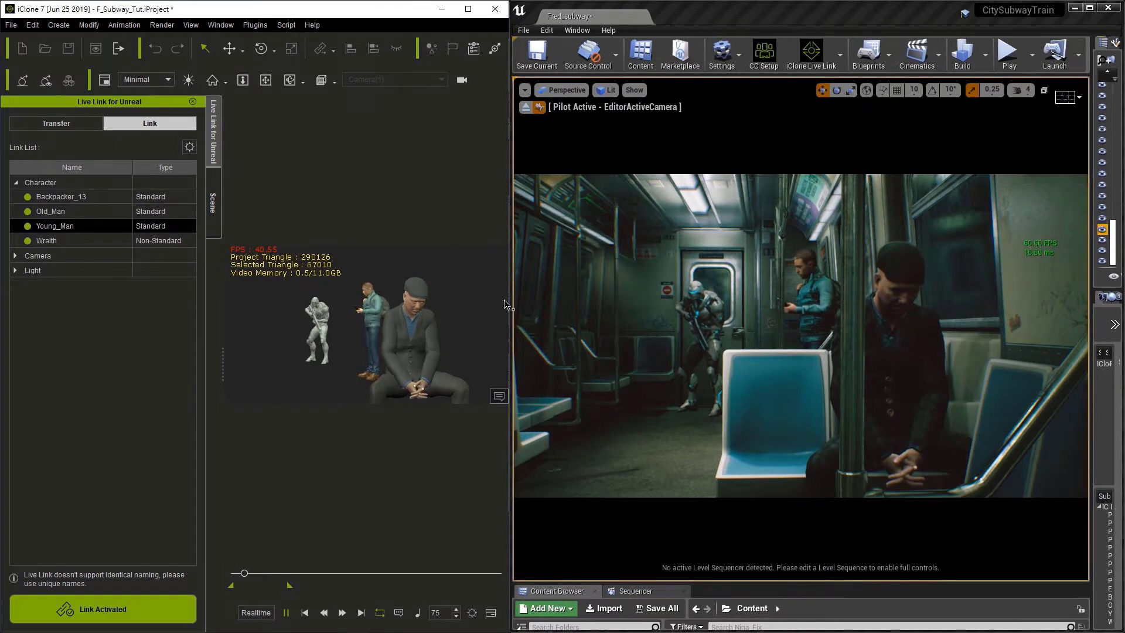
- Stop piloting EditorActiveCamera to get a free perspective view of the subway car
left_click(525, 108)
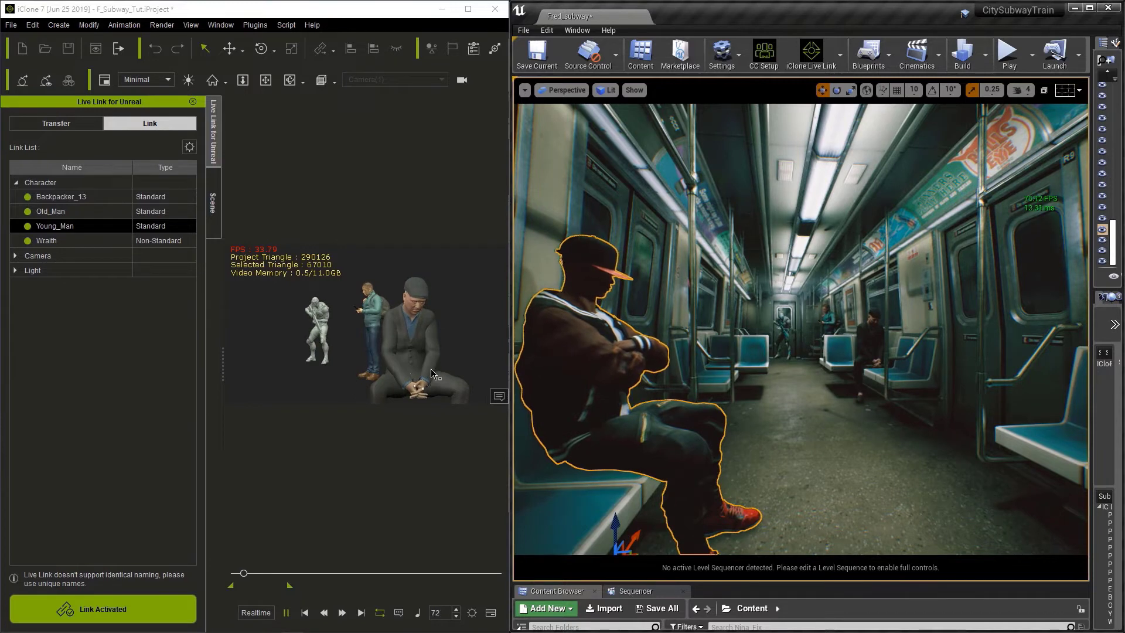
- Deactivate Young_Man's live link in iClone and hide him in Unreal's World Outliner
left_click(28, 226)
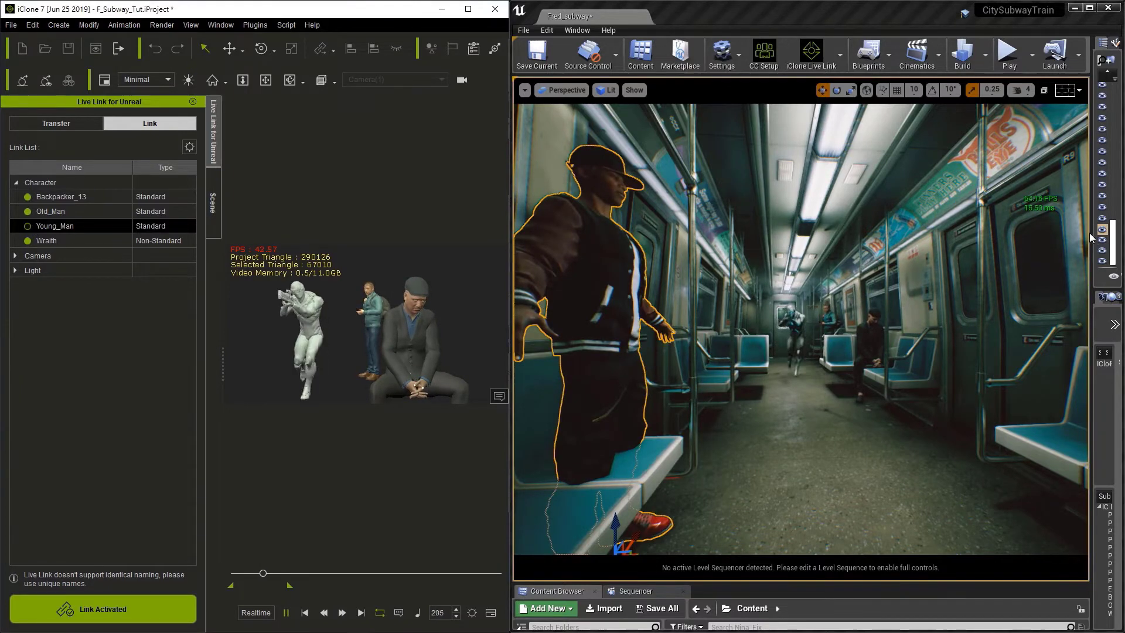
left_click_drag(1091, 236, 979, 242)
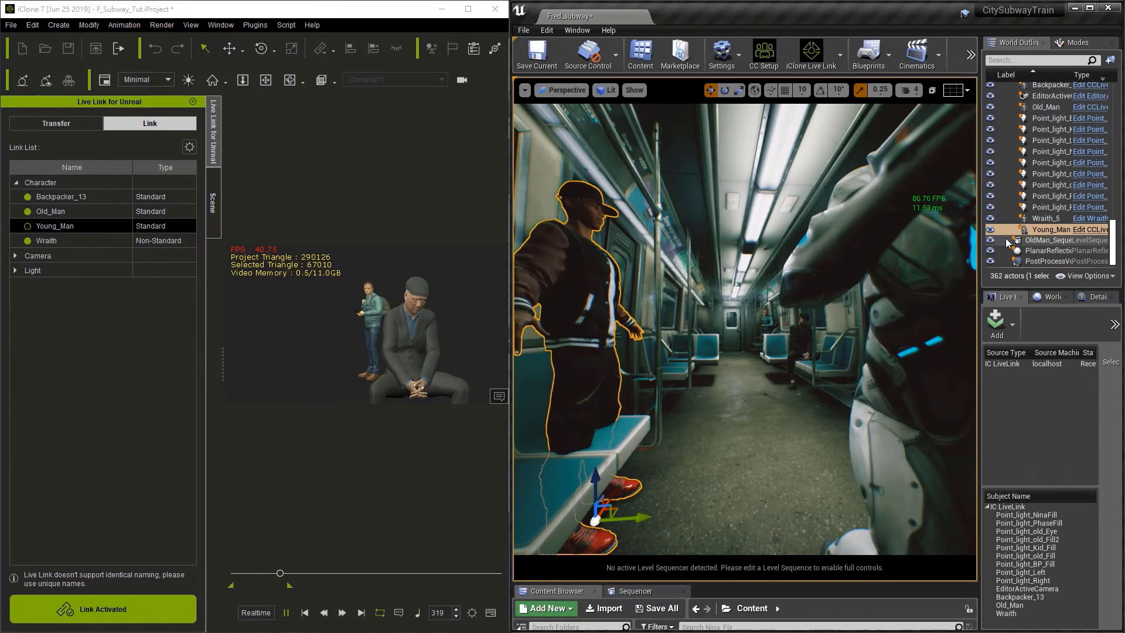
left_click(990, 229)
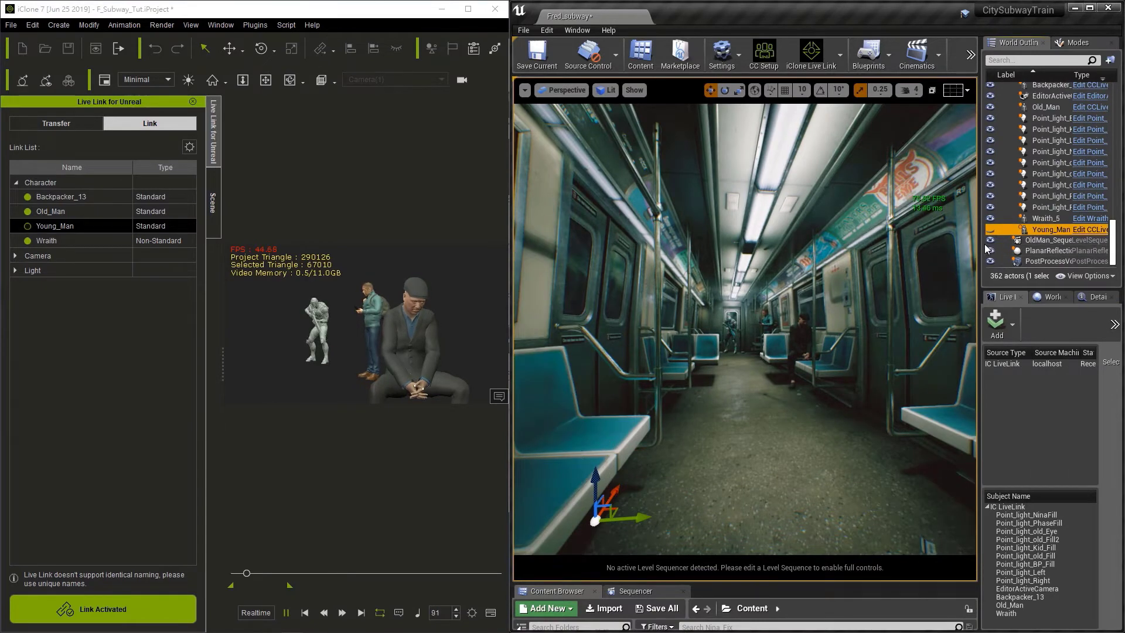
left_click_drag(979, 242, 1072, 242)
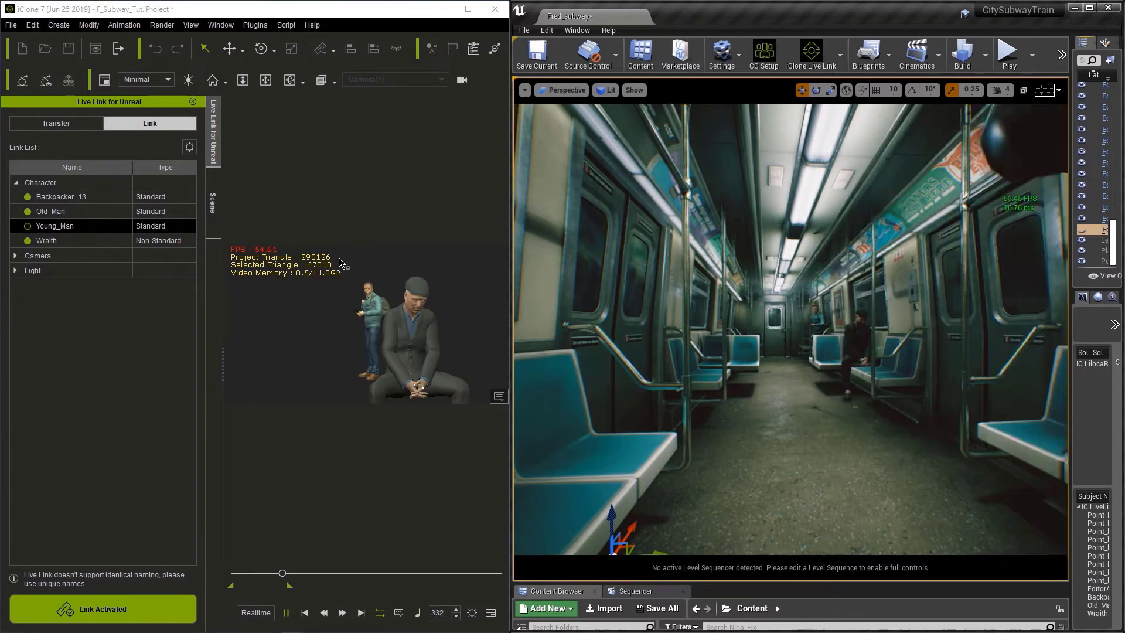
left_click(117, 227)
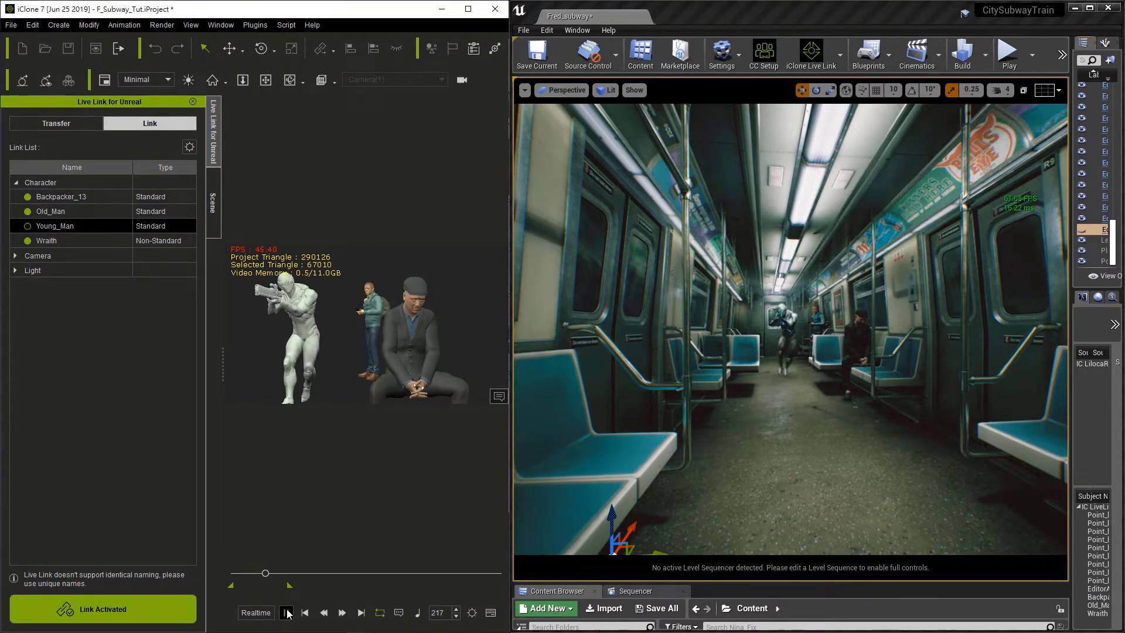
- Stop iClone playback at frame 1 and check the Scene list before returning to Live Link
left_click(304, 612)
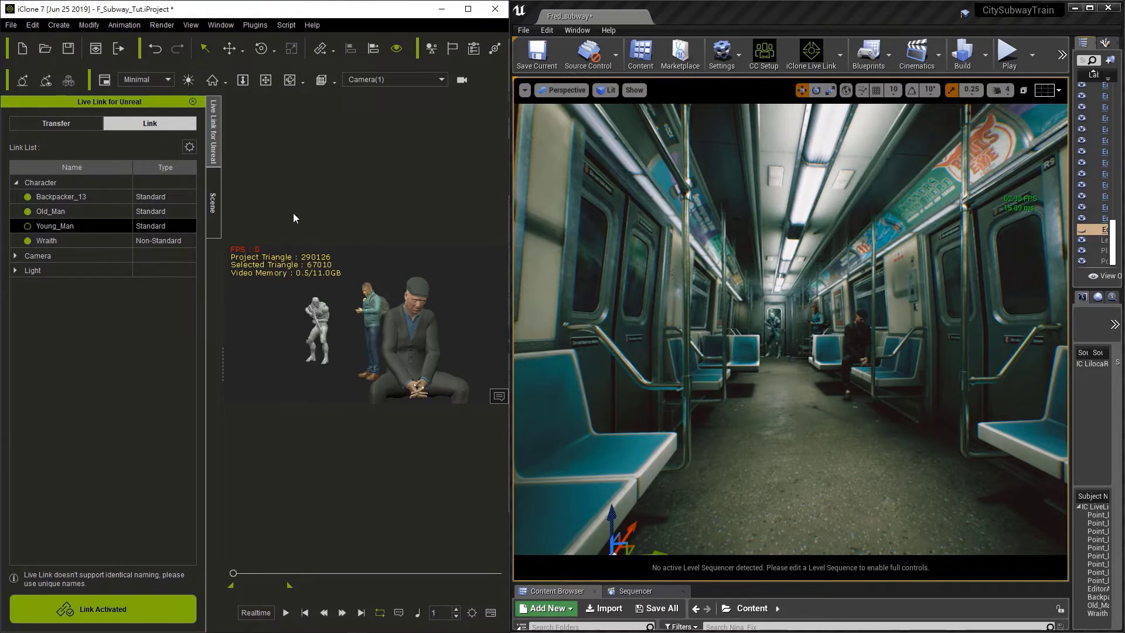
left_click(214, 203)
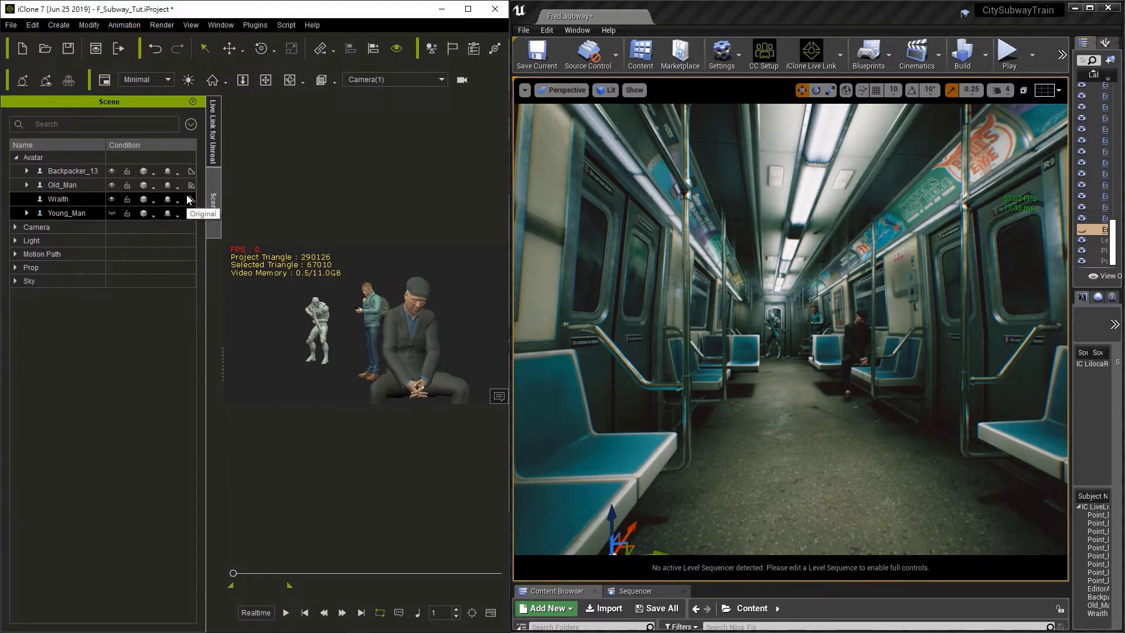
left_click(211, 159)
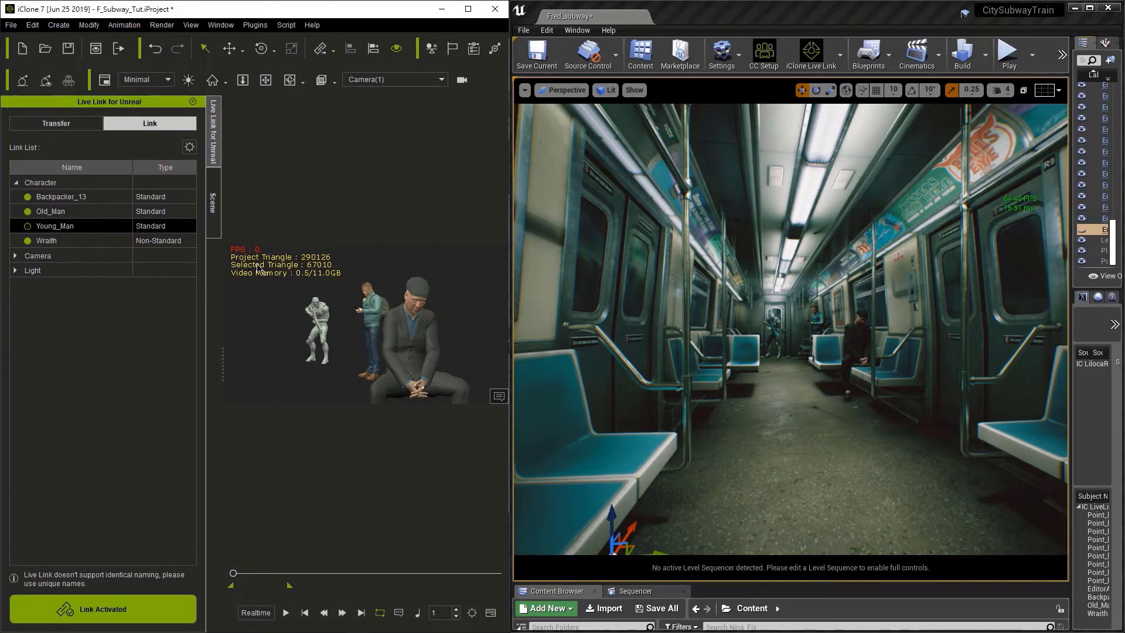
- Play the iClone animation and view Unreal's viewport through the EditorActiveCamera
left_click(287, 612)
left_click(561, 89)
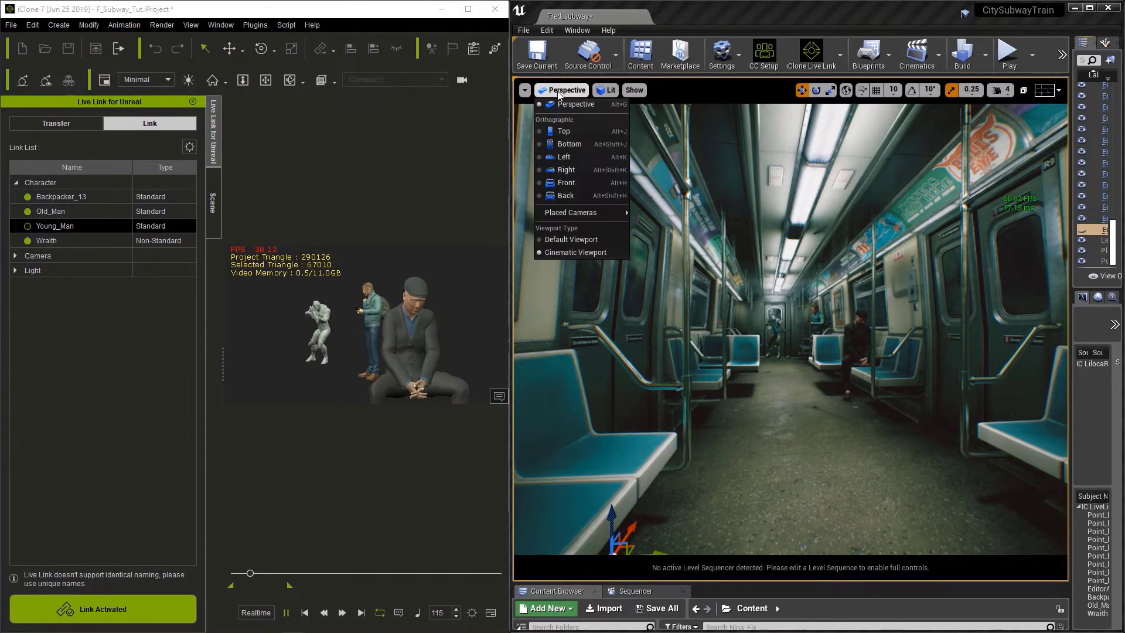
mouse_move(587, 213)
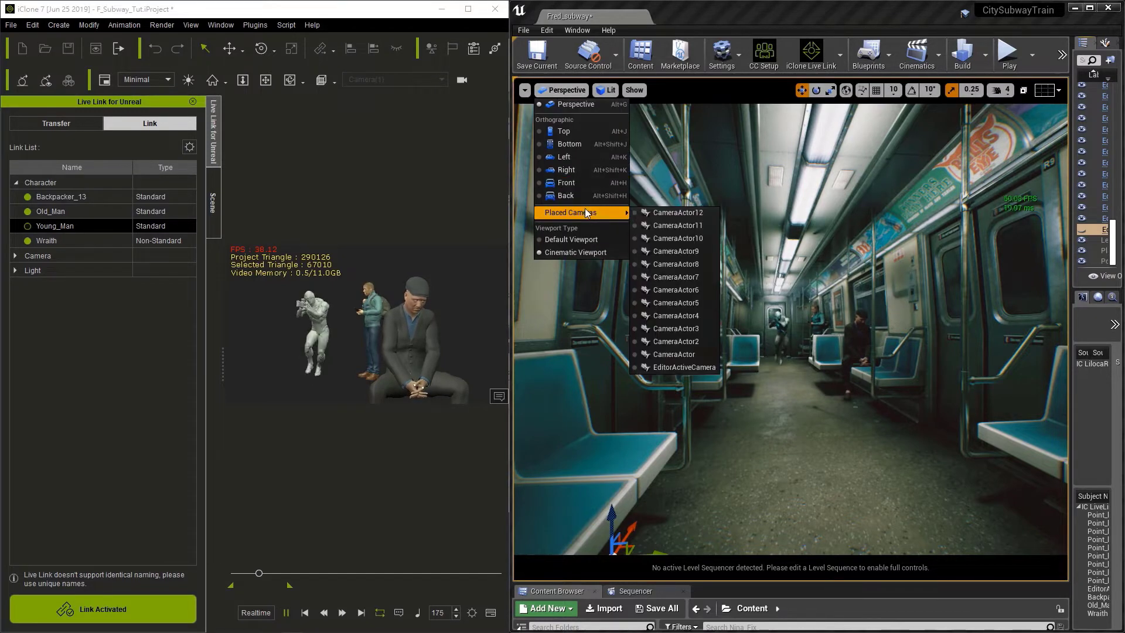
left_click(661, 367)
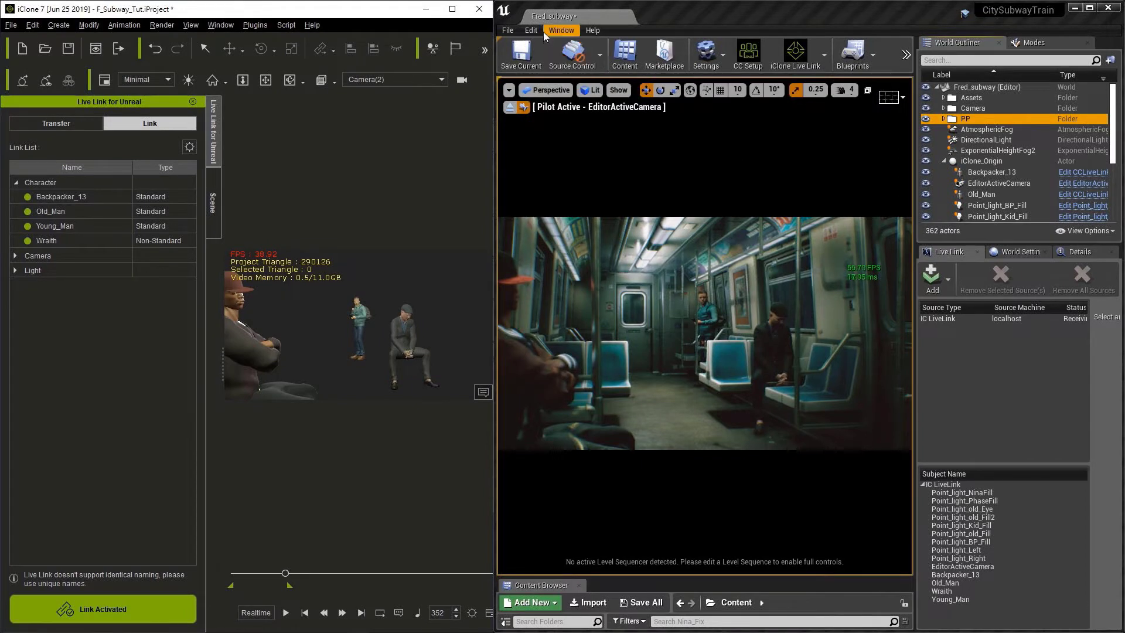
- Bring up Unreal's Sequence Recorder and rewind iClone to frame 1
left_click(561, 30)
mouse_move(554, 59)
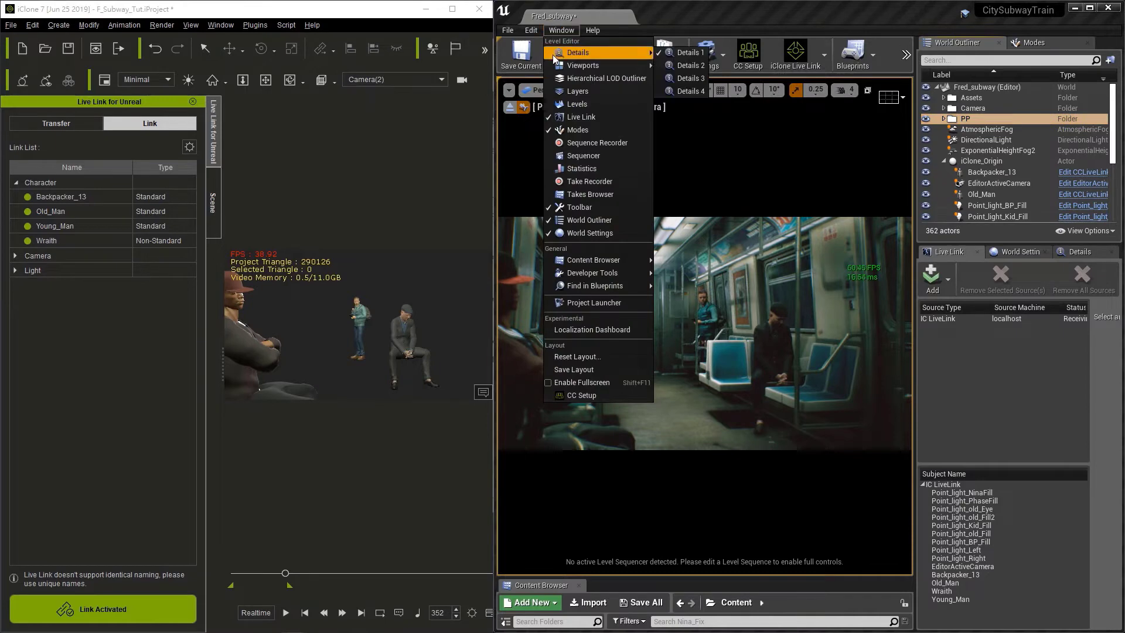
left_click(584, 144)
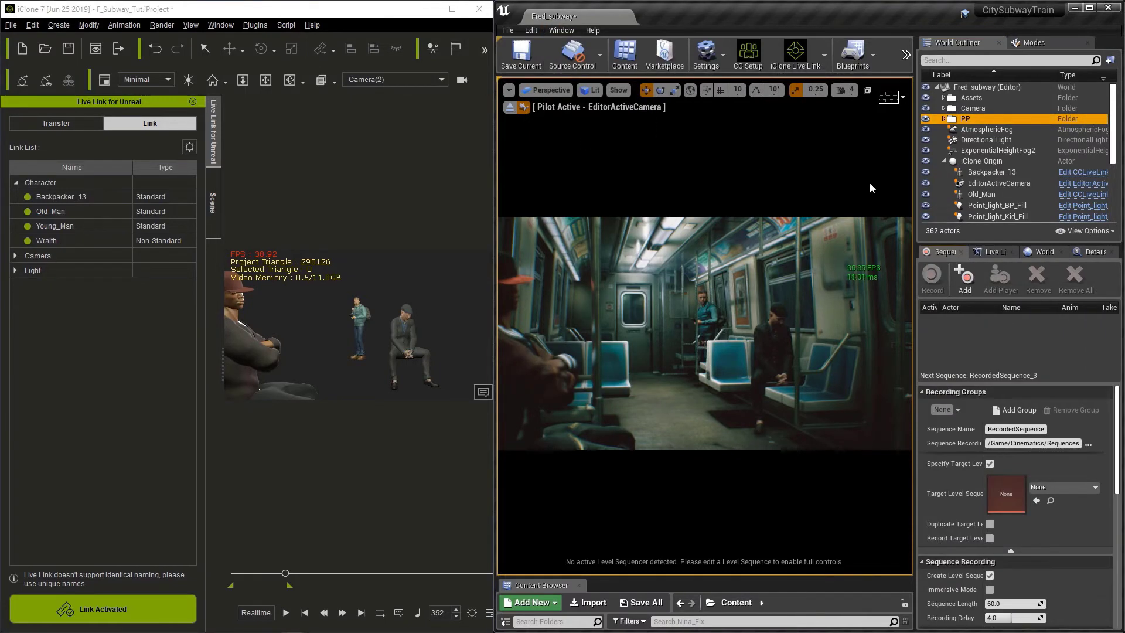
left_click(961, 293)
left_click(305, 613)
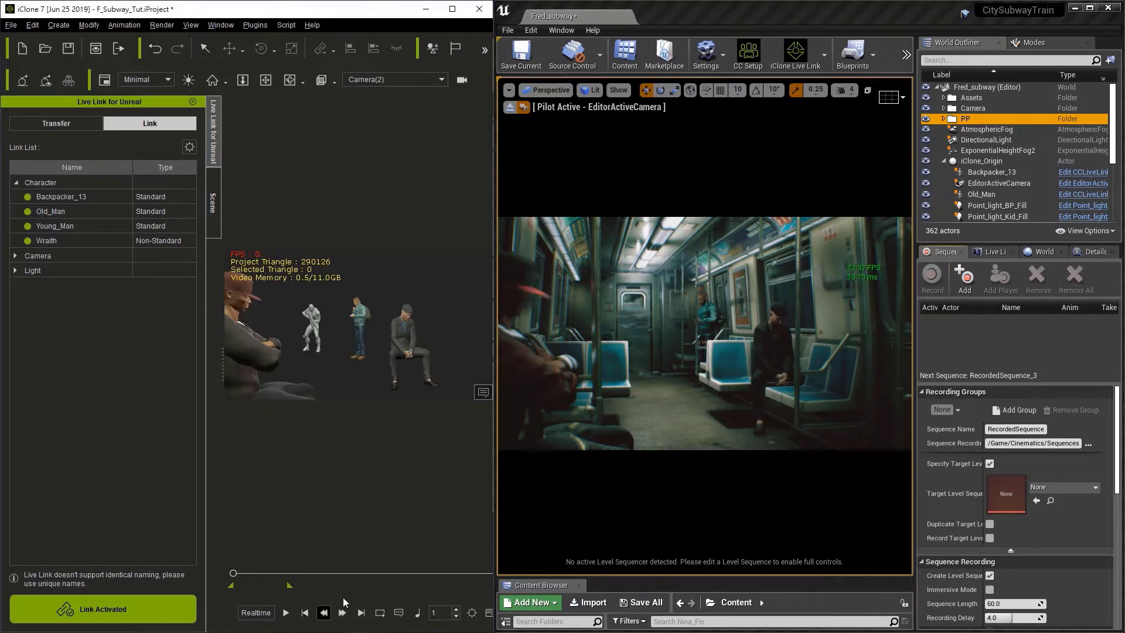
- Add Old_Man and Backpacker_13 to the Sequence Recorder's actors to record
left_click(707, 319)
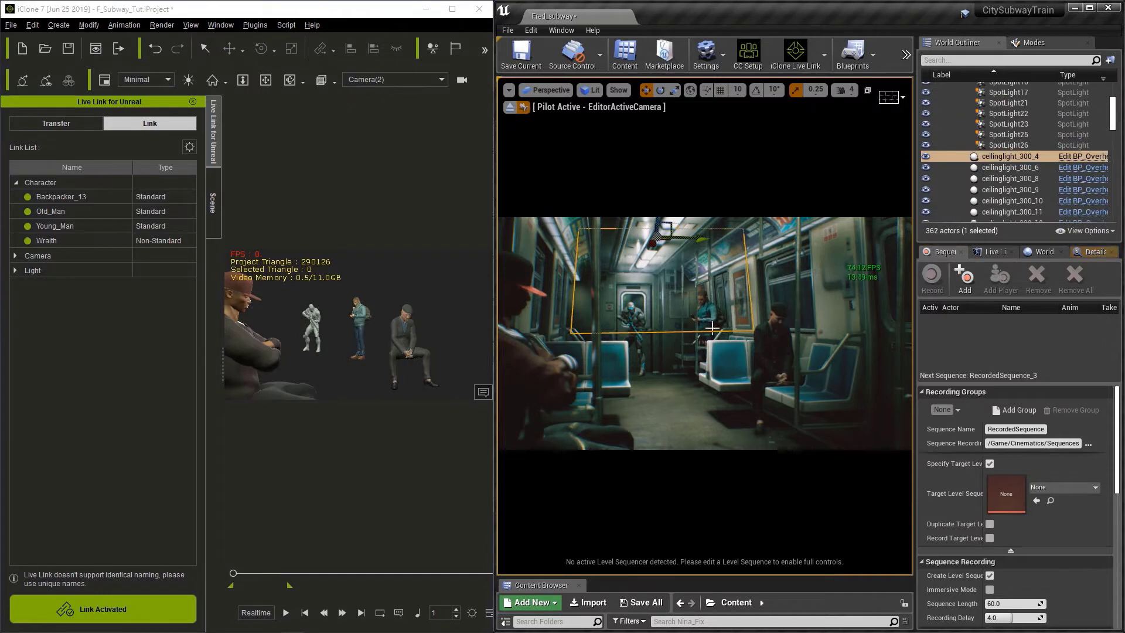
left_click(773, 339)
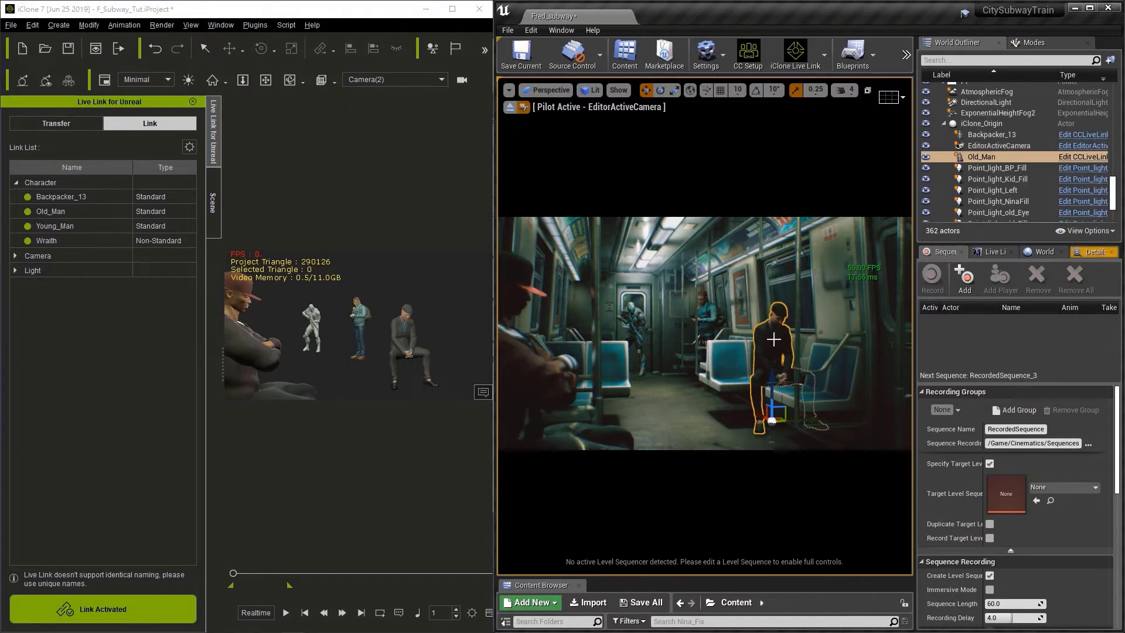
left_click(987, 136, "ctrl")
left_click(965, 276)
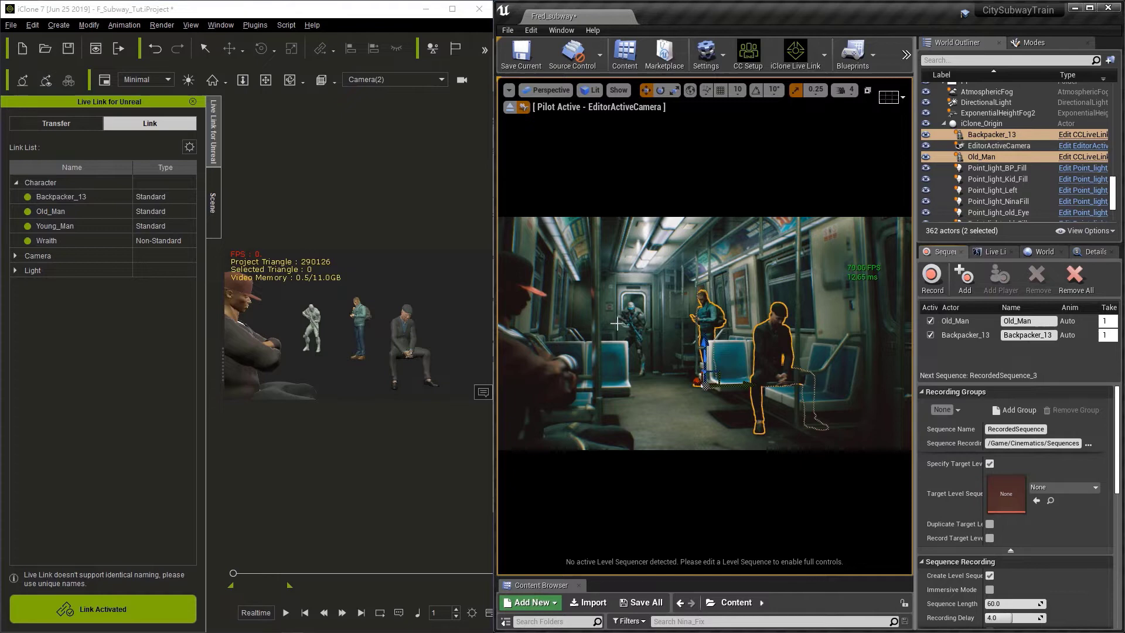
- Unlink and hide Wraith and Young_Man in iClone, then play the remaining characters to frame 352
left_click(29, 229)
left_click(29, 241)
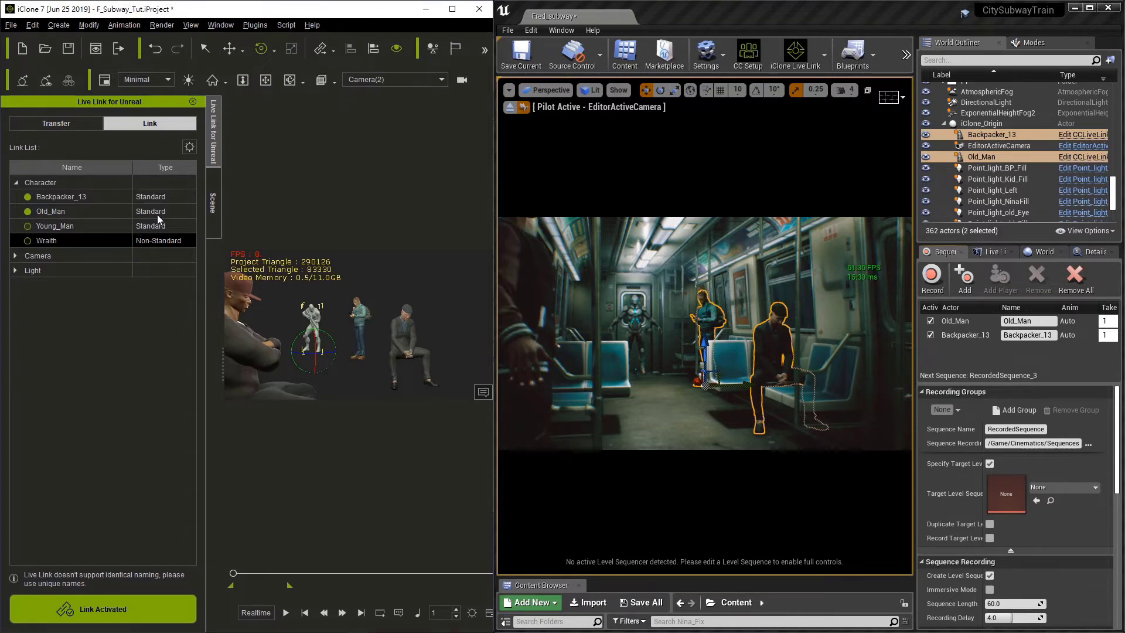
left_click(213, 200)
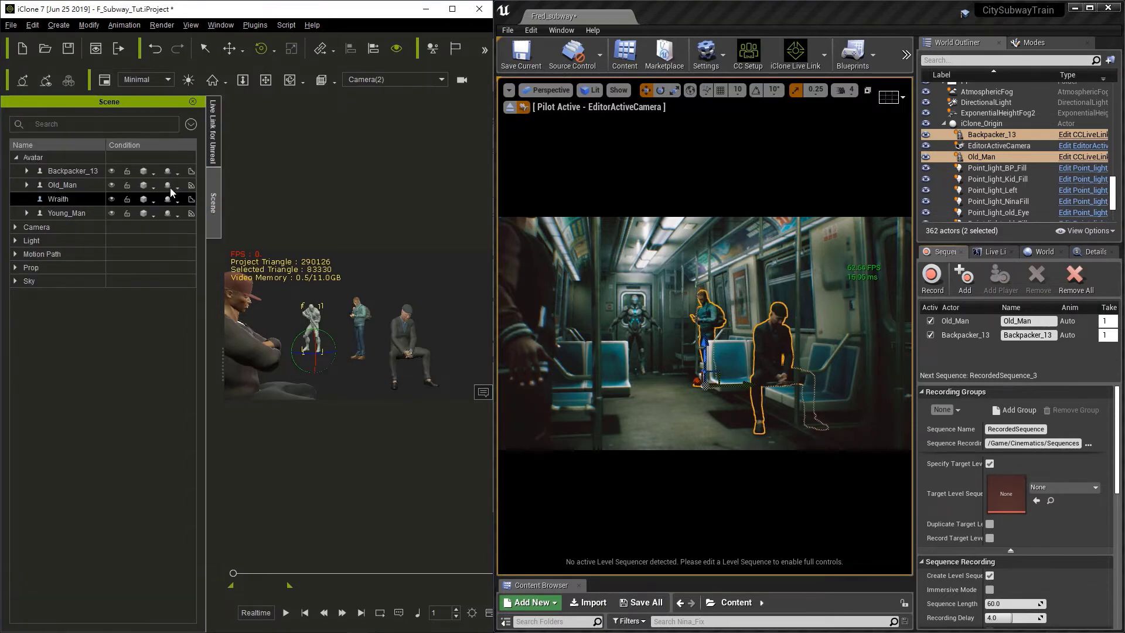
left_click(112, 200)
left_click(111, 213)
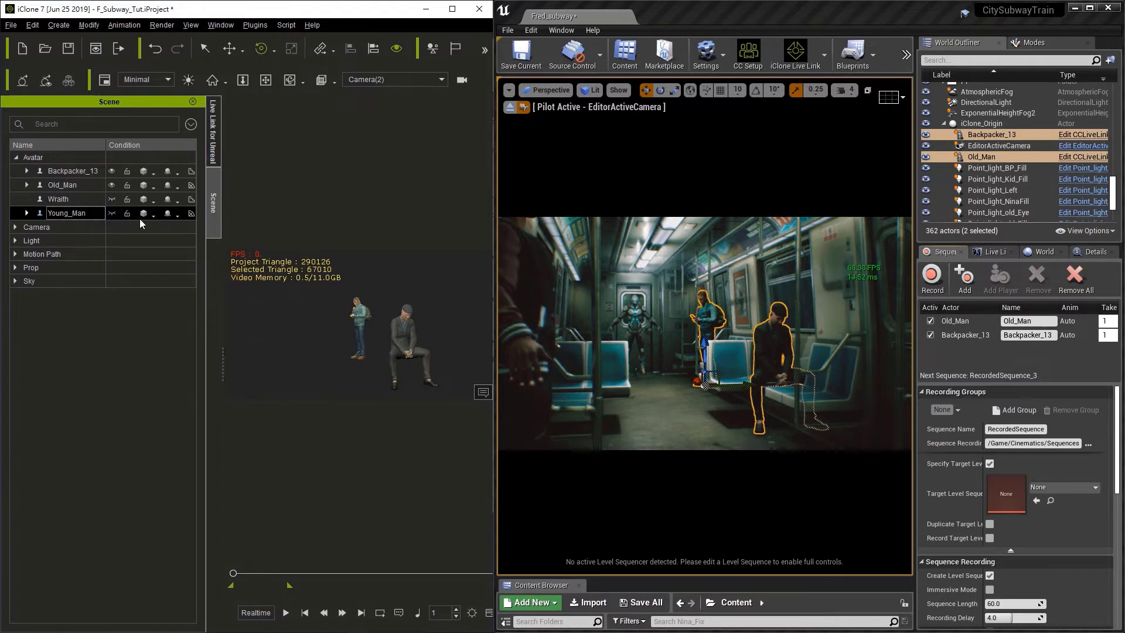
left_click(286, 613)
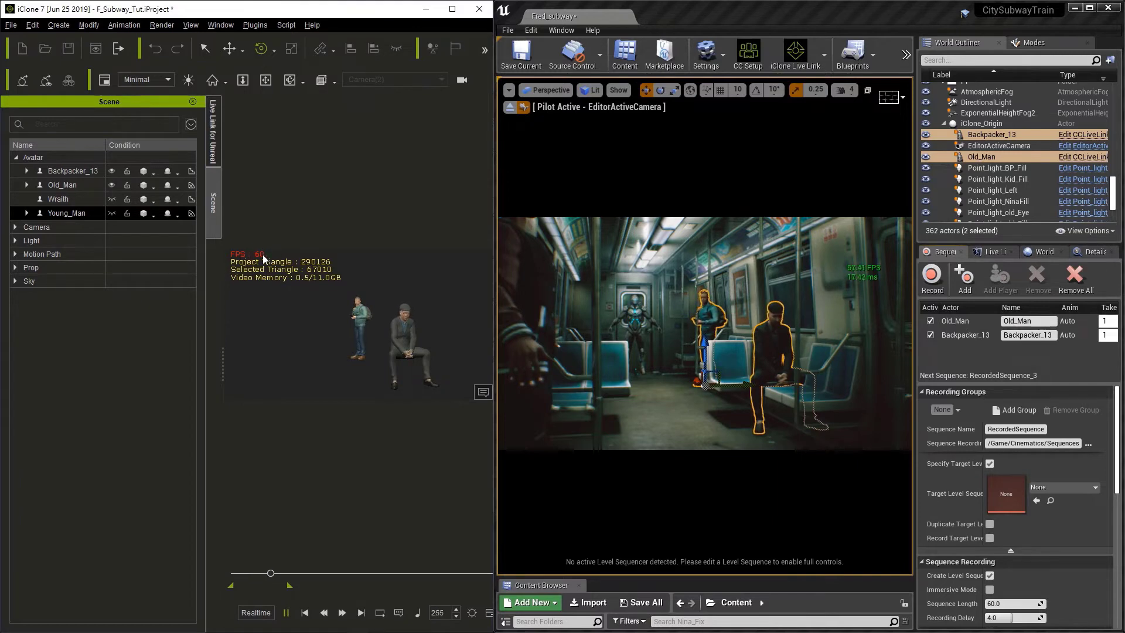
- Record RecordedSequence_3 in Unreal while iClone plays Old_Man and Backpacker_13 from frame 1
left_click(306, 613)
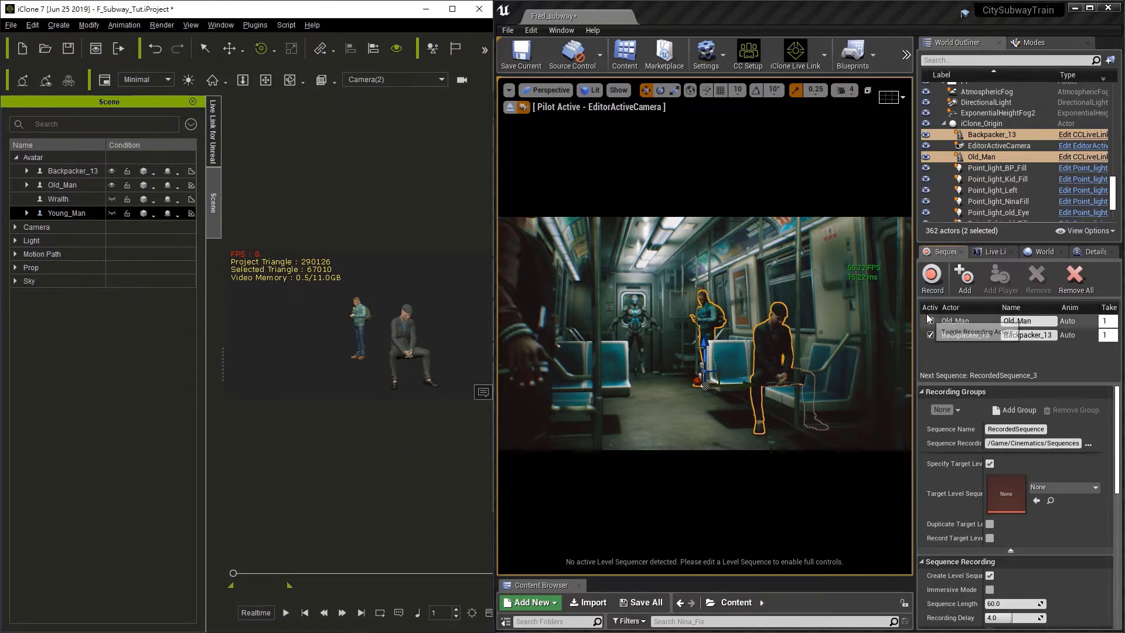
left_click(932, 275)
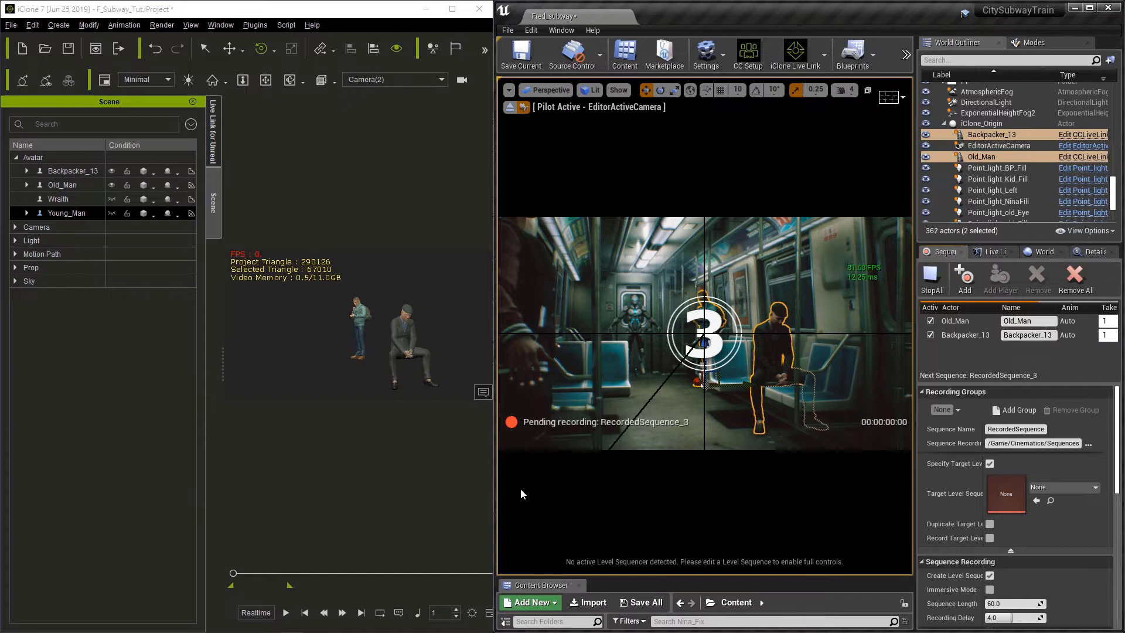
left_click(286, 612)
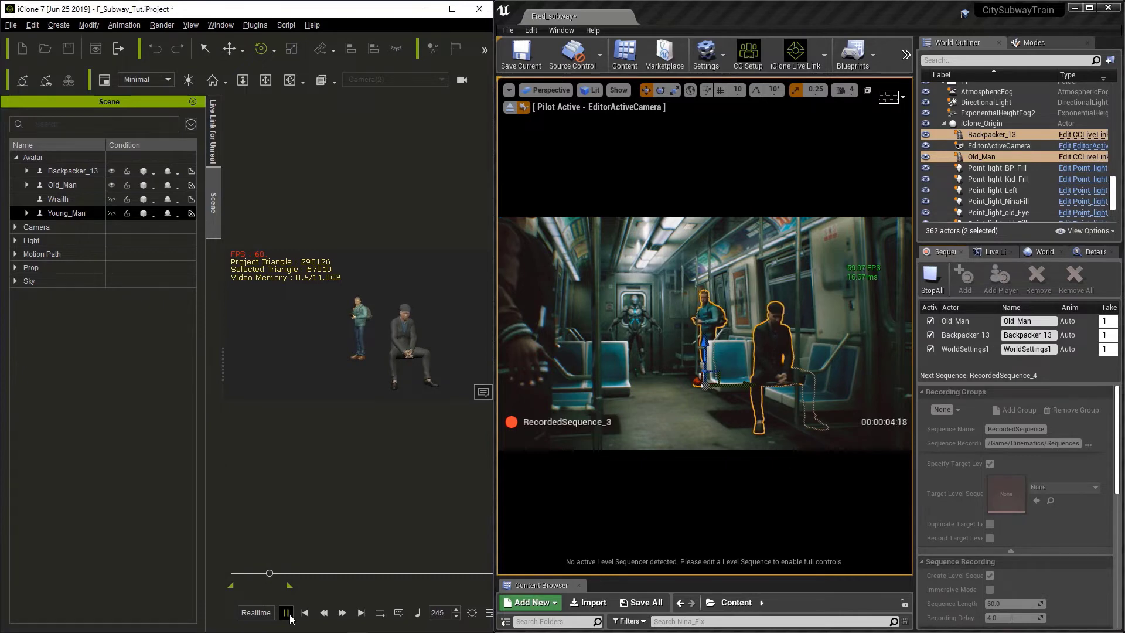
left_click(286, 612)
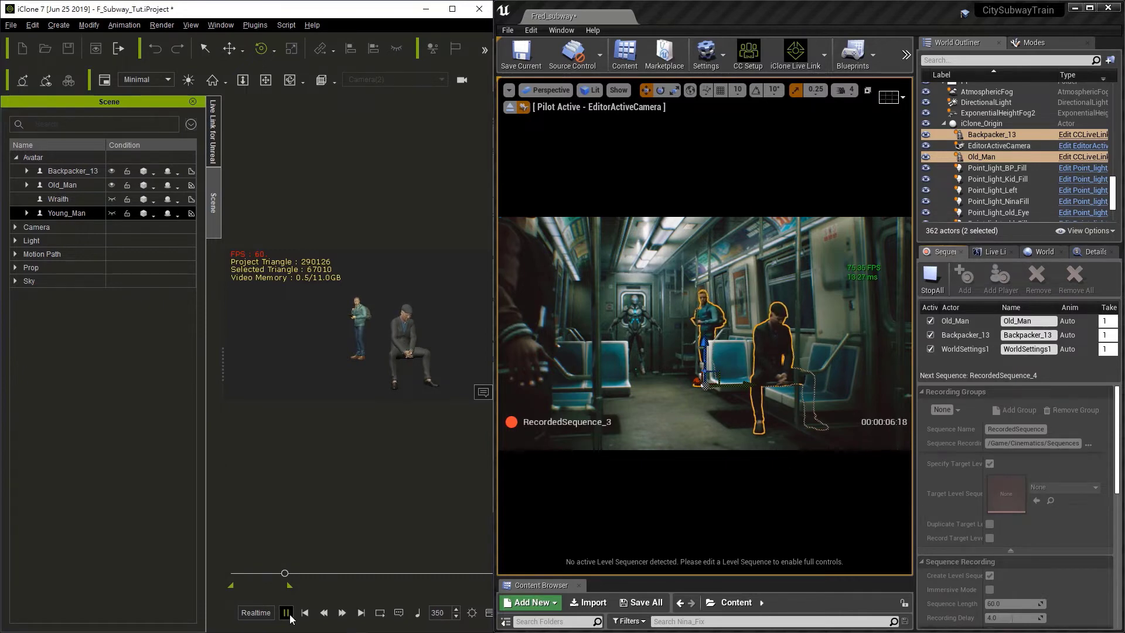
left_click(932, 290)
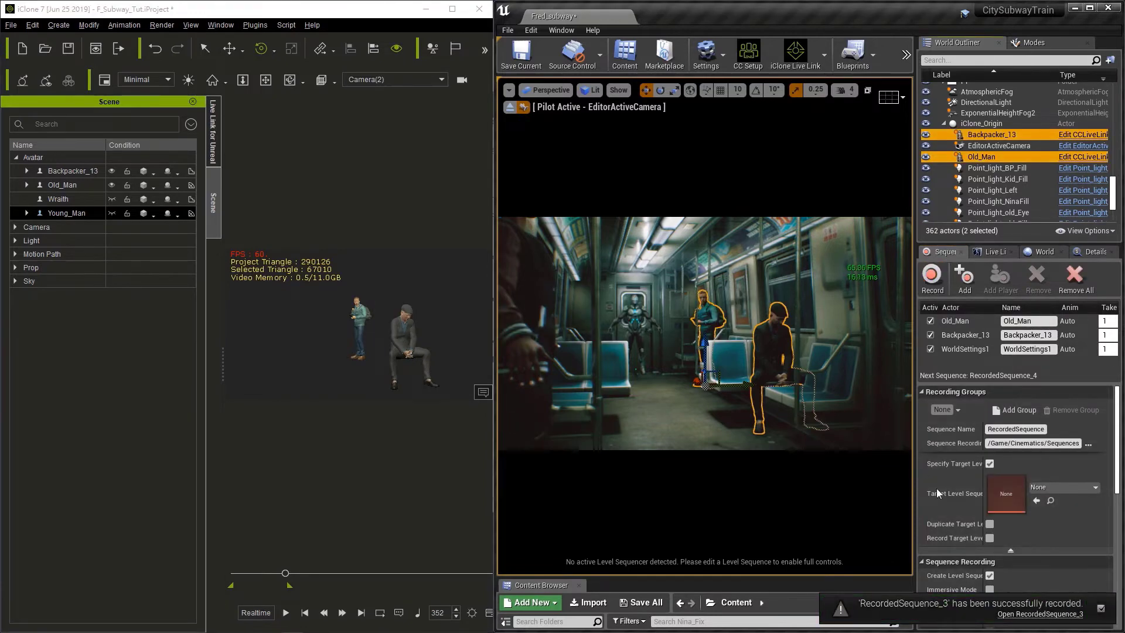
left_click(1041, 615)
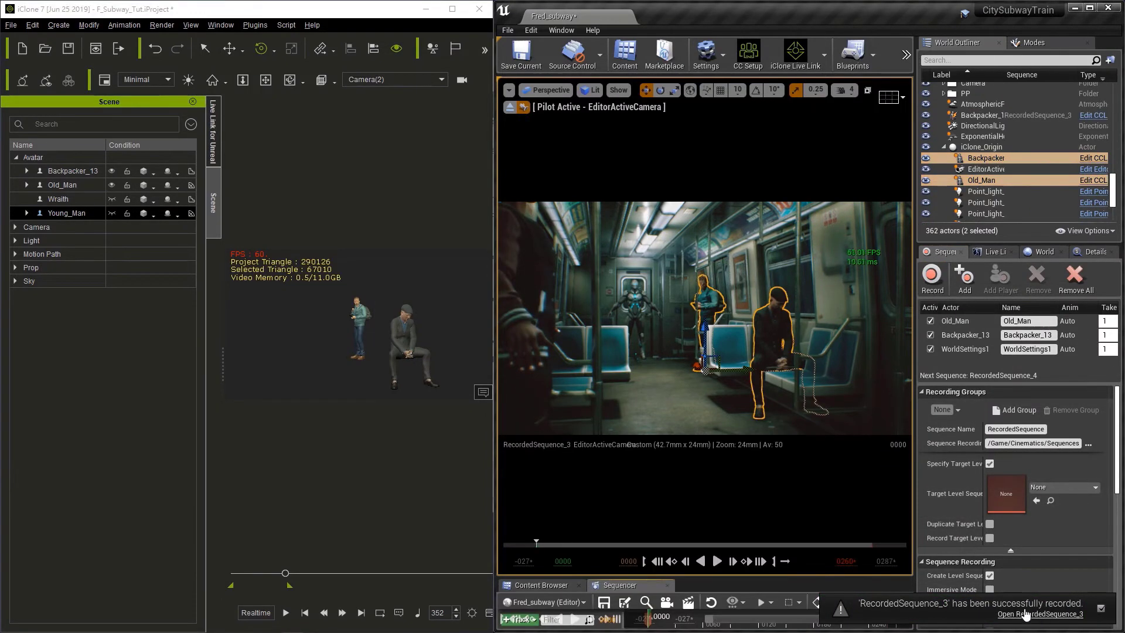
left_click_drag(729, 577, 721, 424)
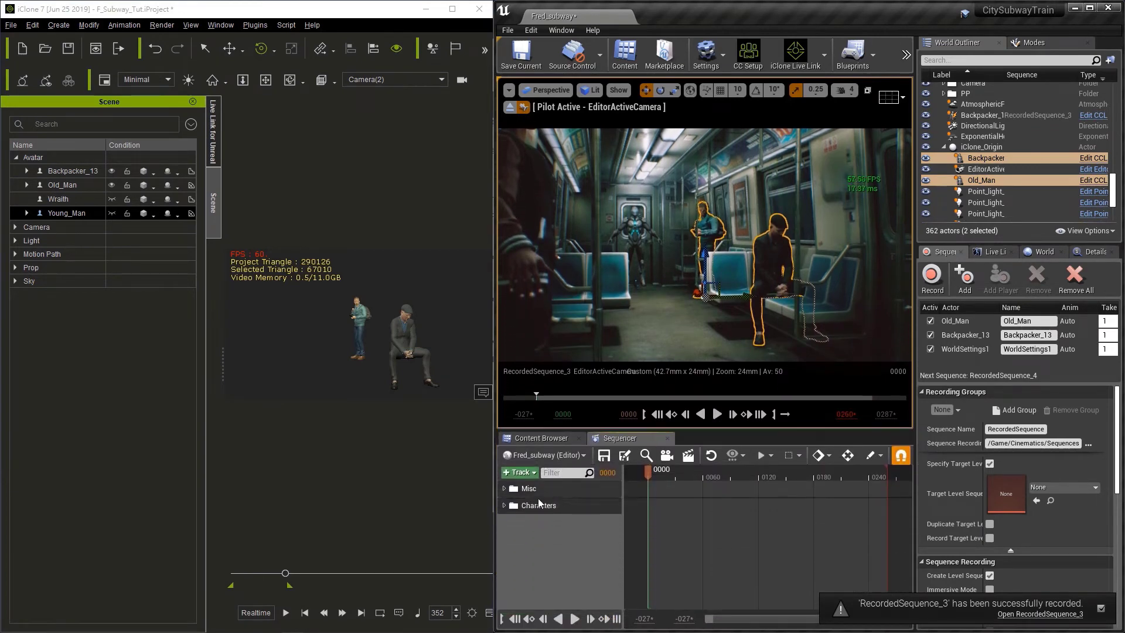
left_click(517, 508)
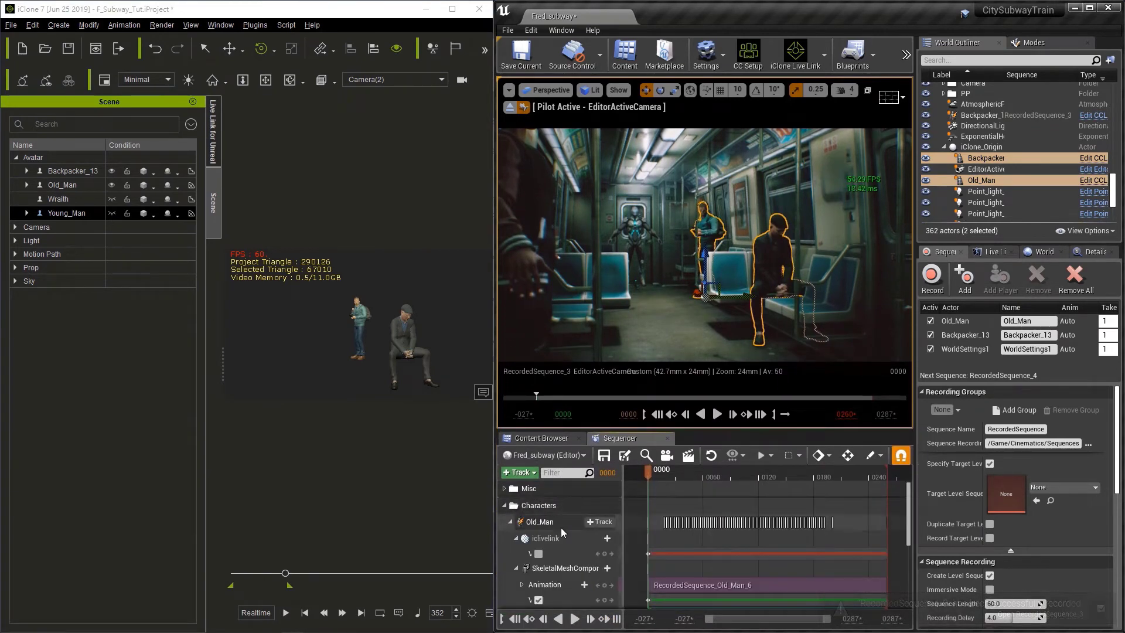
left_click(510, 522)
left_click(510, 539)
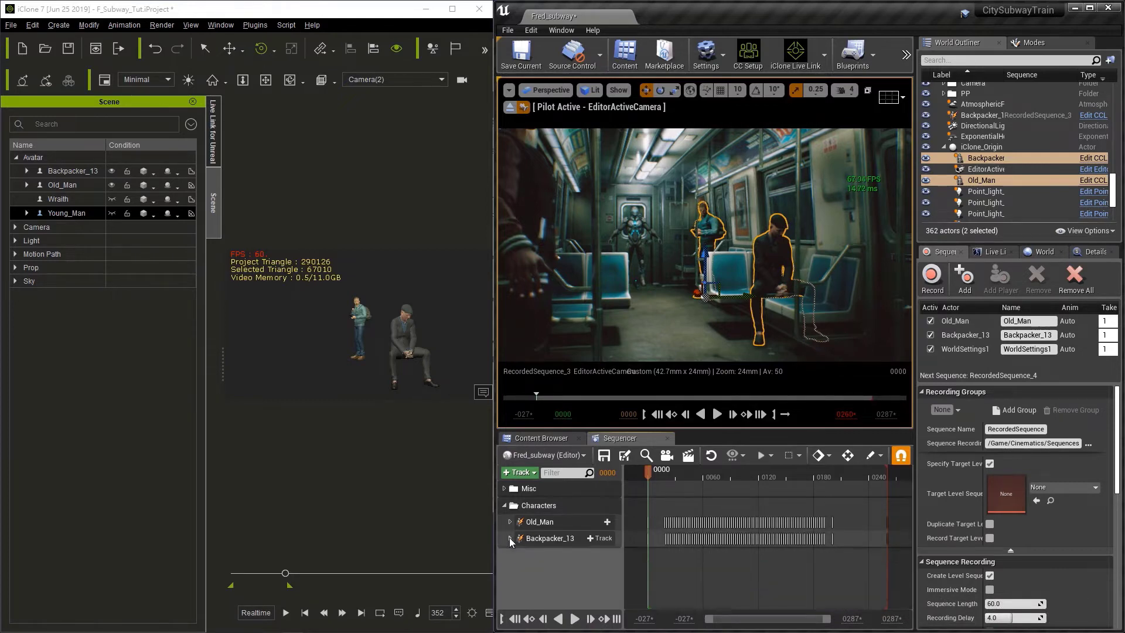
left_click_drag(650, 476, 728, 481)
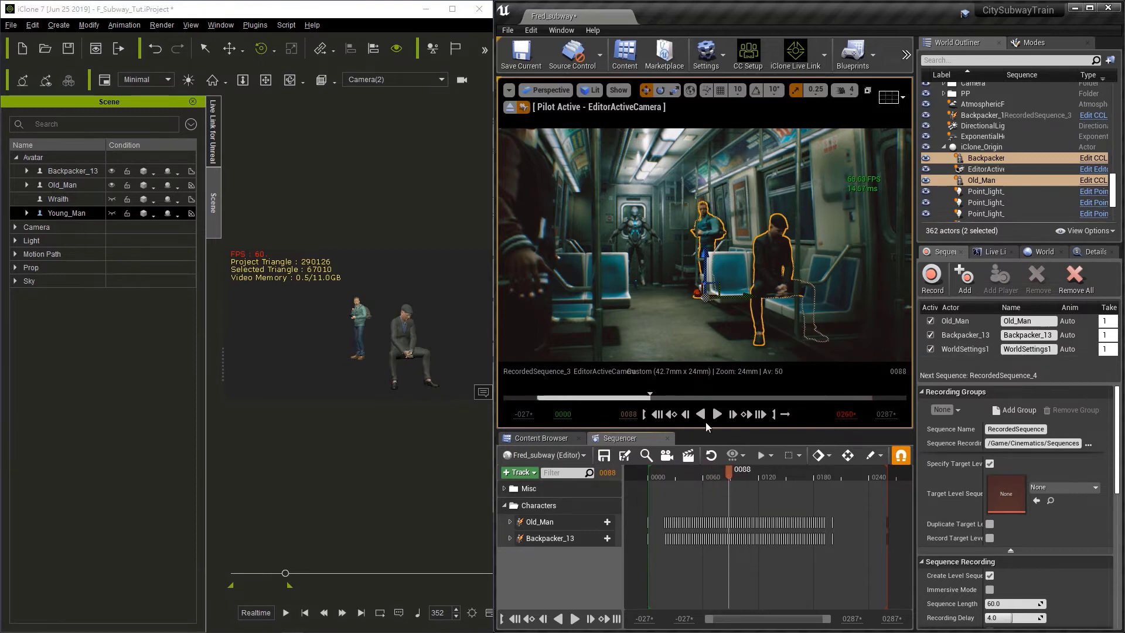
left_click(668, 439)
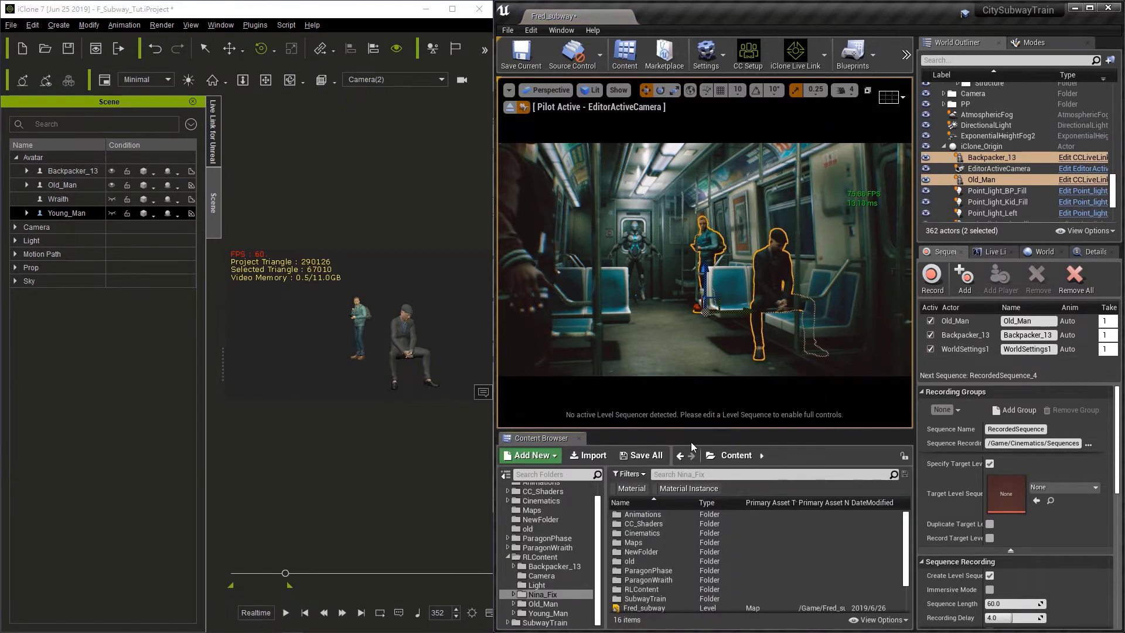
left_click_drag(680, 431, 680, 565)
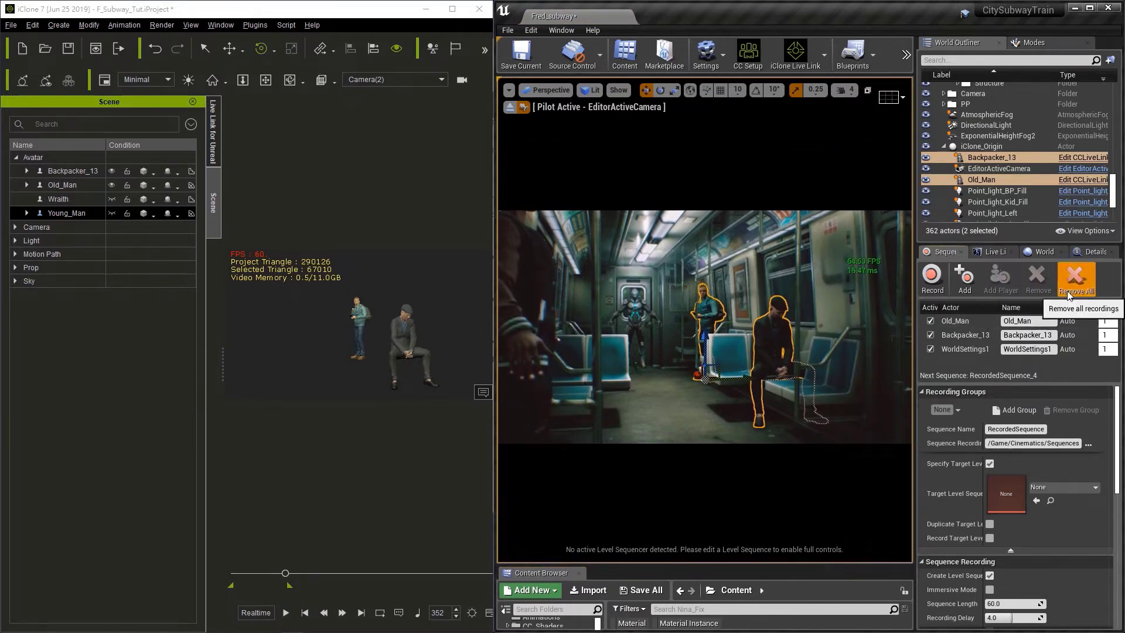
- Replace the recorder's actors with Wraith_5 and Young_Man
left_click(1075, 274)
scroll(990, 214, "down", 5)
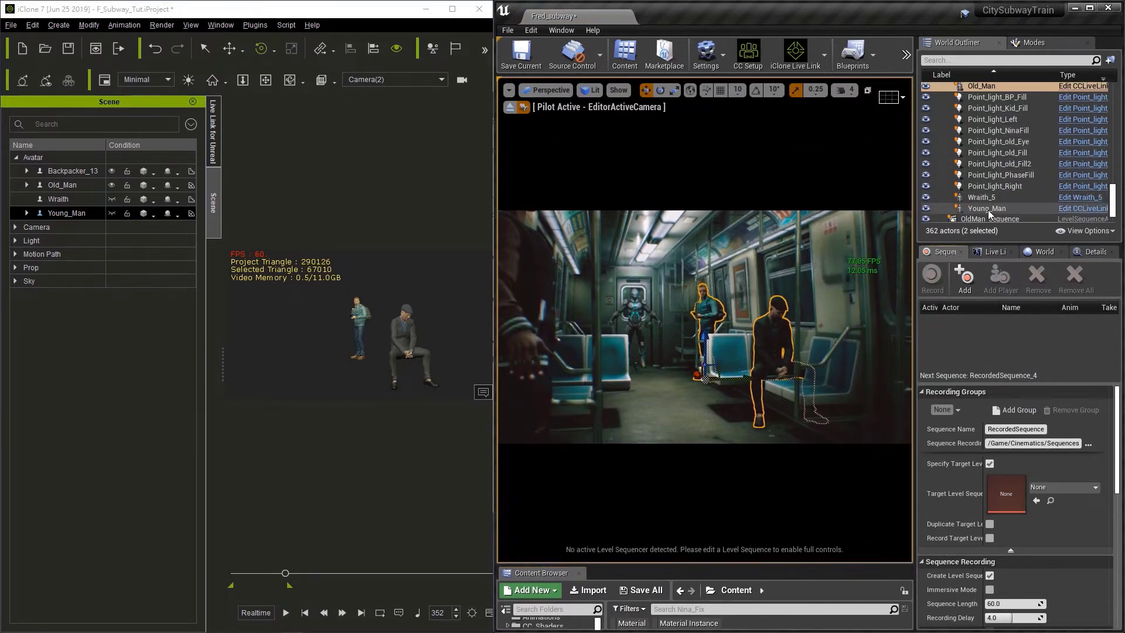
left_click(982, 197)
left_click(986, 209, "ctrl")
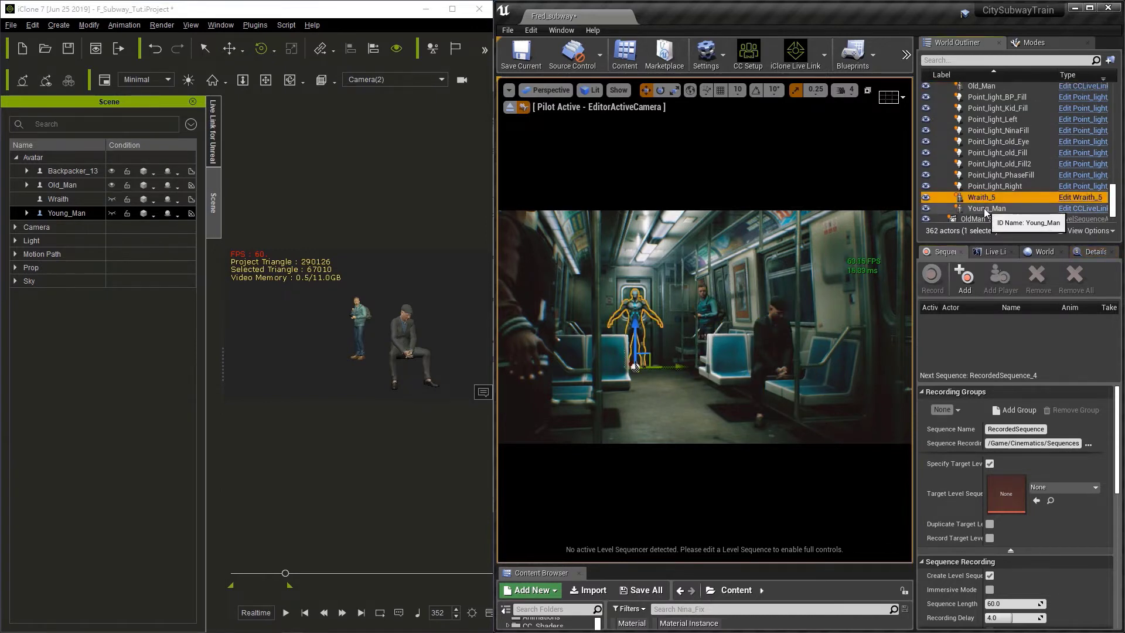
left_click(965, 276)
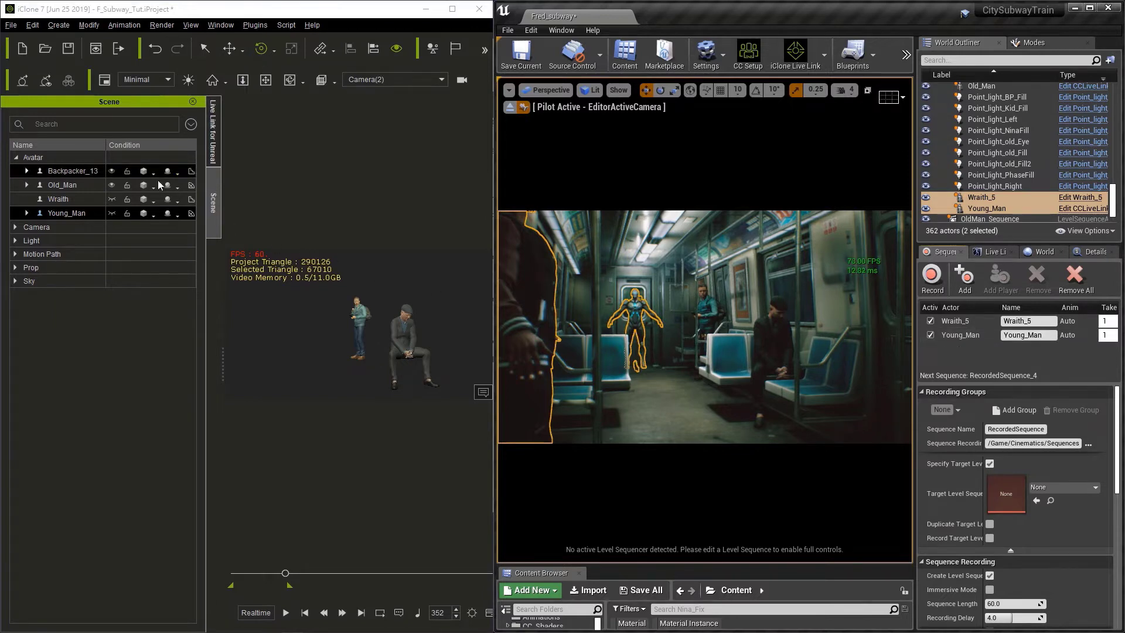
- In iClone, show Young_Man and Wraith, hide Old_Man and Backpacker_13, and rewind to frame 1
left_click(114, 209)
left_click(112, 213)
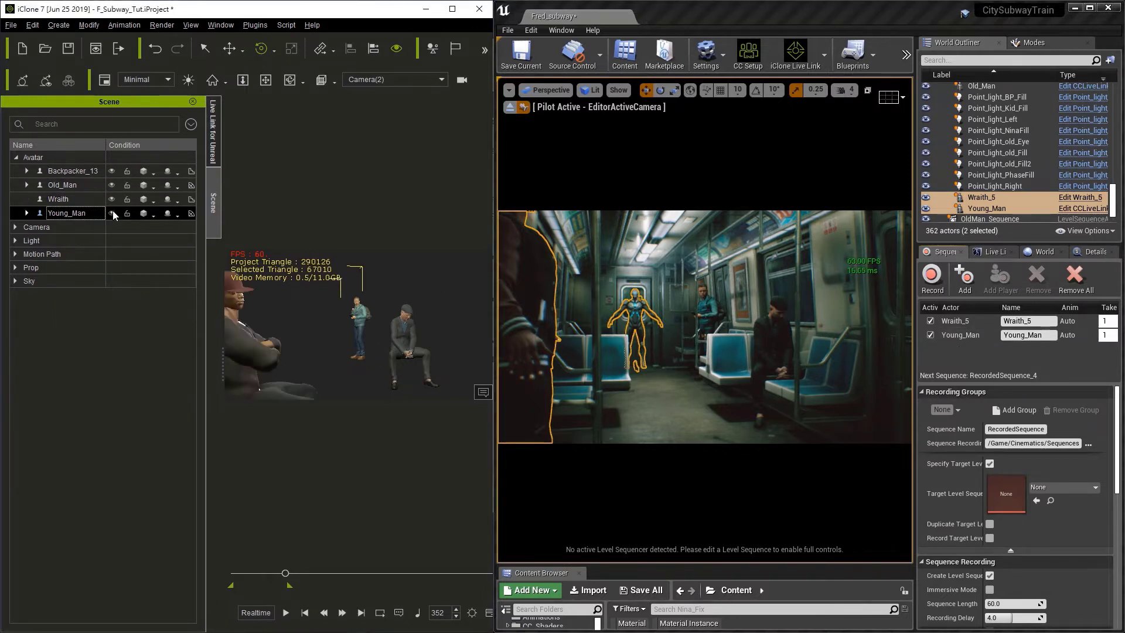
left_click(112, 186)
left_click(112, 171)
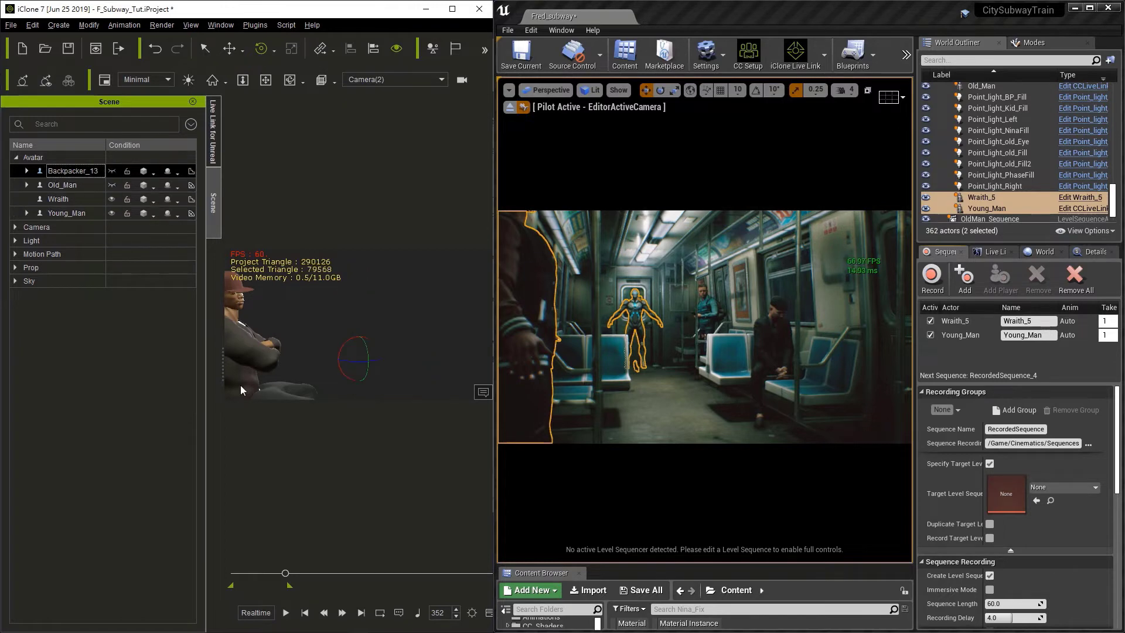
left_click_drag(285, 574, 233, 573)
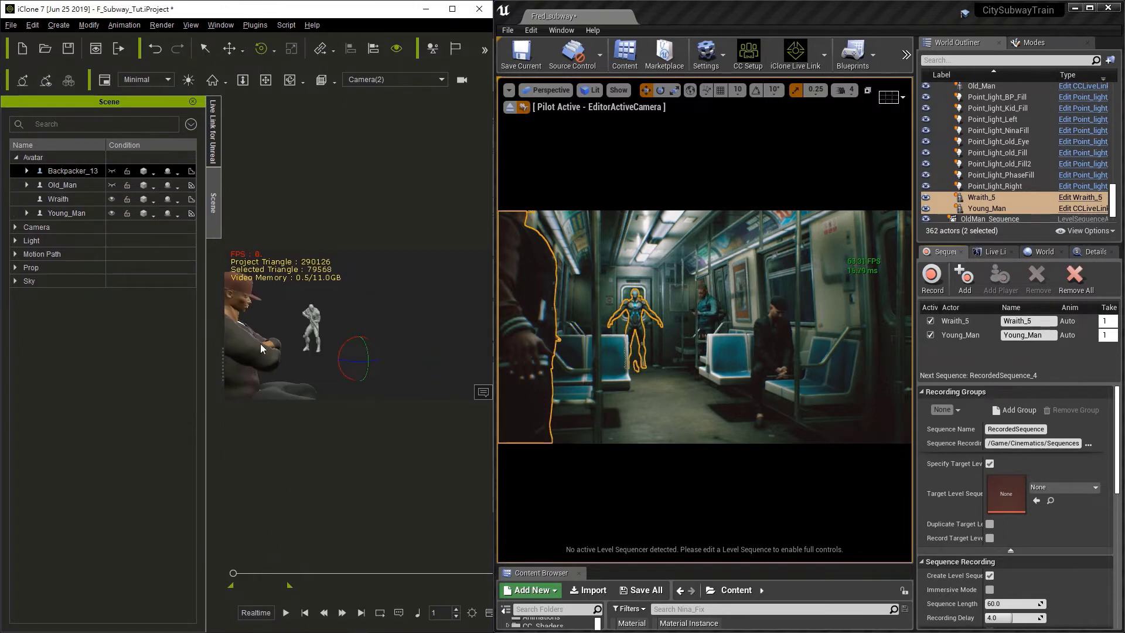
- Link Young_Man and Wraith to Unreal and unlink Old_Man and Backpacker_13
left_click(212, 151)
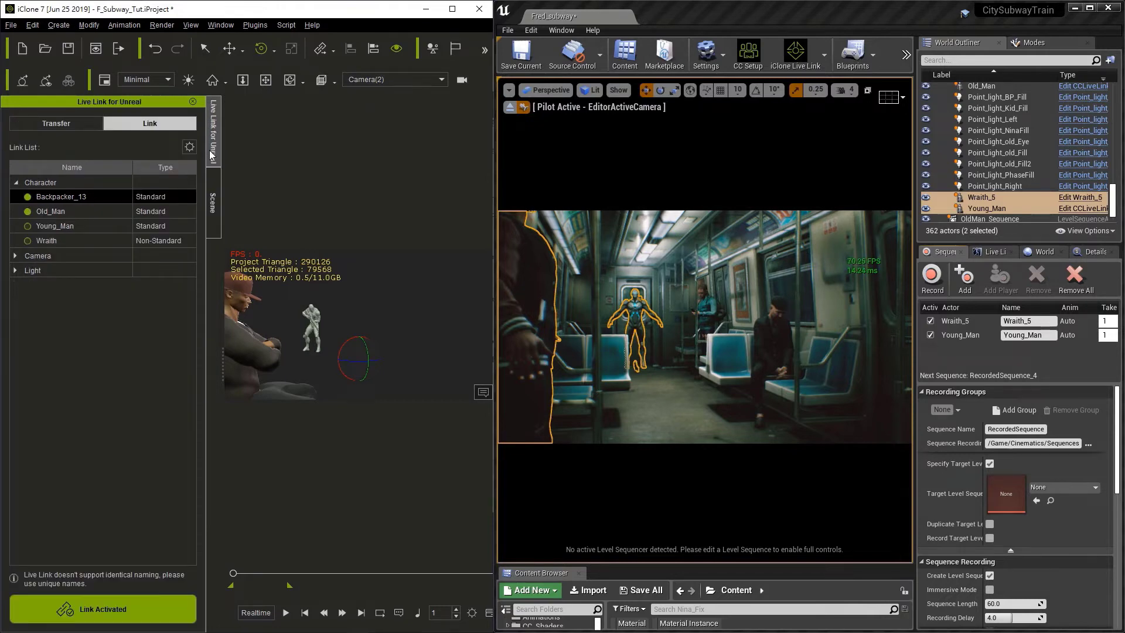
left_click(25, 226)
left_click(28, 238)
left_click(29, 212)
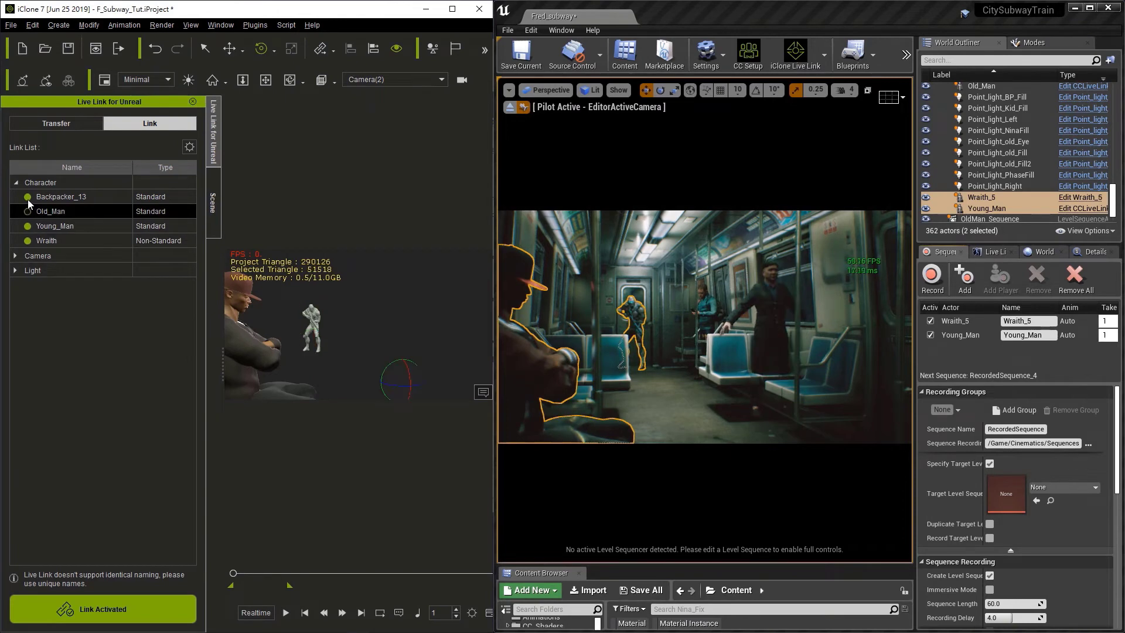
left_click(28, 200)
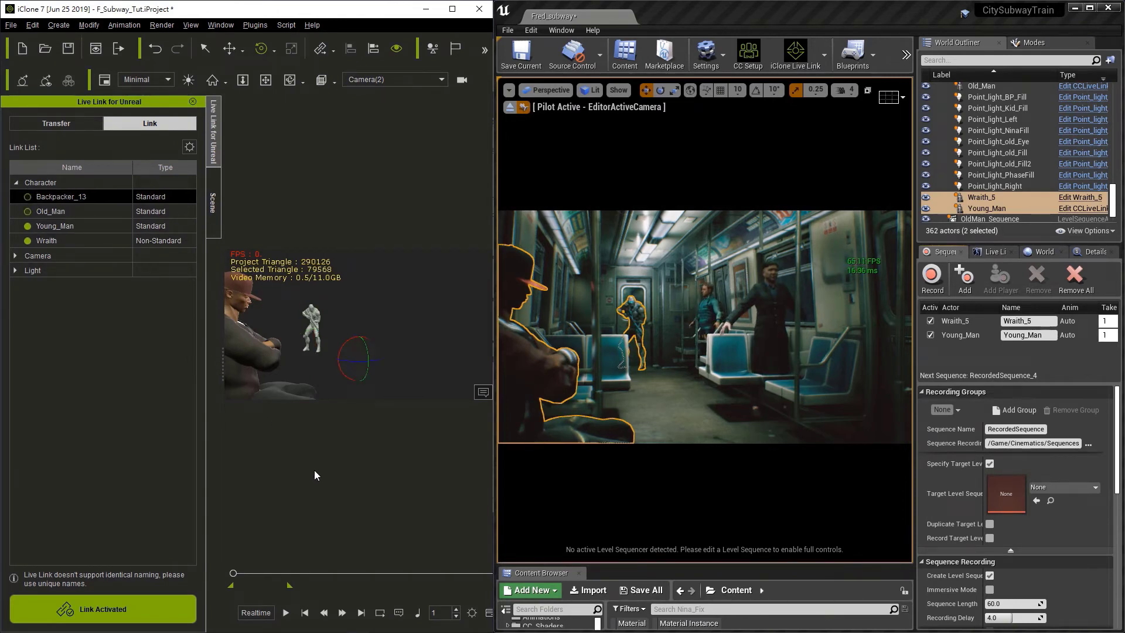
left_click(389, 380)
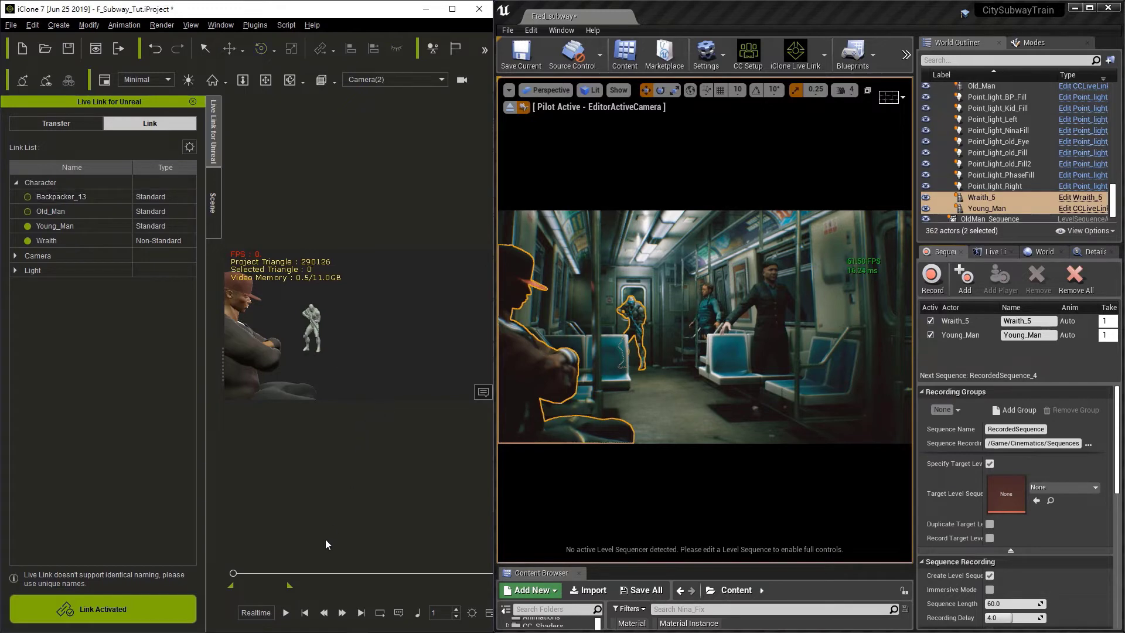
- Test the live link by playing the animation, then rewind to frame 1
left_click(290, 613)
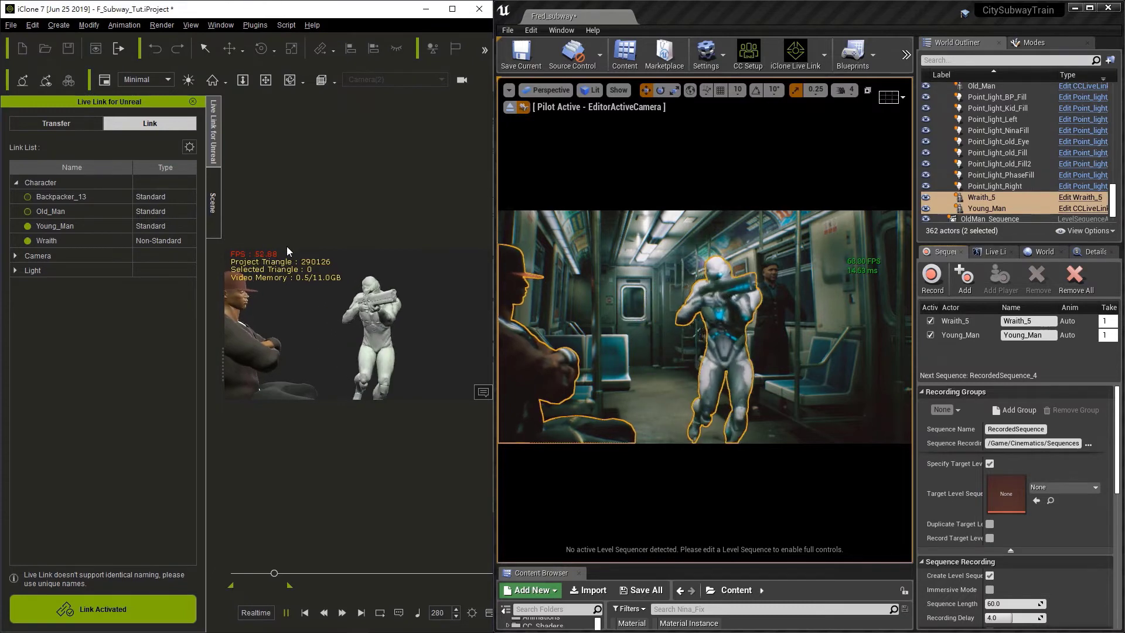
key("space")
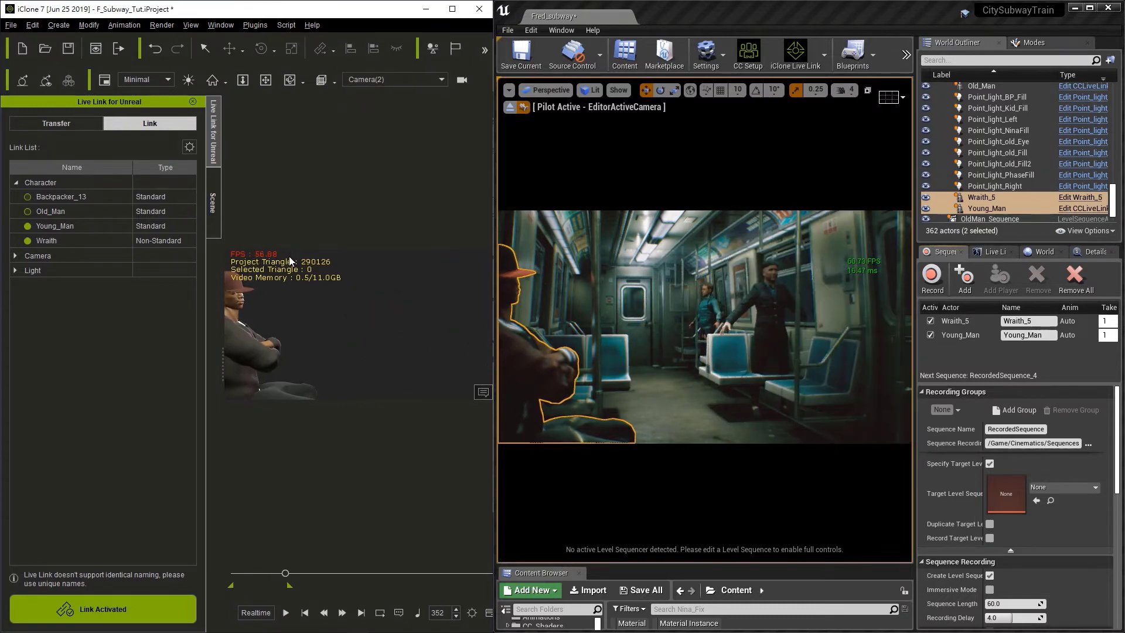
left_click(305, 613)
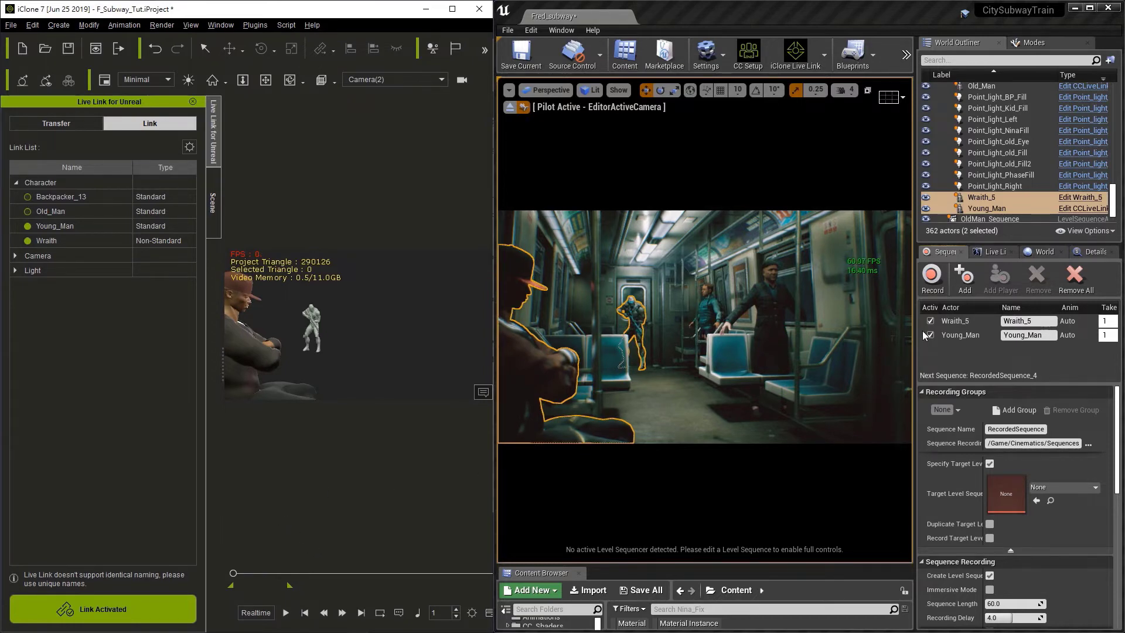
- Record RecordedSequence_4 in Unreal while iClone plays Wraith and Young_Man's animation
left_click(932, 279)
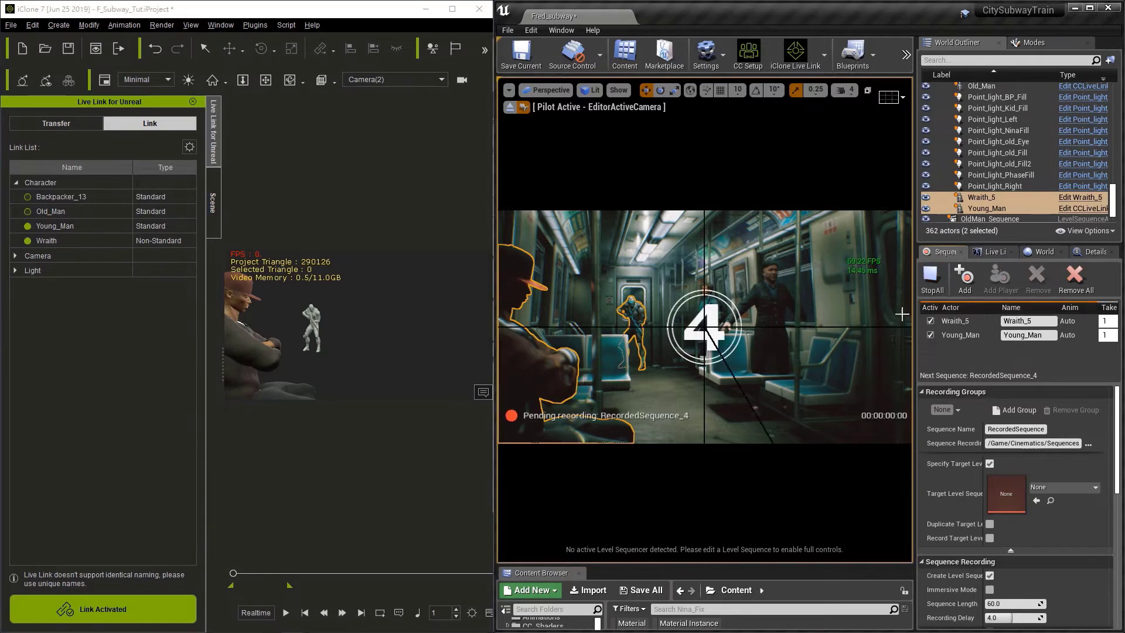
left_click(287, 612)
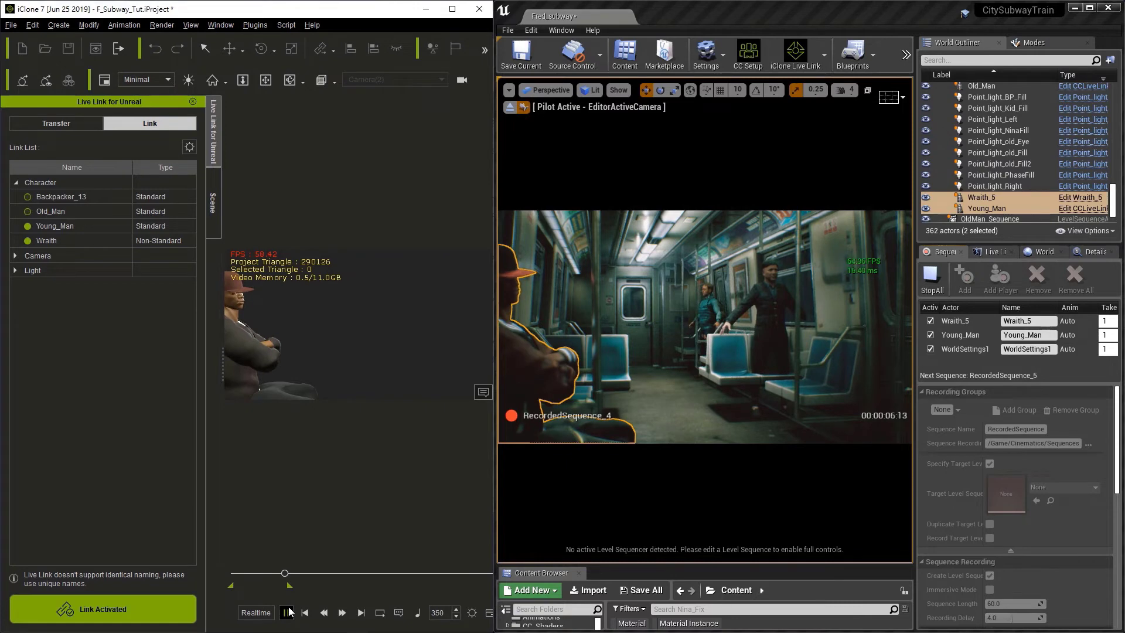
left_click(287, 612)
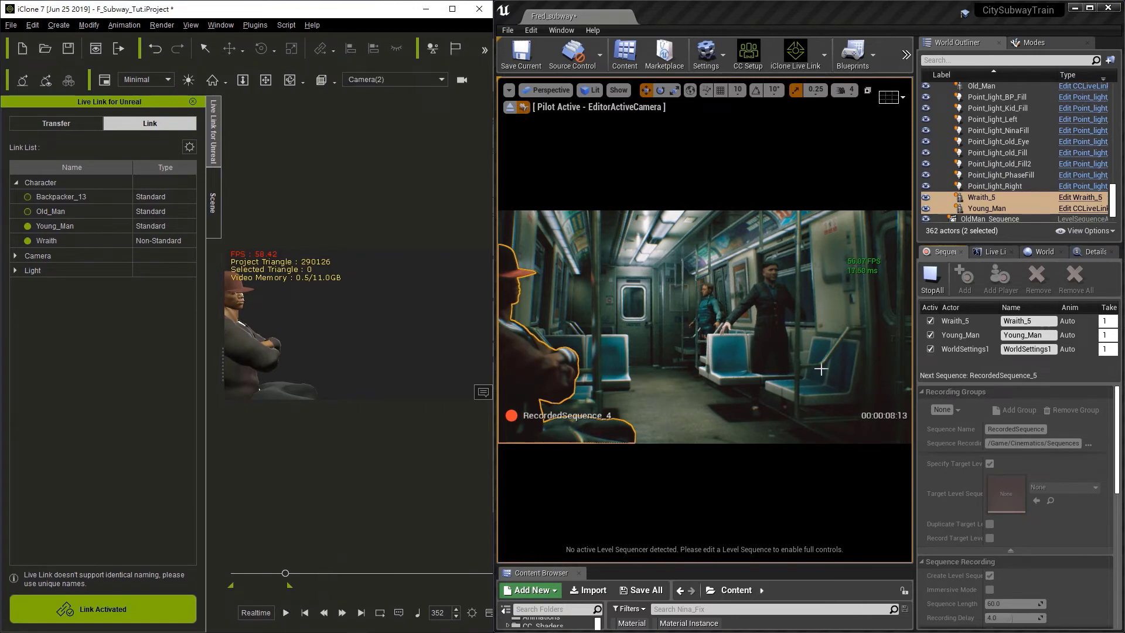
left_click(933, 278)
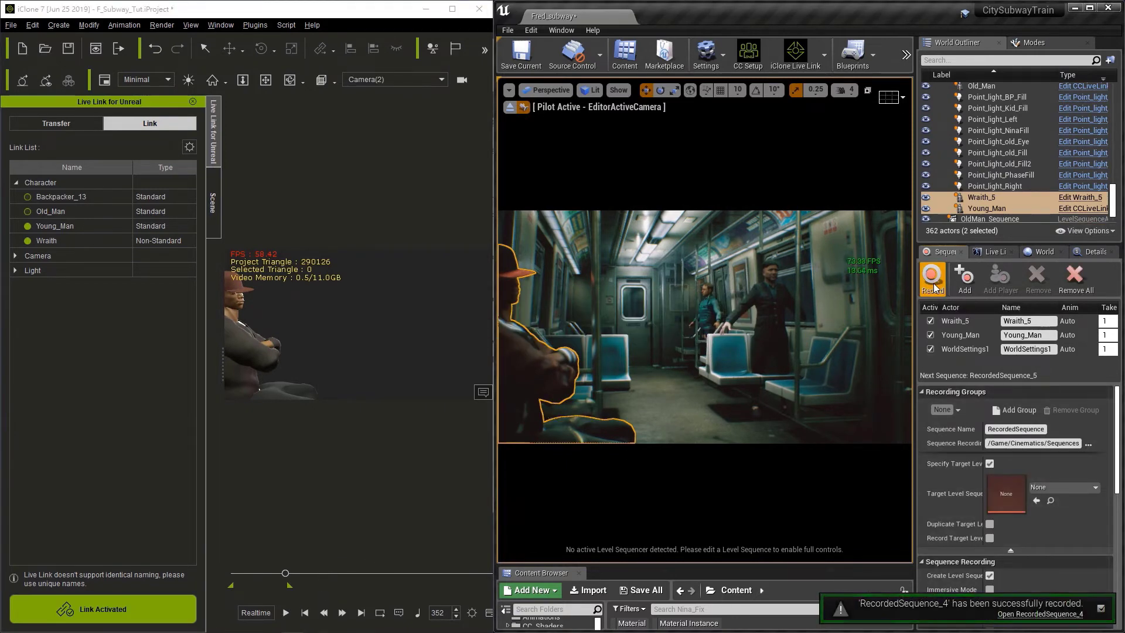
- Open RecordedSequence_4, expand its Characters folder, and scrub through the Wraith_5 and Young_Man tracks
left_click(1058, 614)
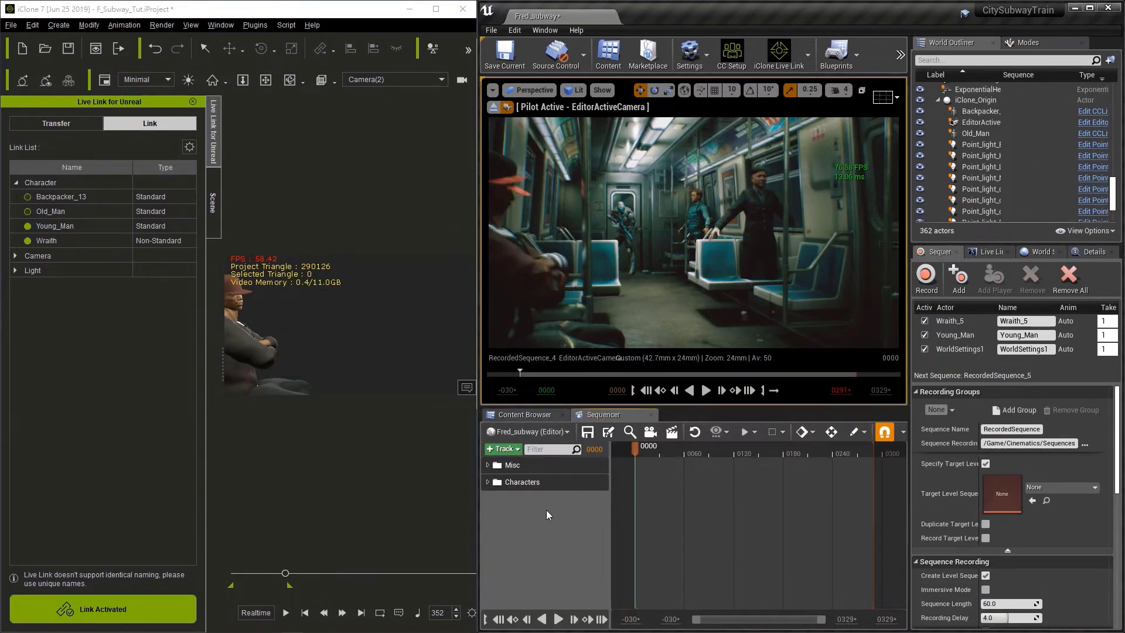
left_click(488, 483)
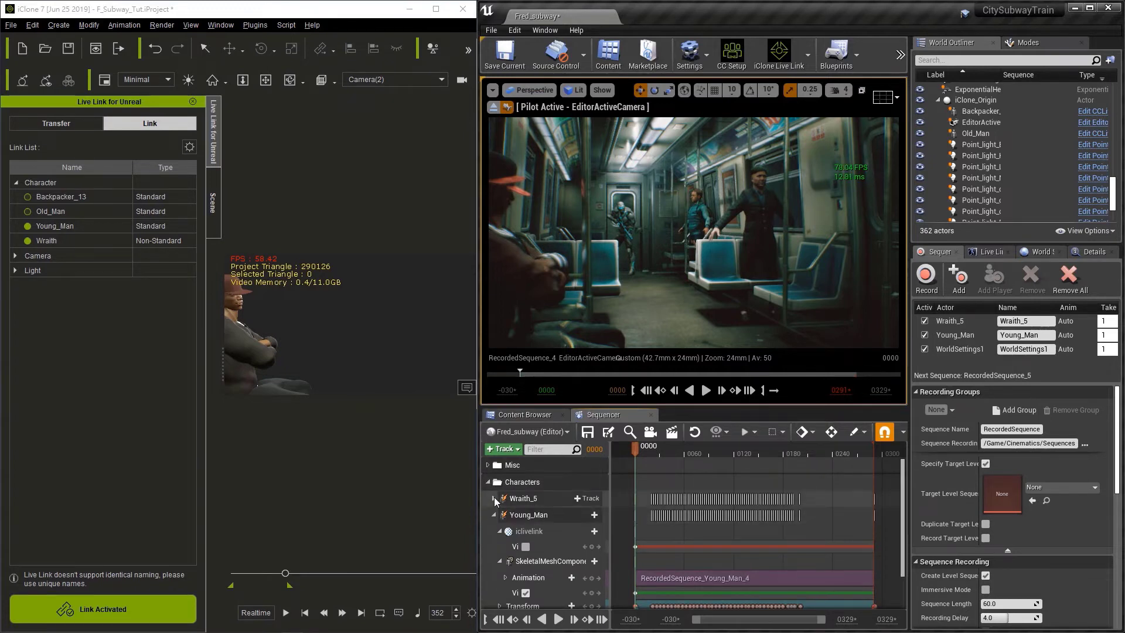
left_click(494, 499)
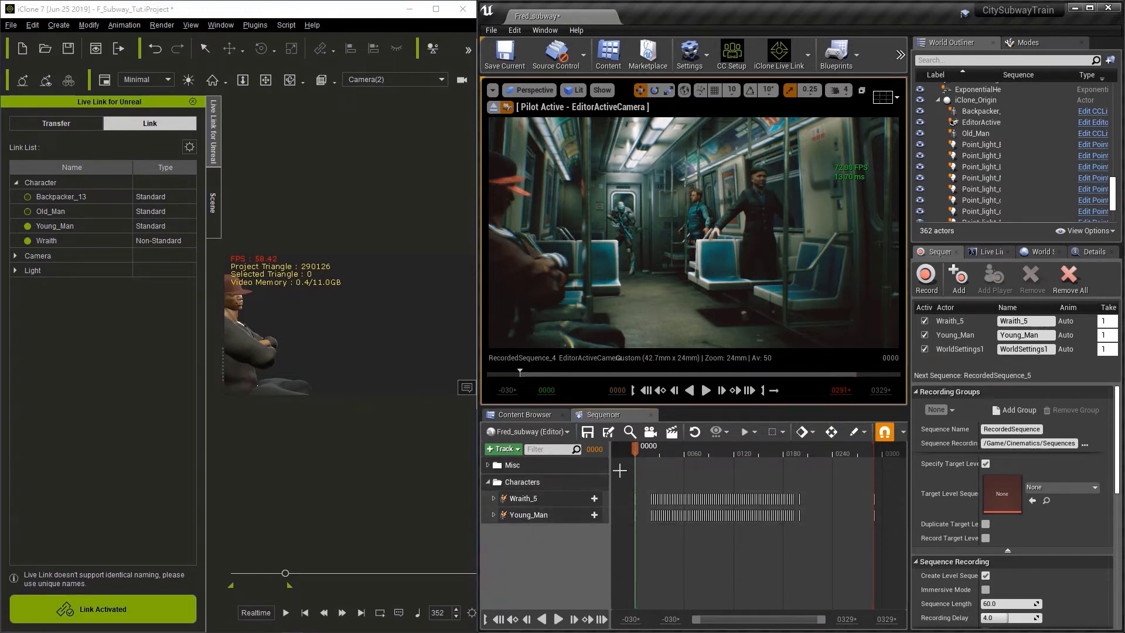
left_click(657, 455)
left_click_drag(660, 455, 731, 453)
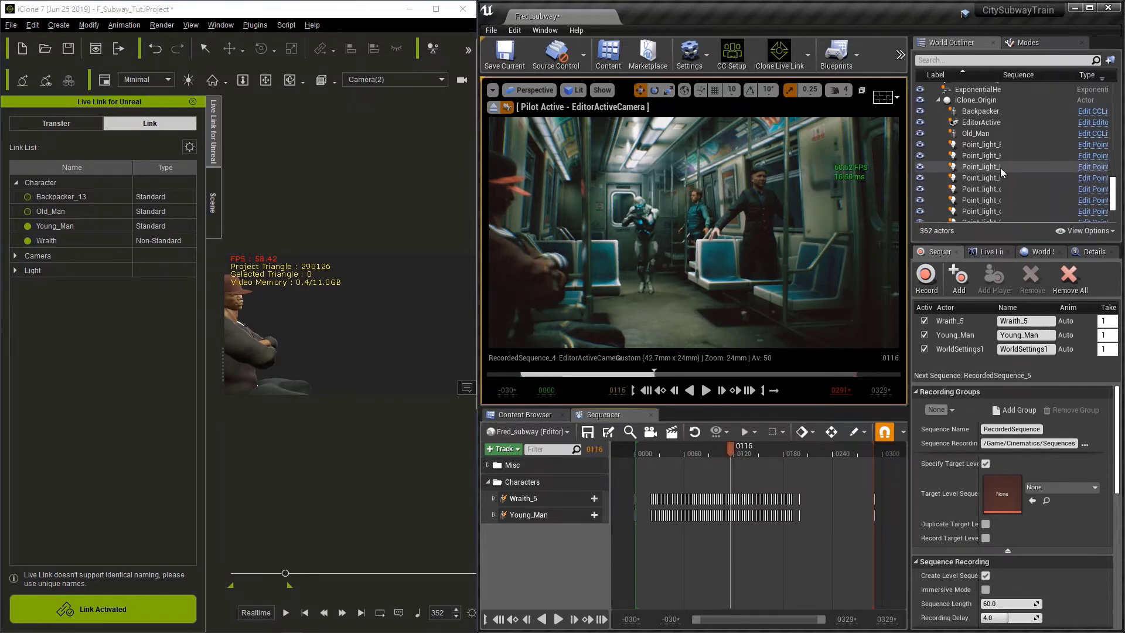
- Hide the live Old_Man, Backpacker, Wraith_5 and Young_Man actors in the World Outliner
scroll(1005, 152, "down", 1)
scroll(1005, 154, "down", 2)
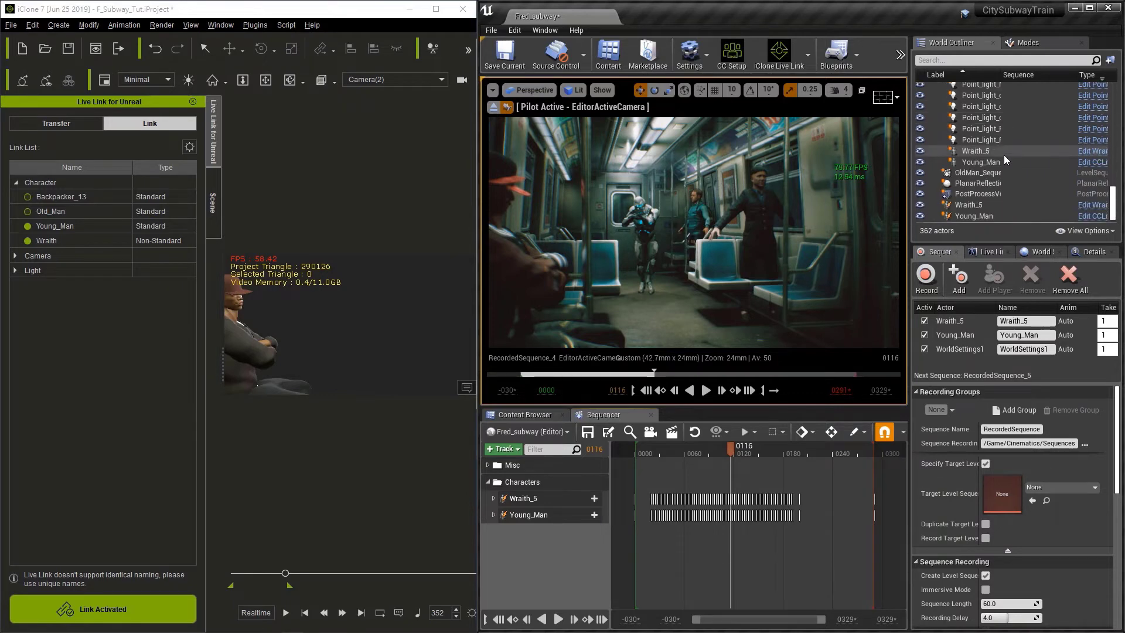
left_click(756, 221)
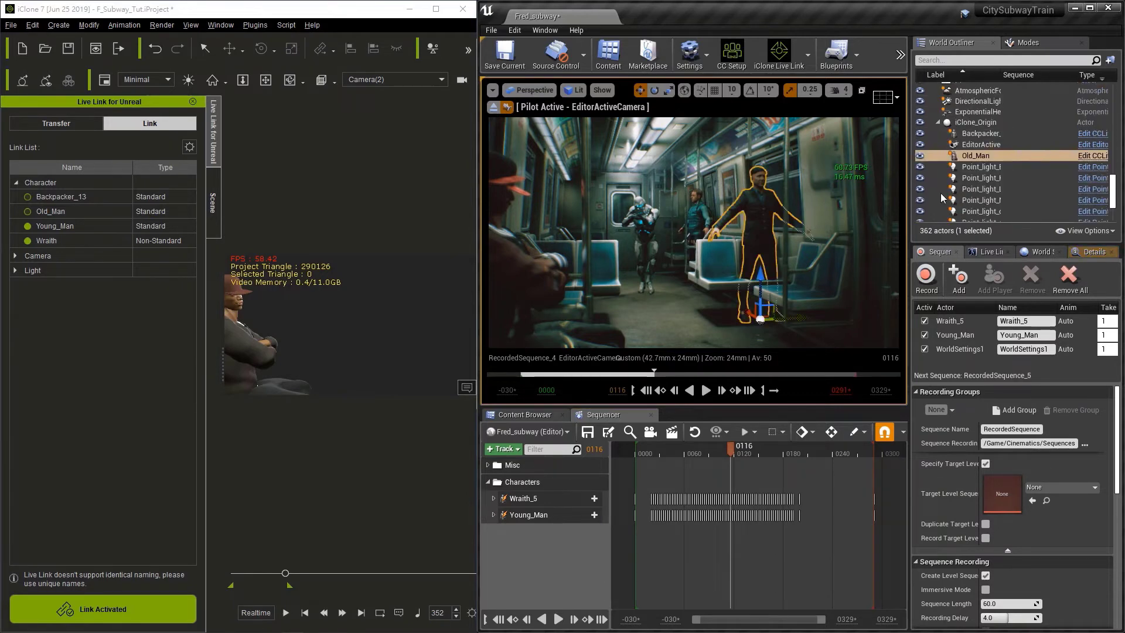
left_click(920, 155)
left_click(920, 136)
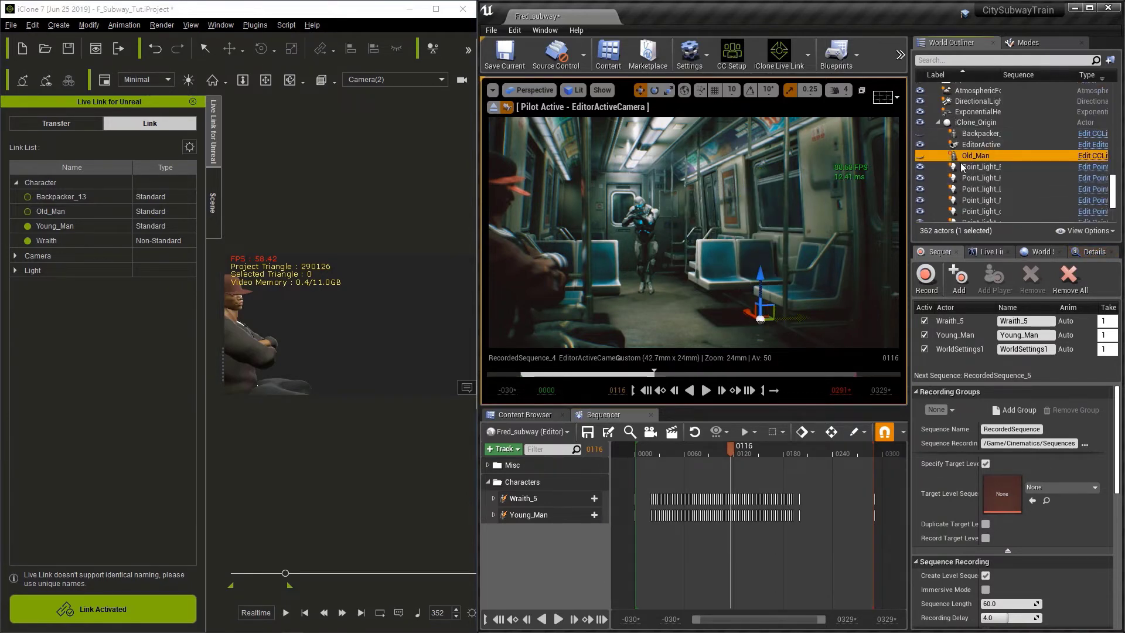
scroll(921, 164, "down", 4)
left_click(920, 185)
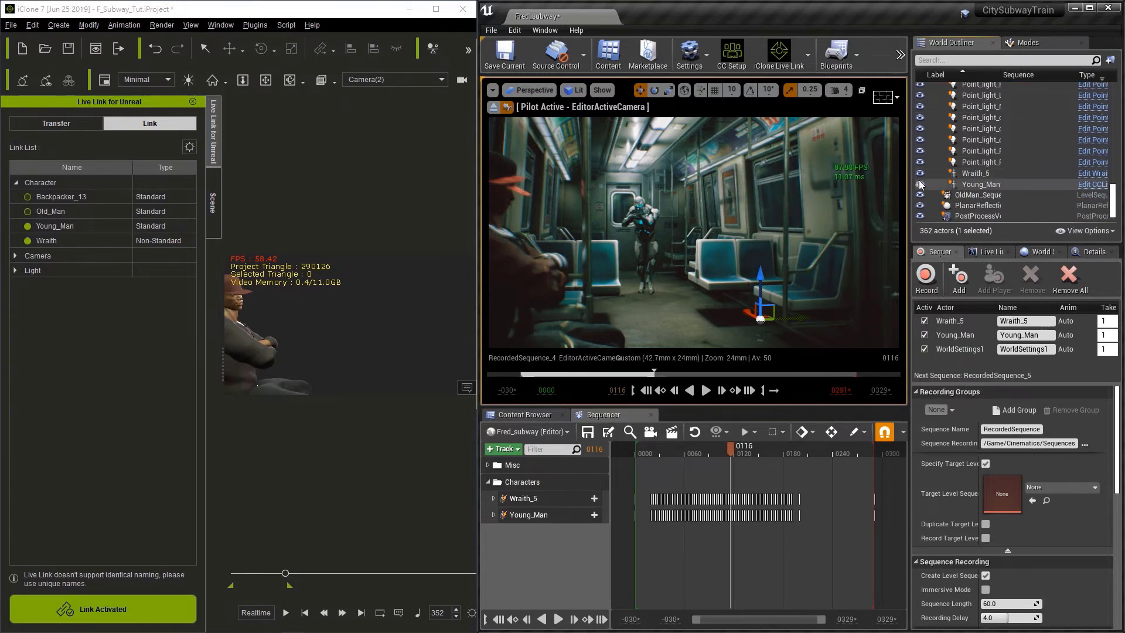
left_click(920, 173)
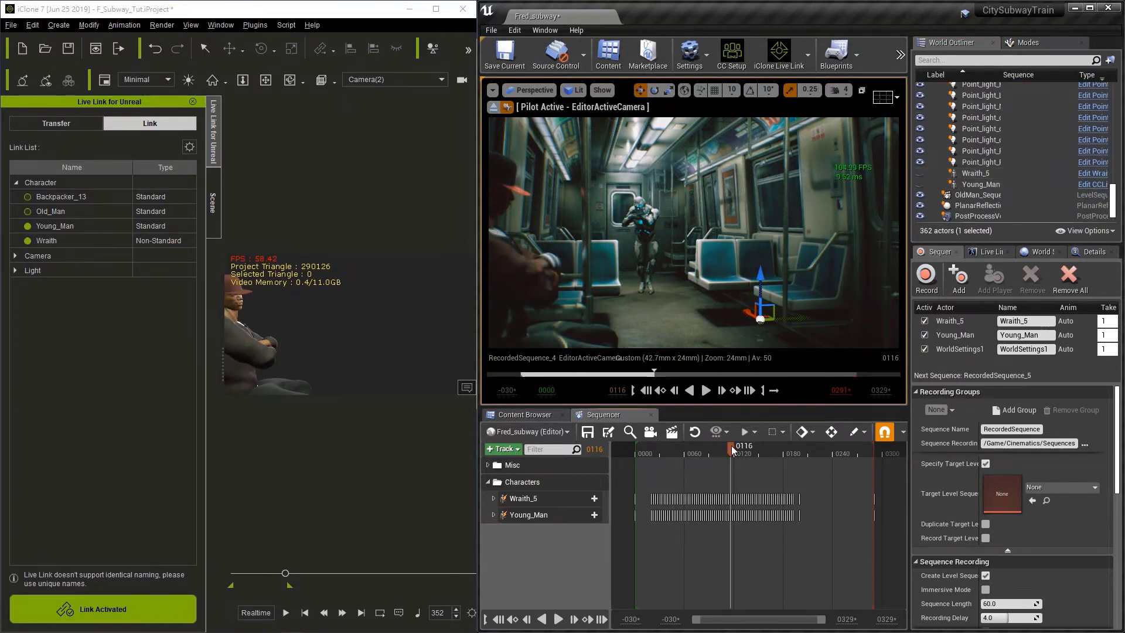
left_click_drag(727, 449, 702, 452)
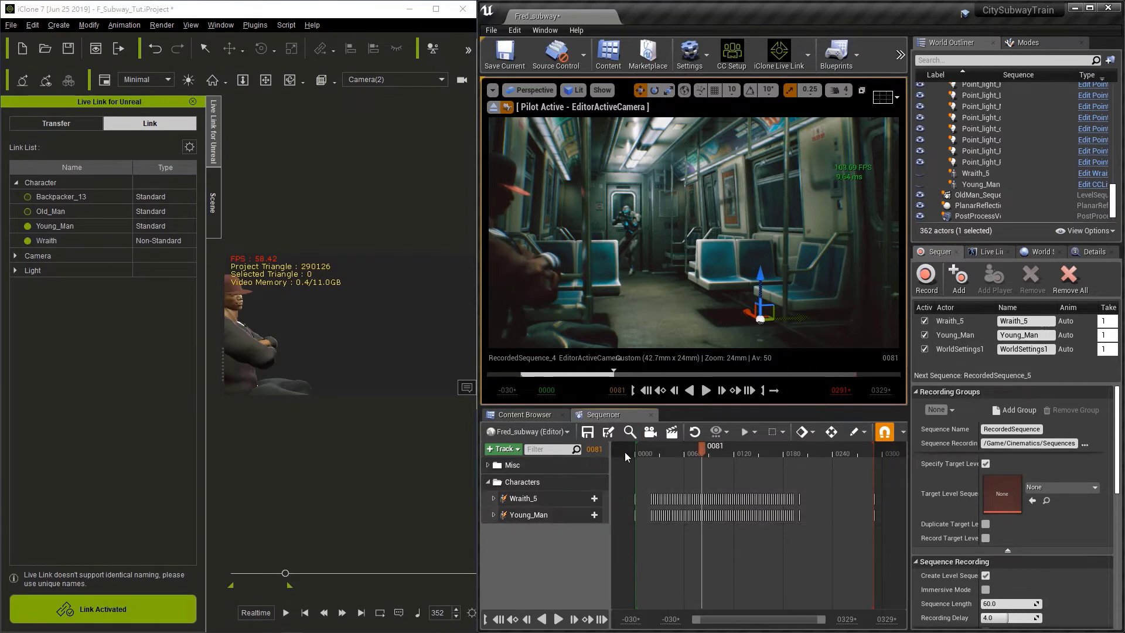
- Copy the recorded Wraith_5 and Young_Man tracks from Sequencer
left_click(973, 216)
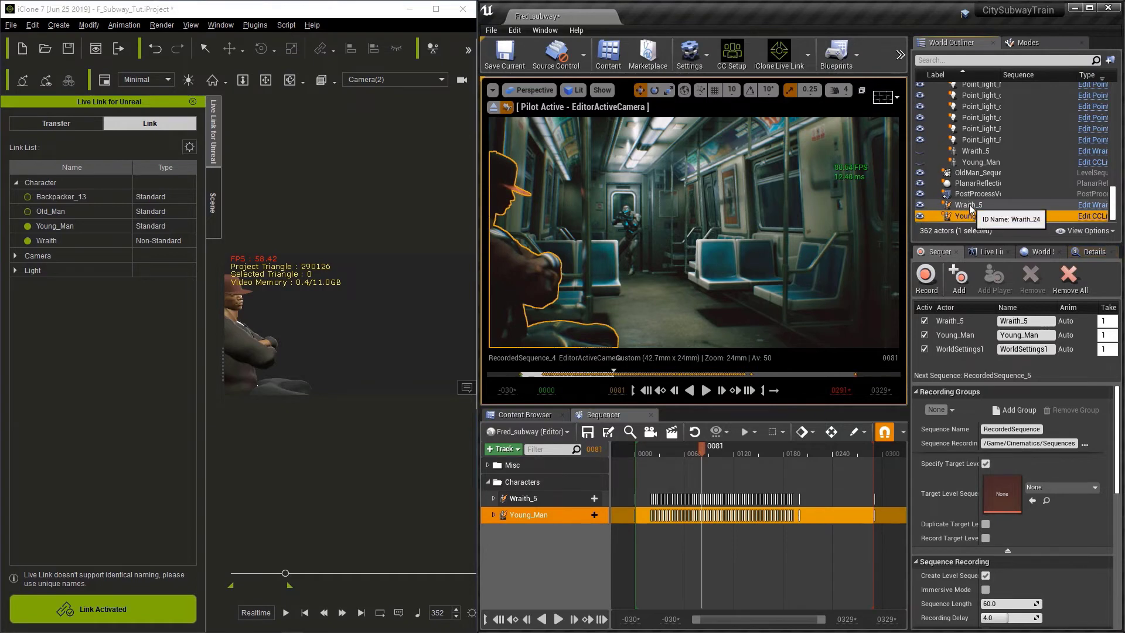
left_click(543, 499)
left_click(535, 517, "ctrl")
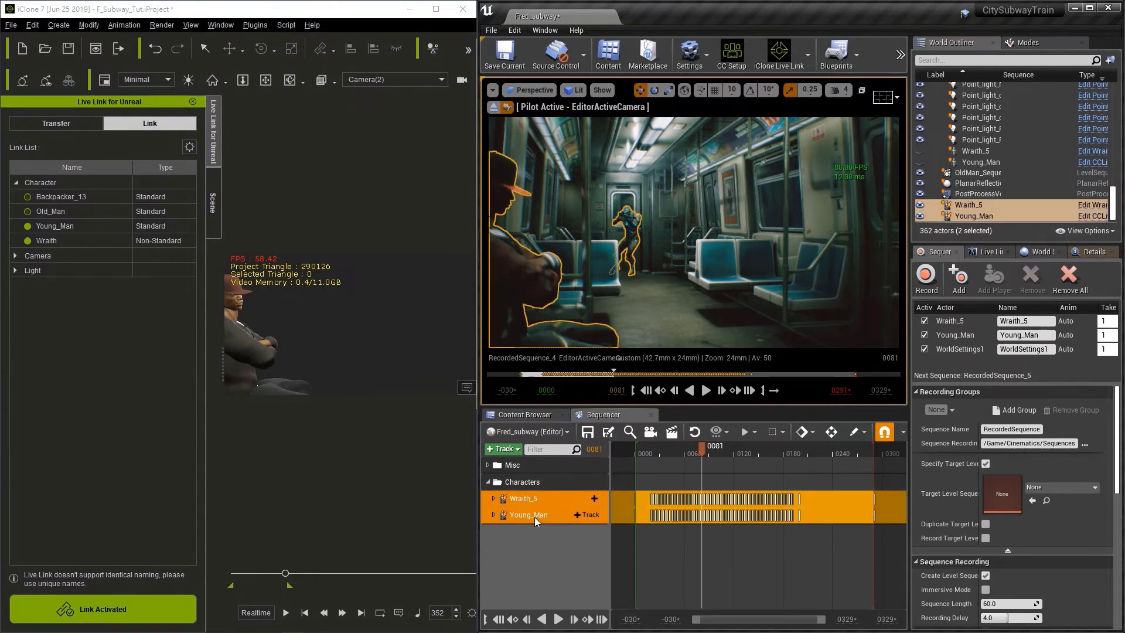
right_click(533, 513)
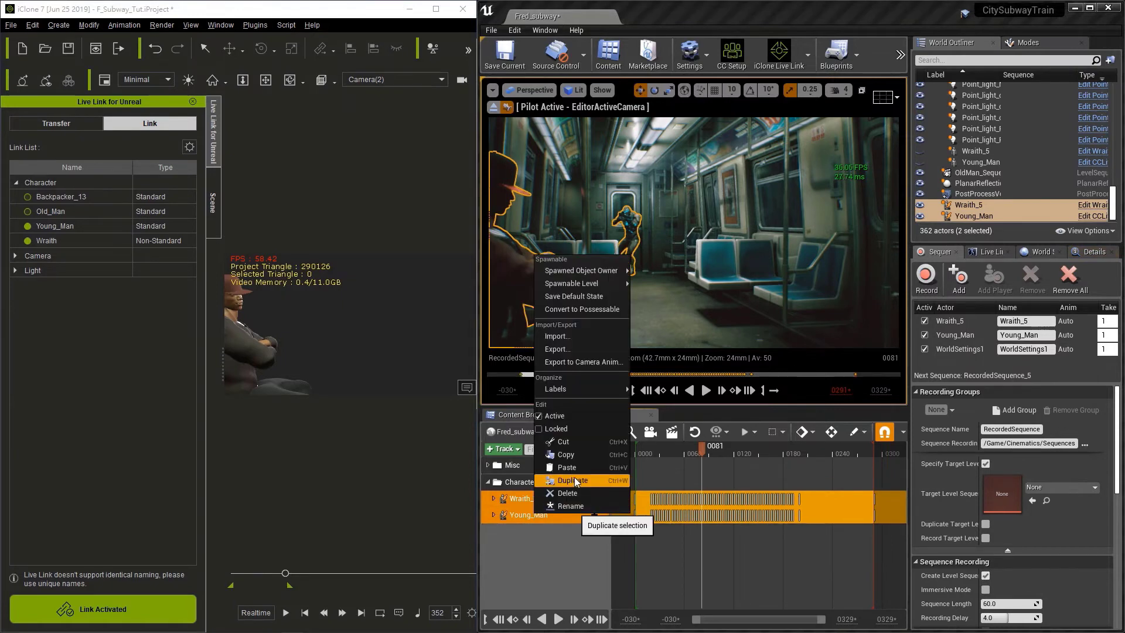
left_click(576, 456)
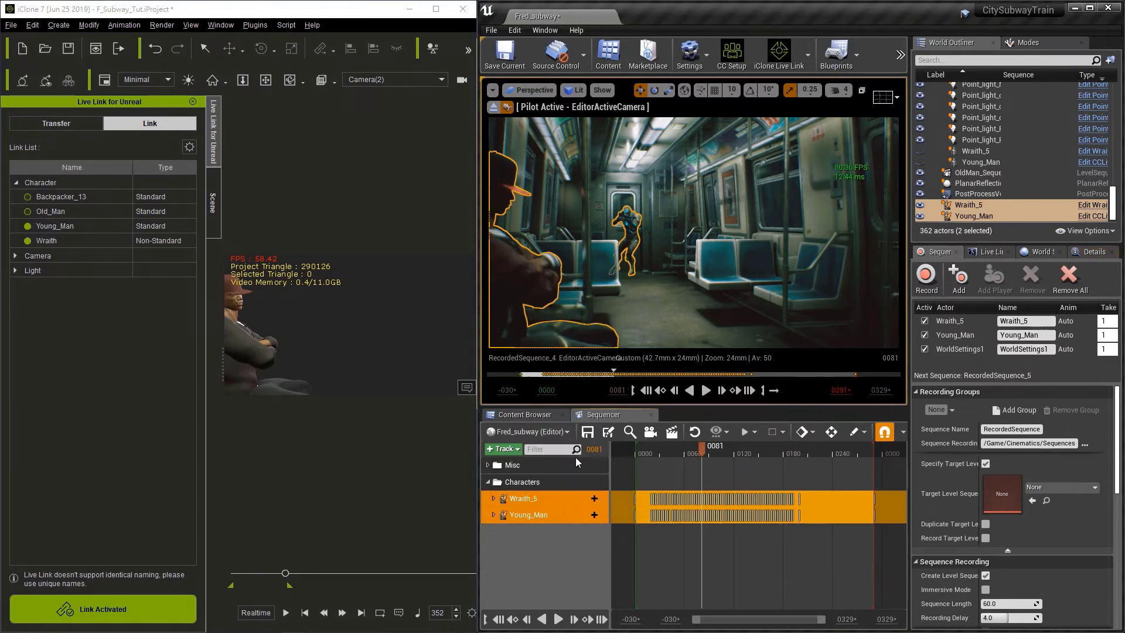
- Open RecordedSequence_3 from Content Browser's Cinematics > Sequences > RecordedSequence folder
left_click(538, 414)
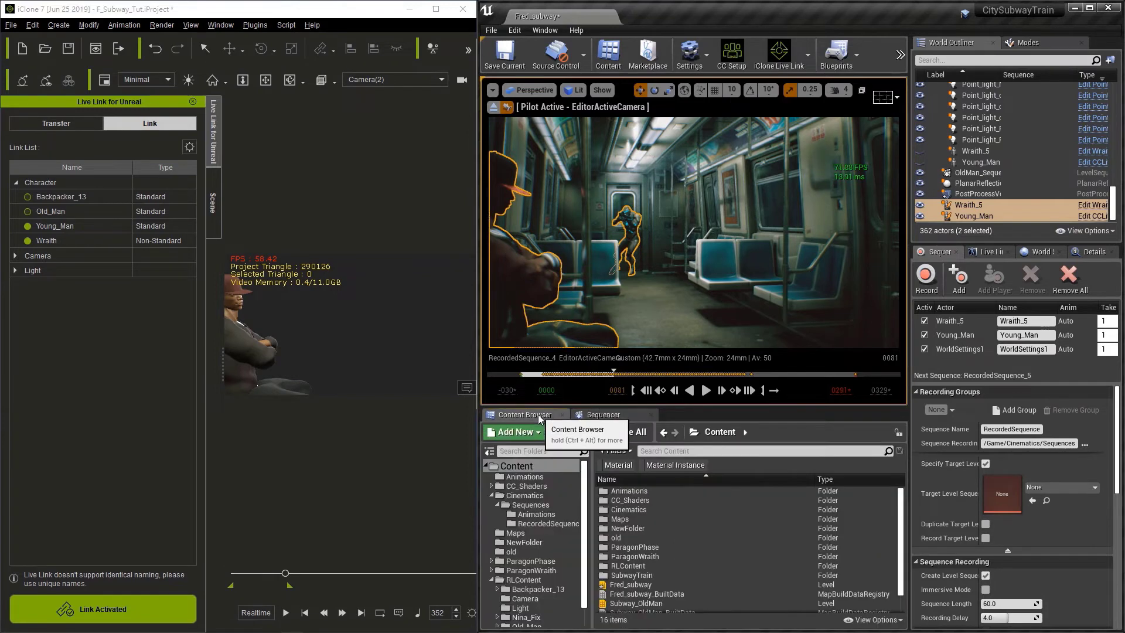
double_click(647, 510)
double_click(643, 492)
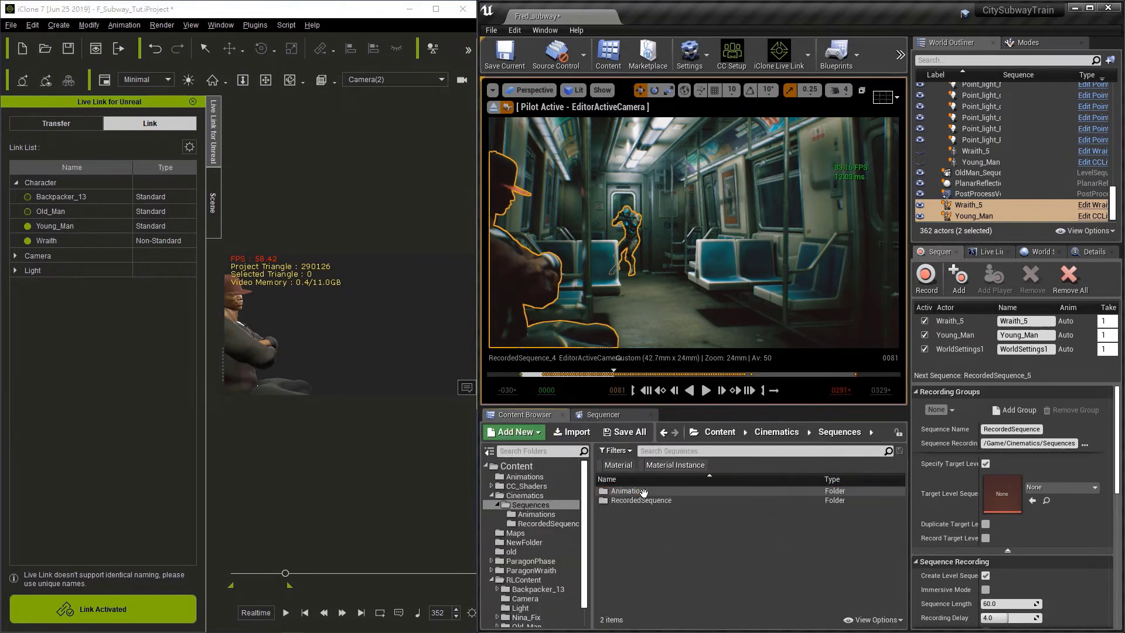
double_click(645, 501)
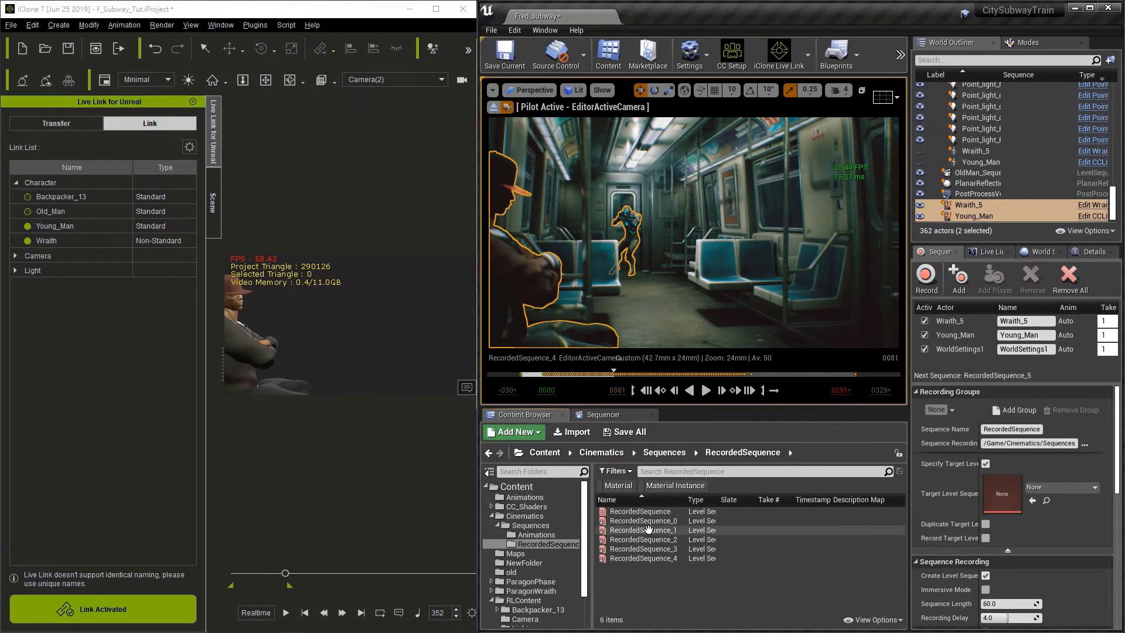
double_click(647, 550)
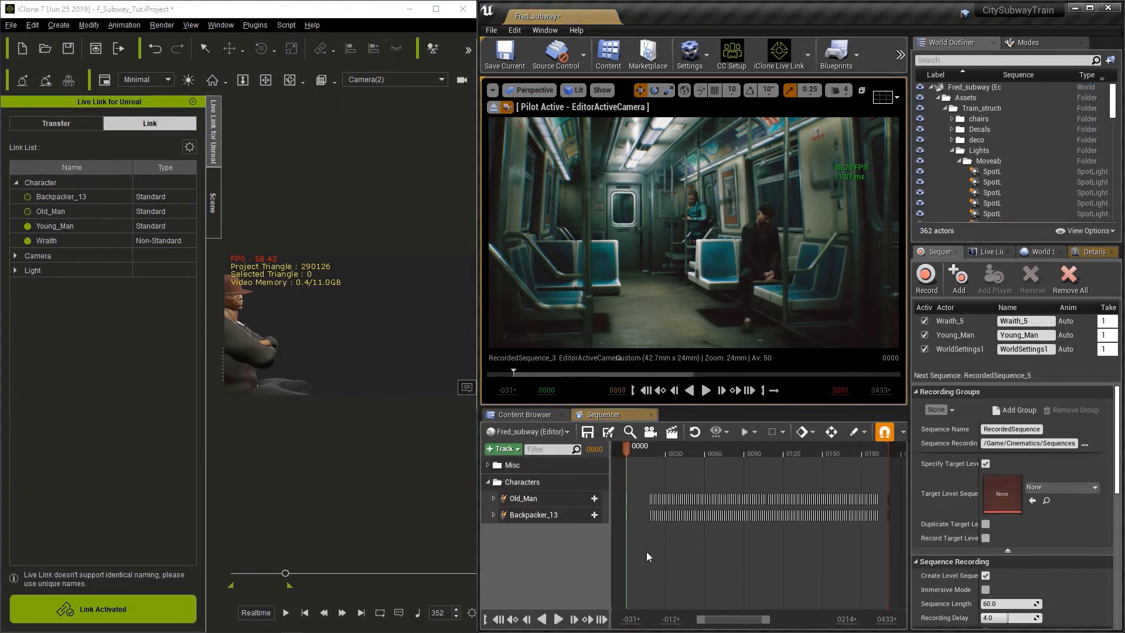
- Paste Wraith_5 and Young_Man into the Characters folder and collapse both tracks
left_click(548, 485)
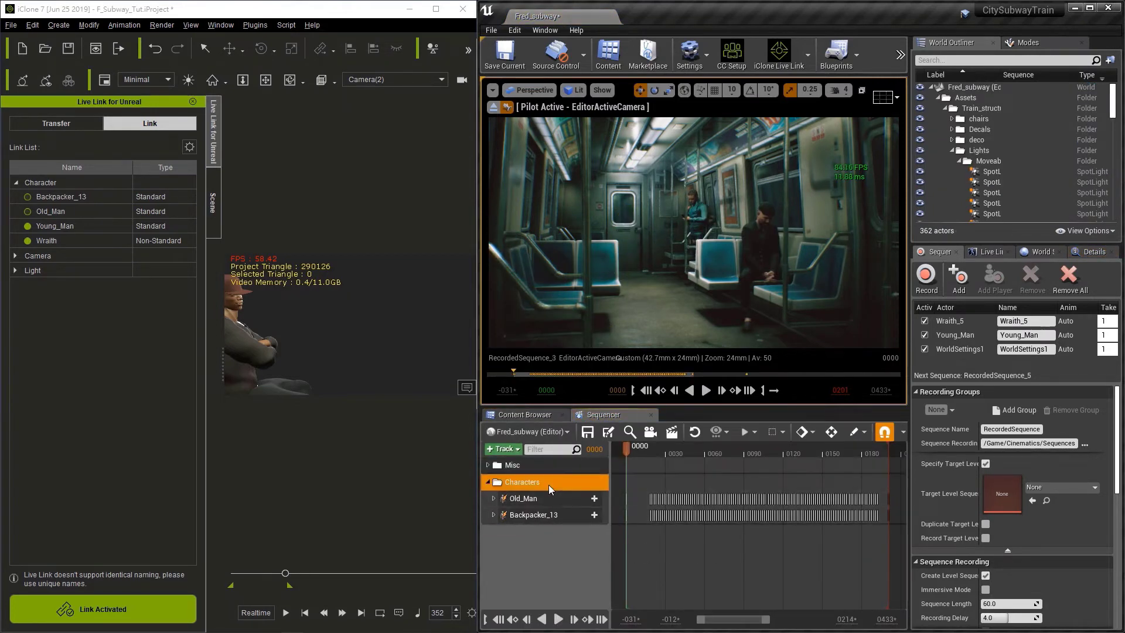
right_click(547, 484)
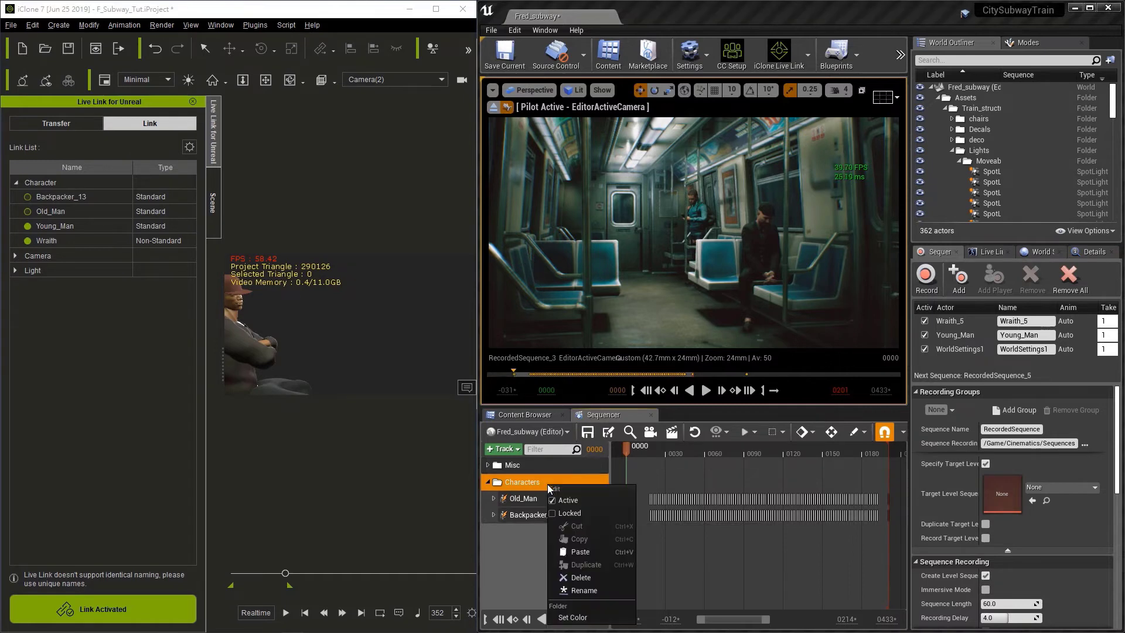
left_click(582, 551)
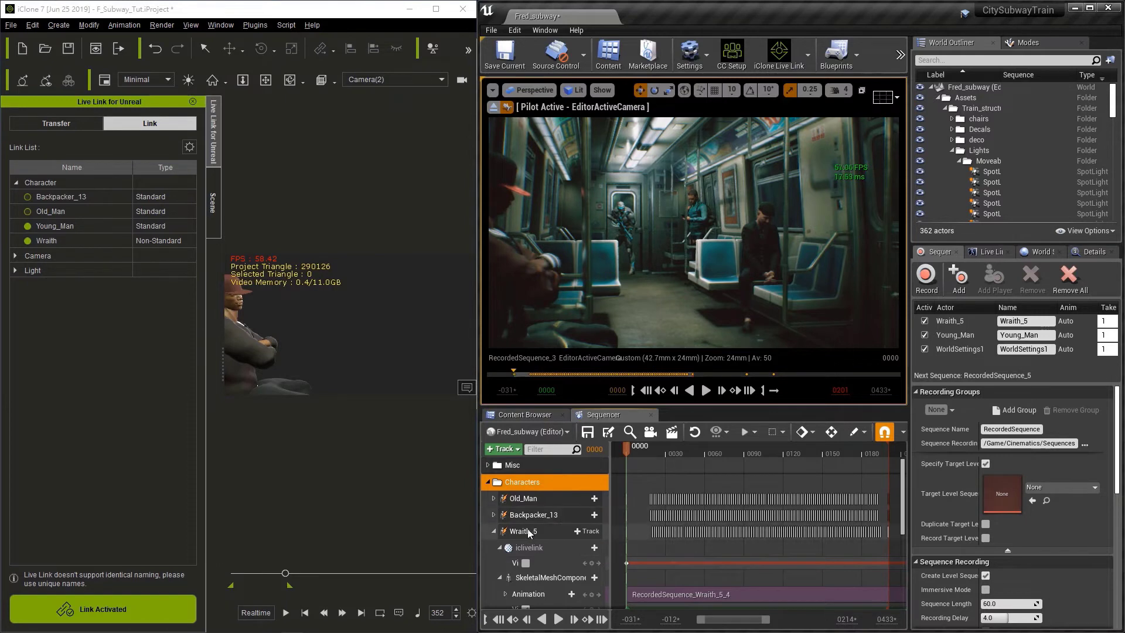
left_click(494, 531)
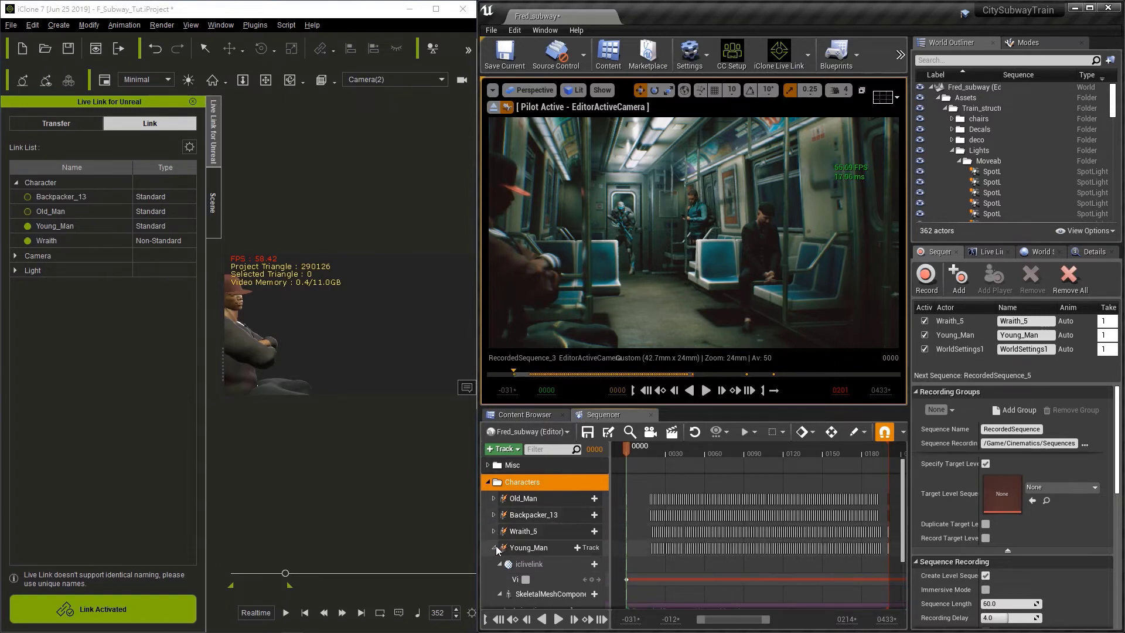
left_click(494, 548)
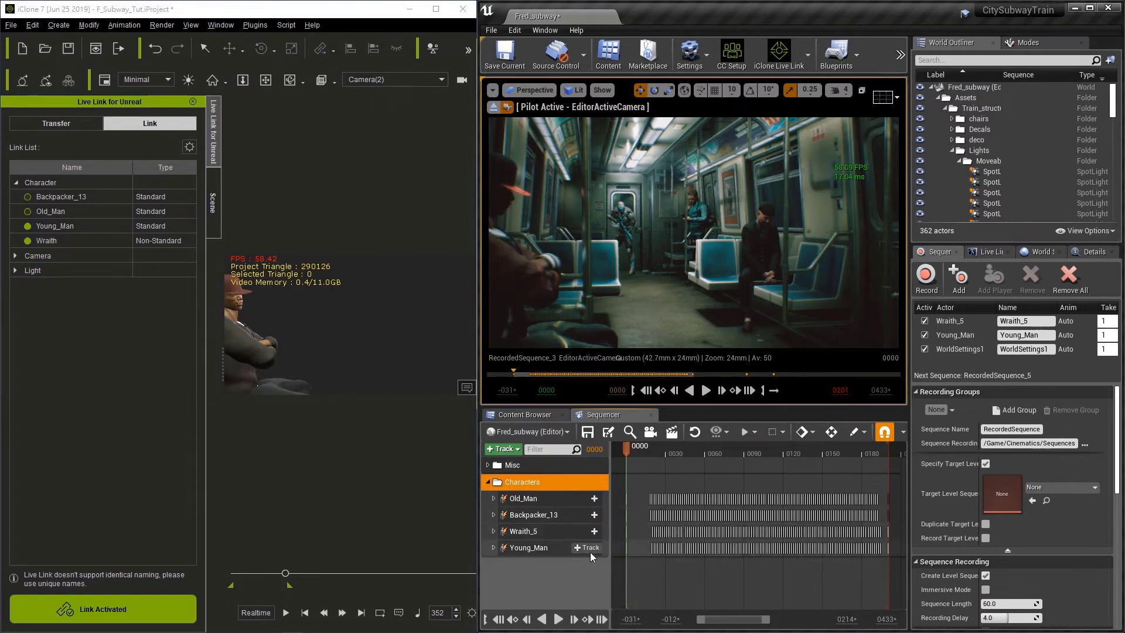
- Scrub to about frame 91 to preview all four characters, then select the Wraith_5 track
left_click_drag(645, 450, 742, 469)
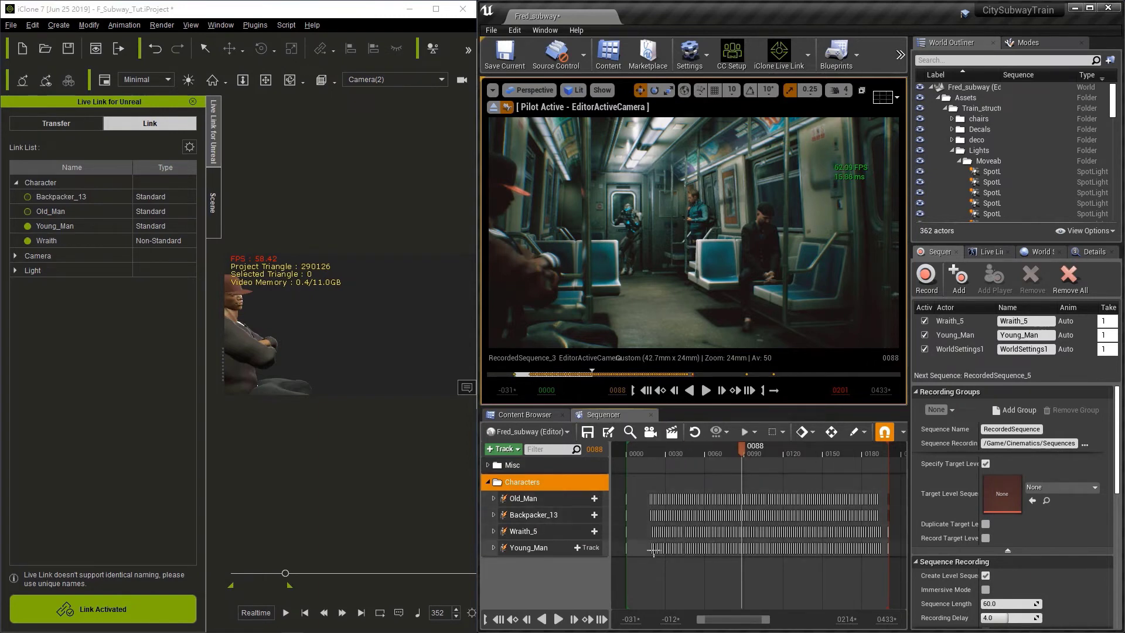
left_click(521, 535)
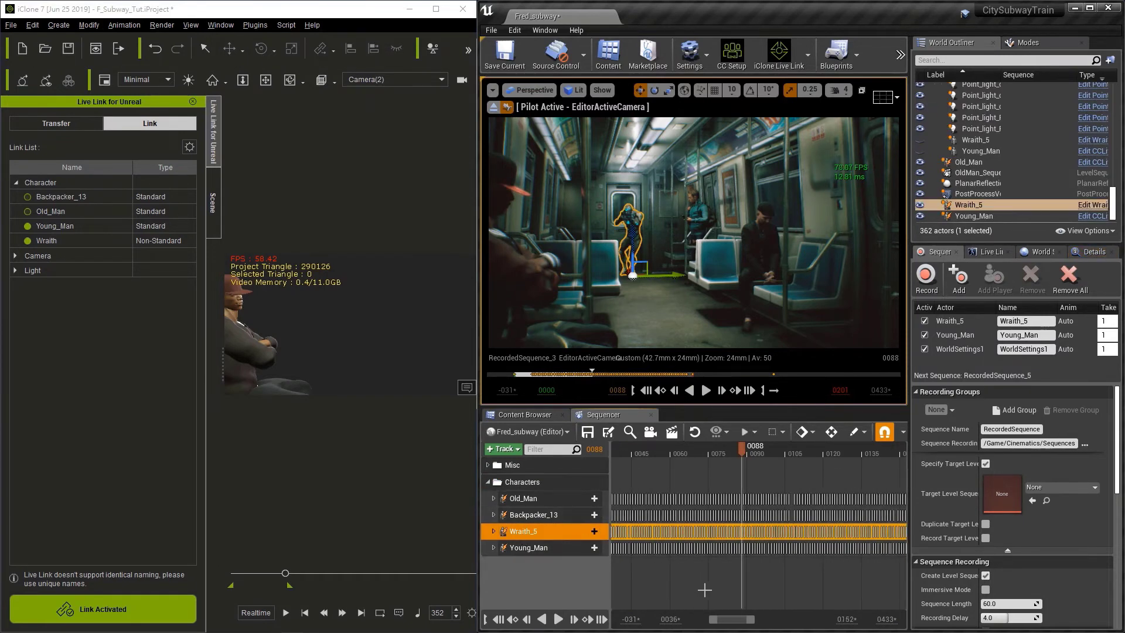
- Expand the Wraith_5 track to reveal its animation and Transform sections, and enlarge the Sequencer
scroll(707, 619, "up", 3)
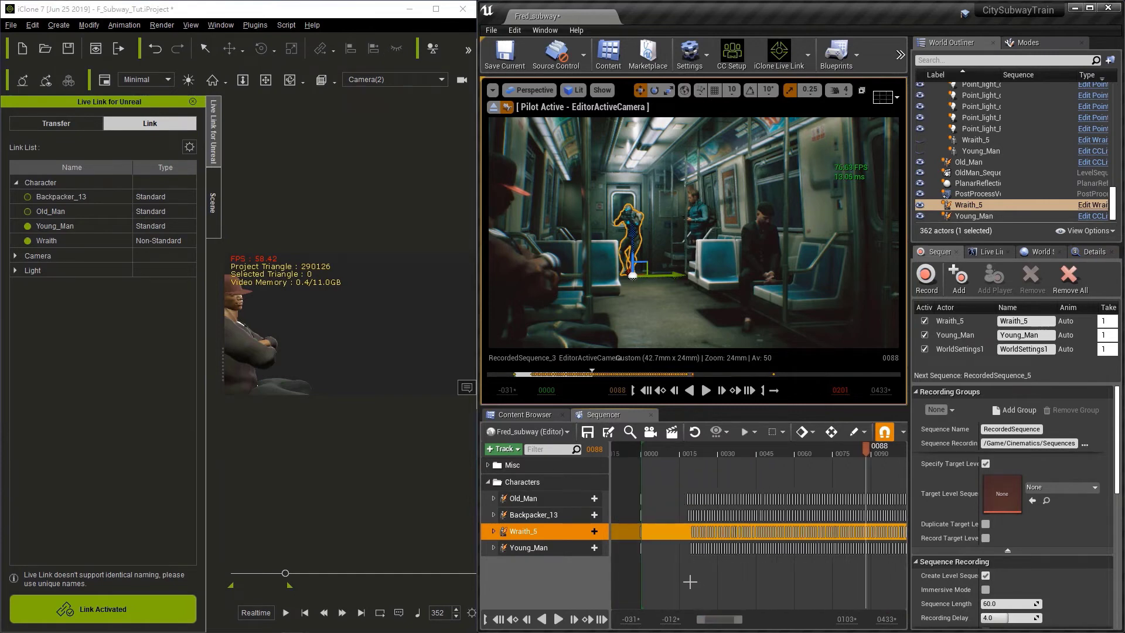
left_click(492, 548)
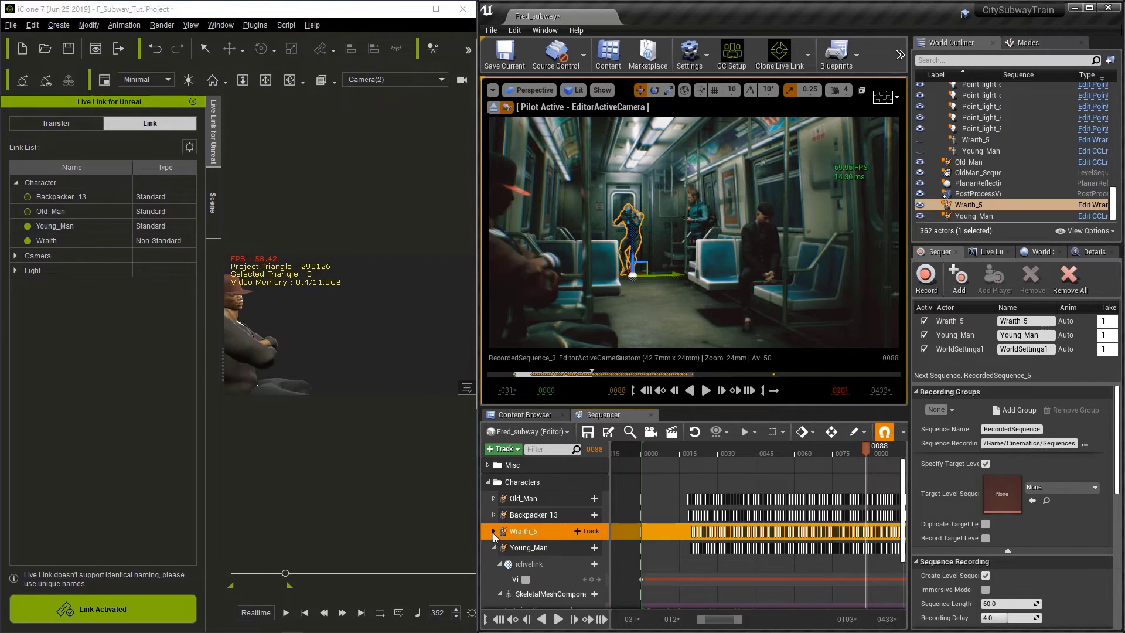
left_click(494, 531)
scroll(523, 551, "down", 2)
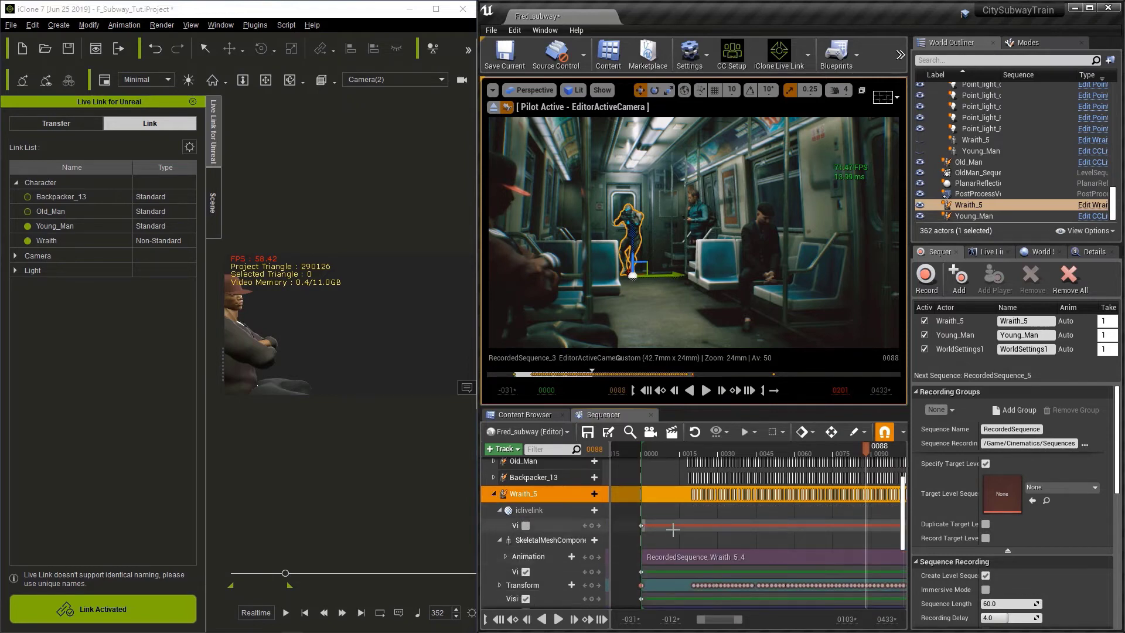
left_click(685, 557)
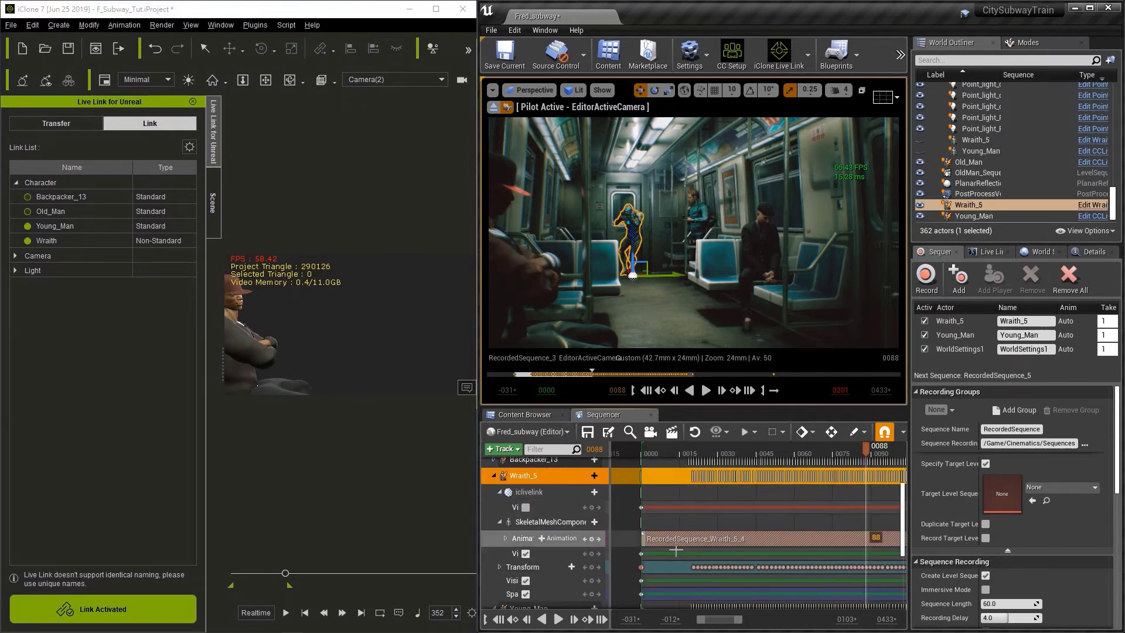
scroll(668, 571, "down", 2)
left_click(674, 550)
scroll(679, 560, "up", 4)
scroll(680, 560, "down", 4)
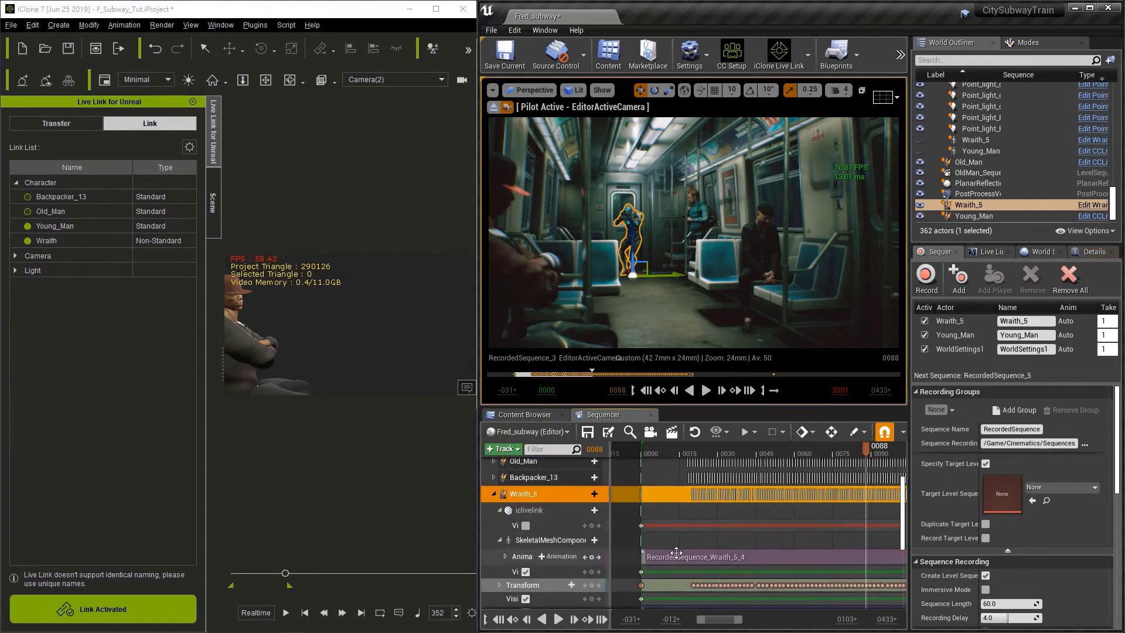
scroll(680, 557, "down", 3)
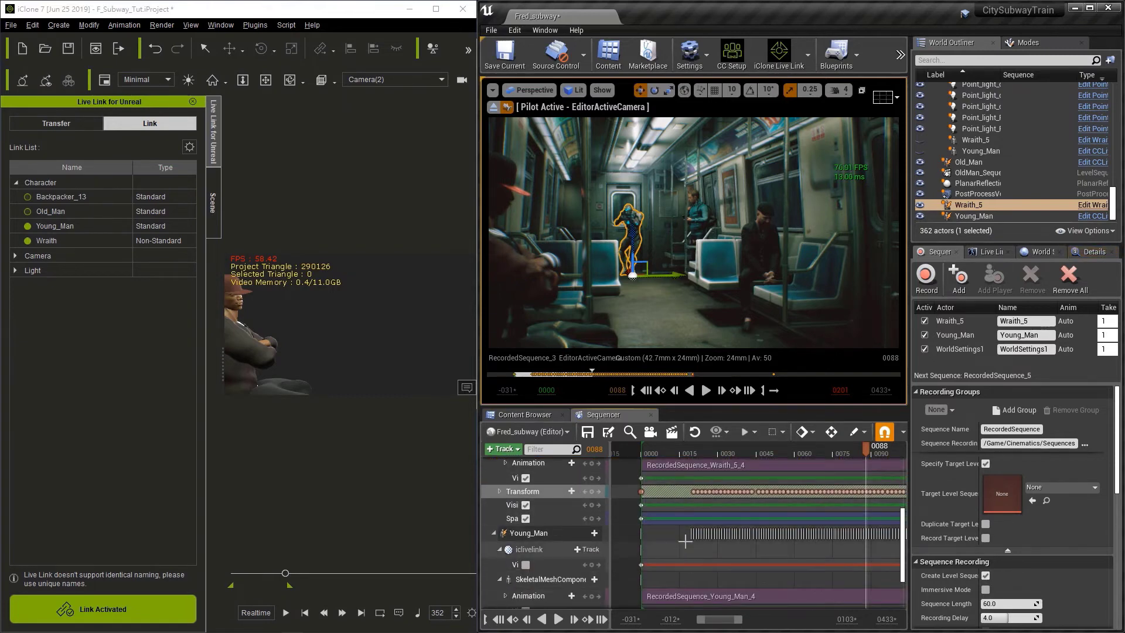
left_click_drag(672, 406, 661, 309)
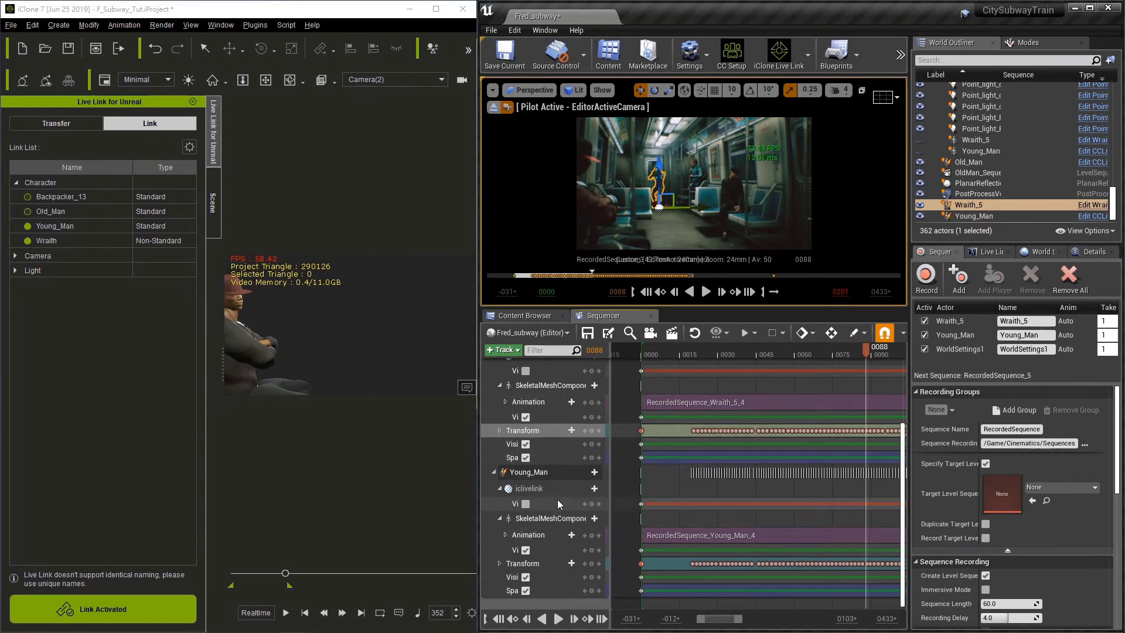
- Shift the Wraith_5 and Young_Man animation and Transform sections left about four frames
scroll(561, 490, "up", 1)
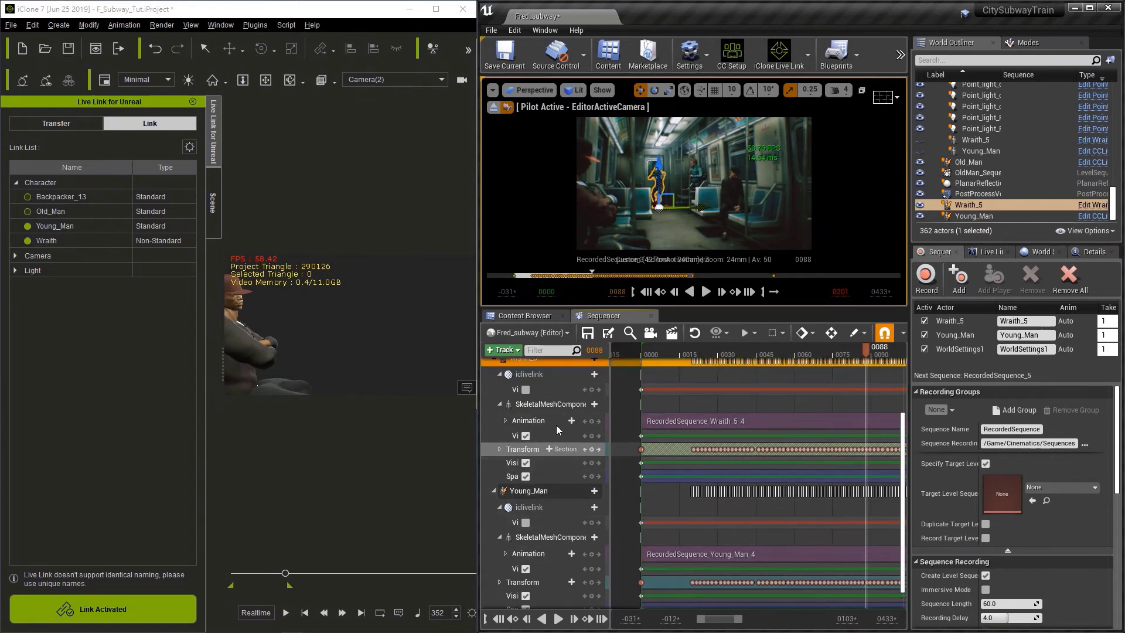
left_click(553, 495)
scroll(655, 508, "up", 1)
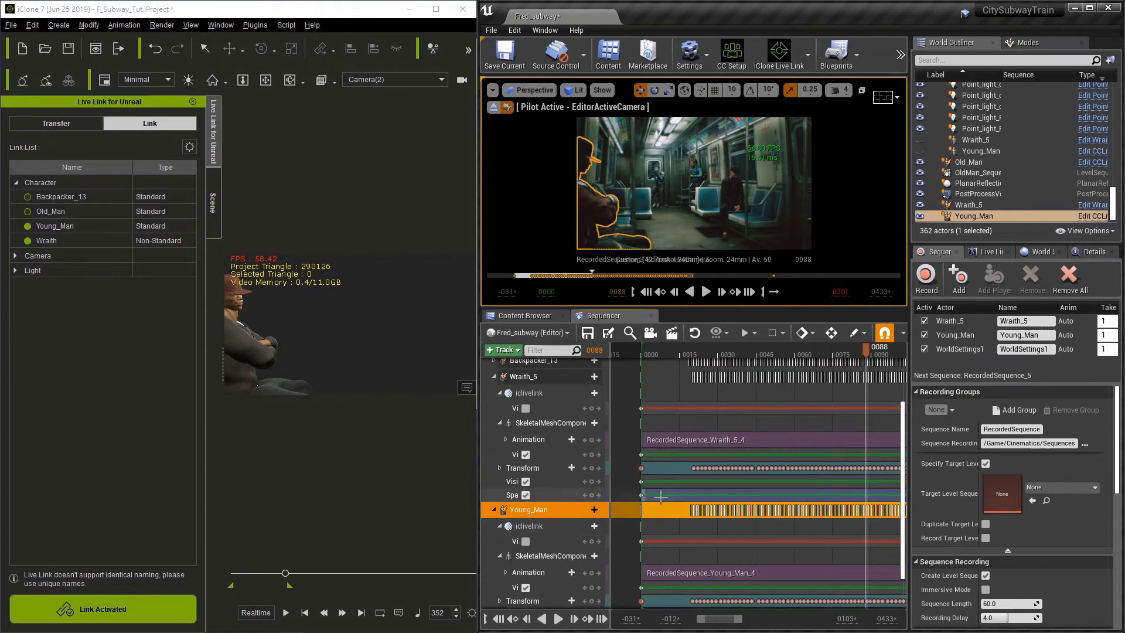
left_click_drag(665, 449, 677, 481)
scroll(677, 481, "down", 2)
left_click(678, 537, "ctrl")
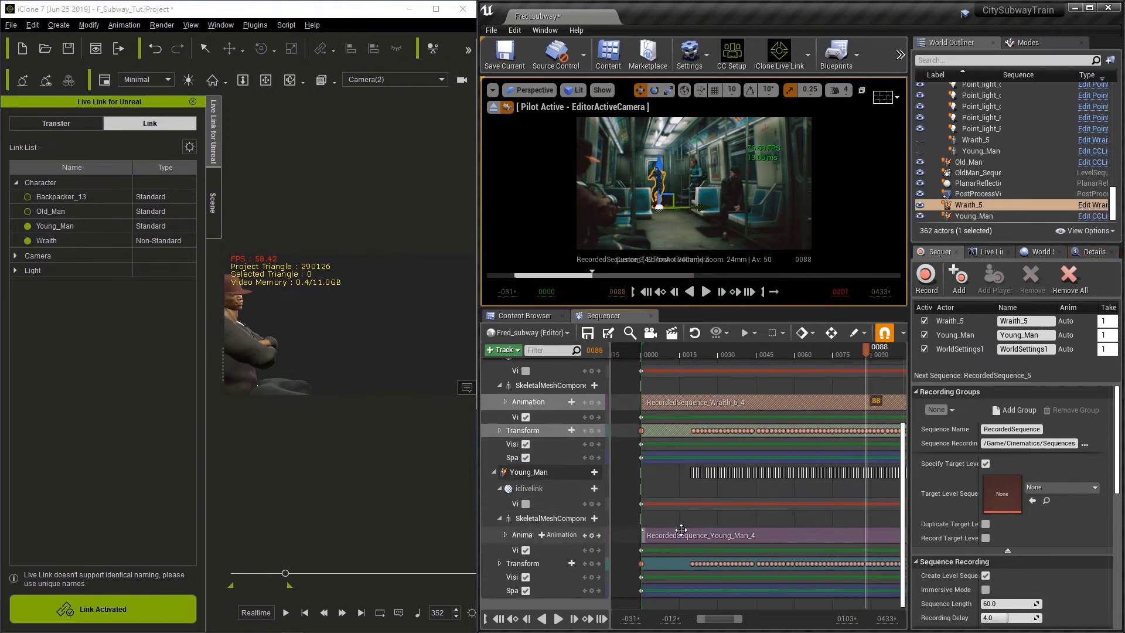
left_click(674, 563, "ctrl")
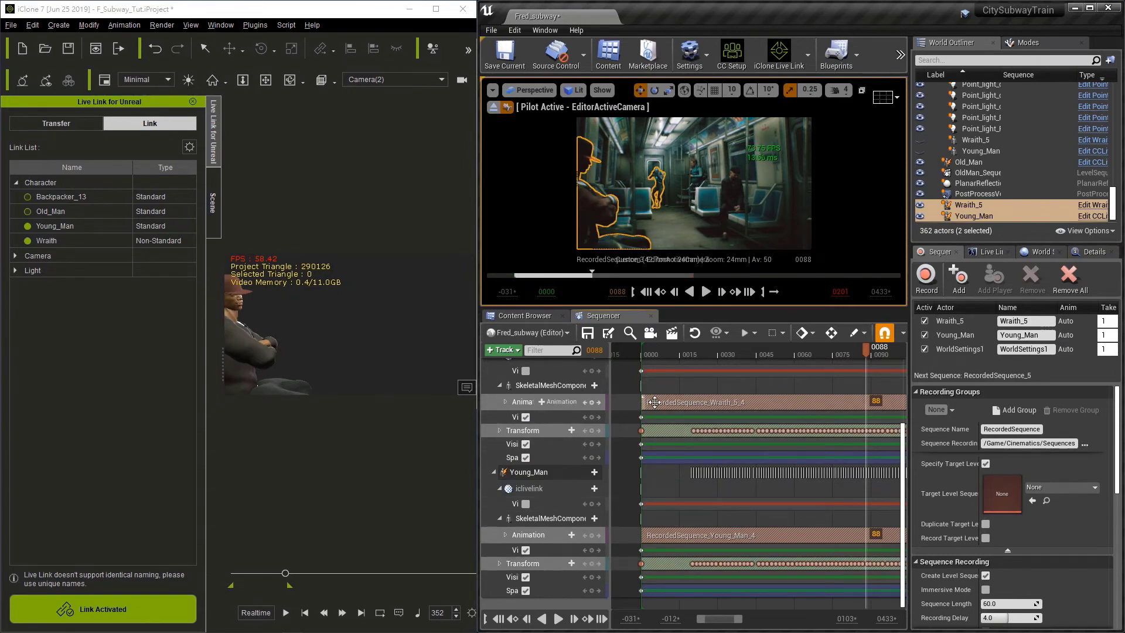
left_click_drag(655, 402, 649, 403)
- Nudge Wraith_5's animation section slightly further left so it ends at frame 91
scroll(674, 410, "up", 3)
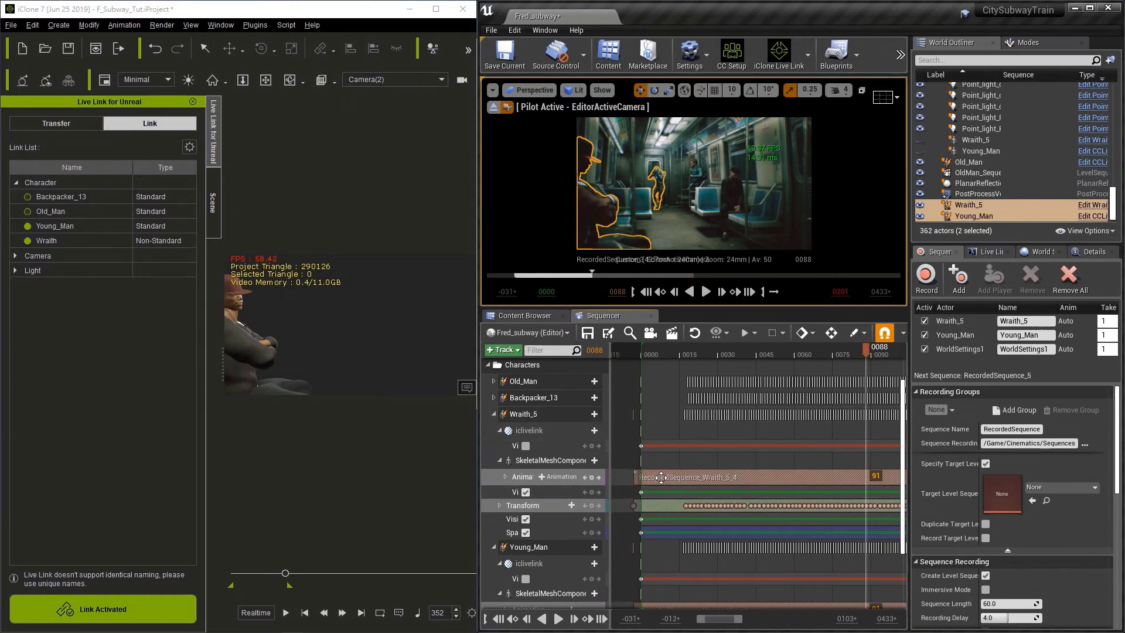
left_click_drag(661, 476, 664, 477)
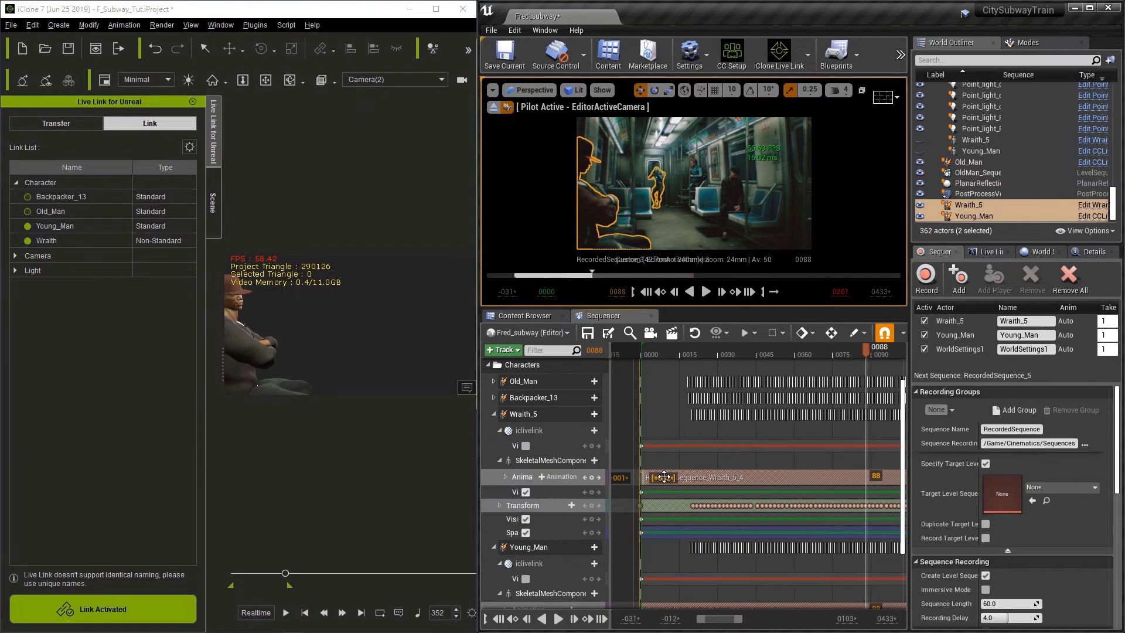
left_click_drag(664, 477, 655, 476)
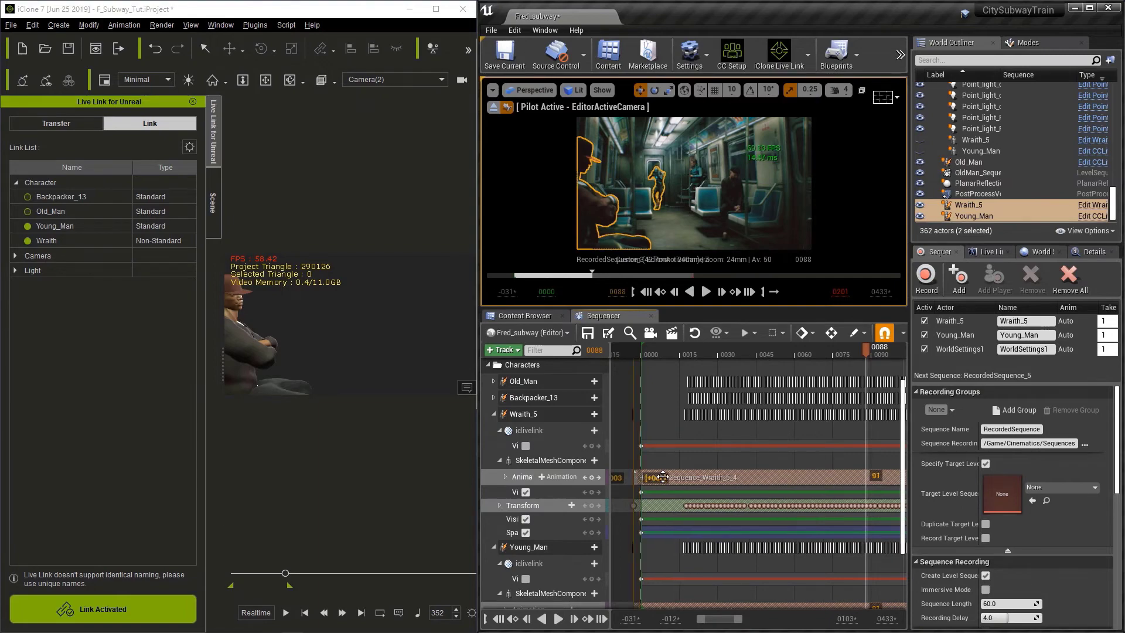
- Maximize the Unreal editor and set the sequence display rate to 60 fps
double_click(881, 10)
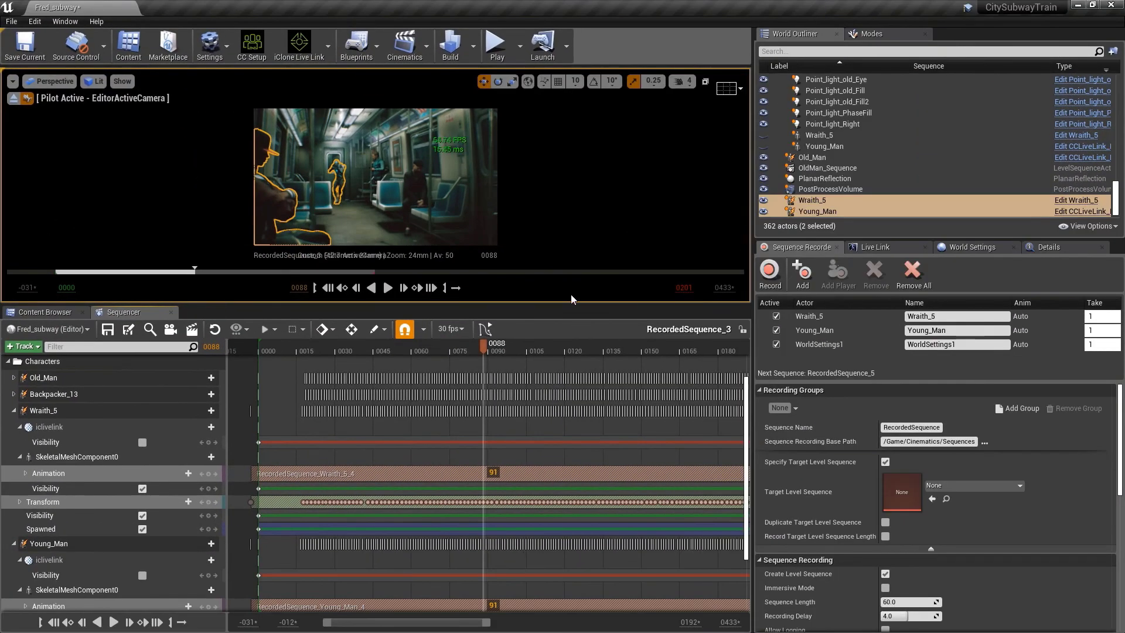
left_click(461, 333)
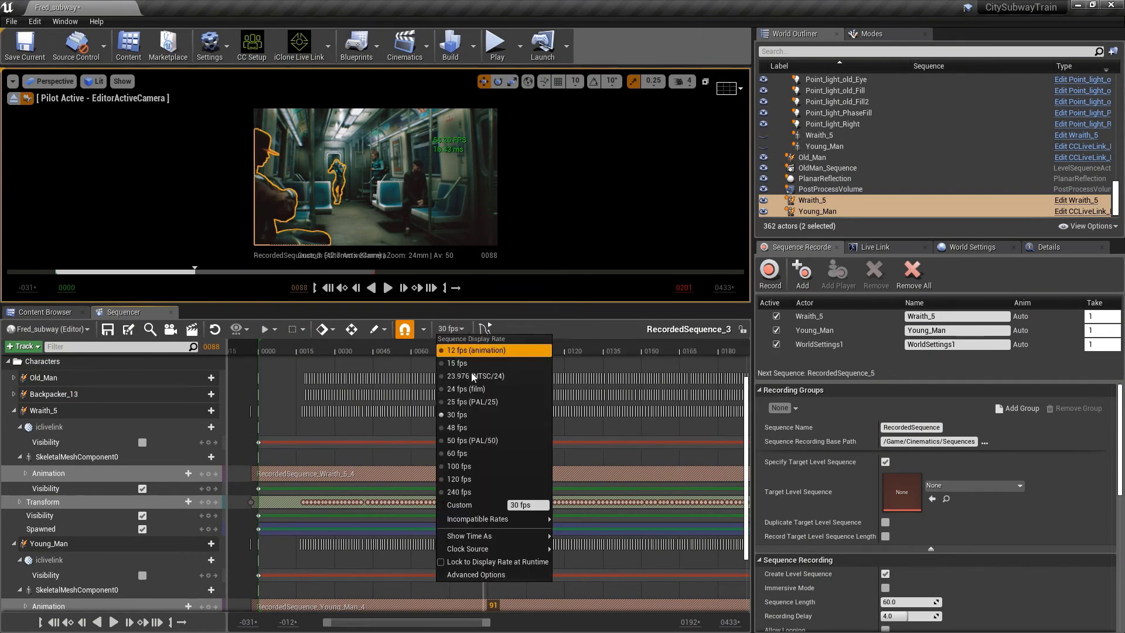
left_click(470, 454)
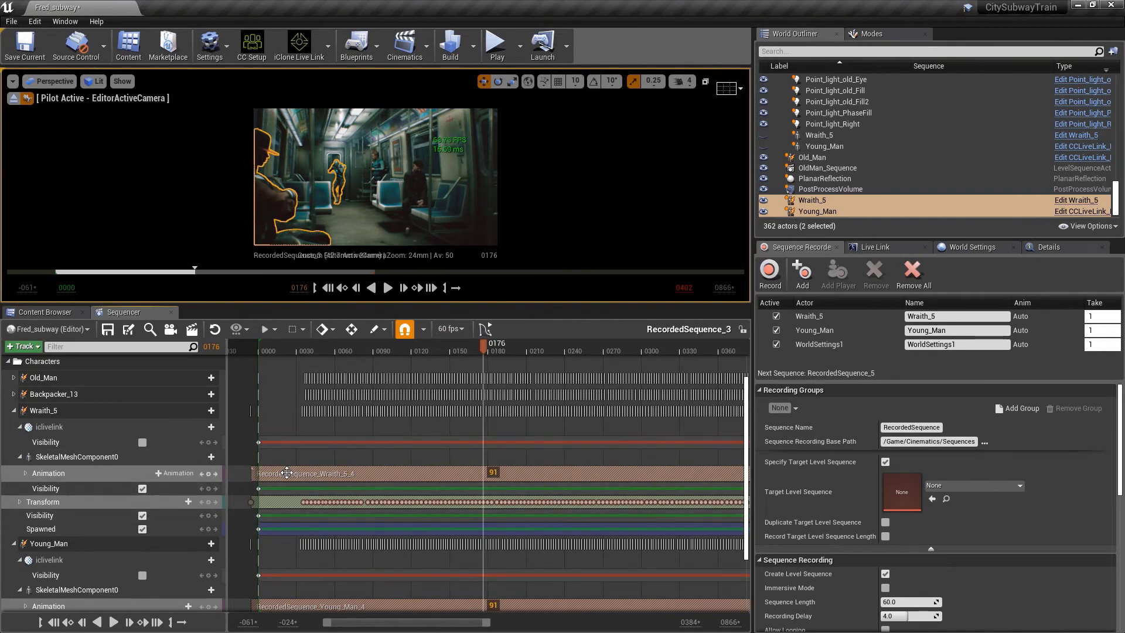
- Shift Wraith_5's animation section to start at 0000 and collapse the Wraith_5 and Young_Man tracks
left_click_drag(287, 473, 291, 473)
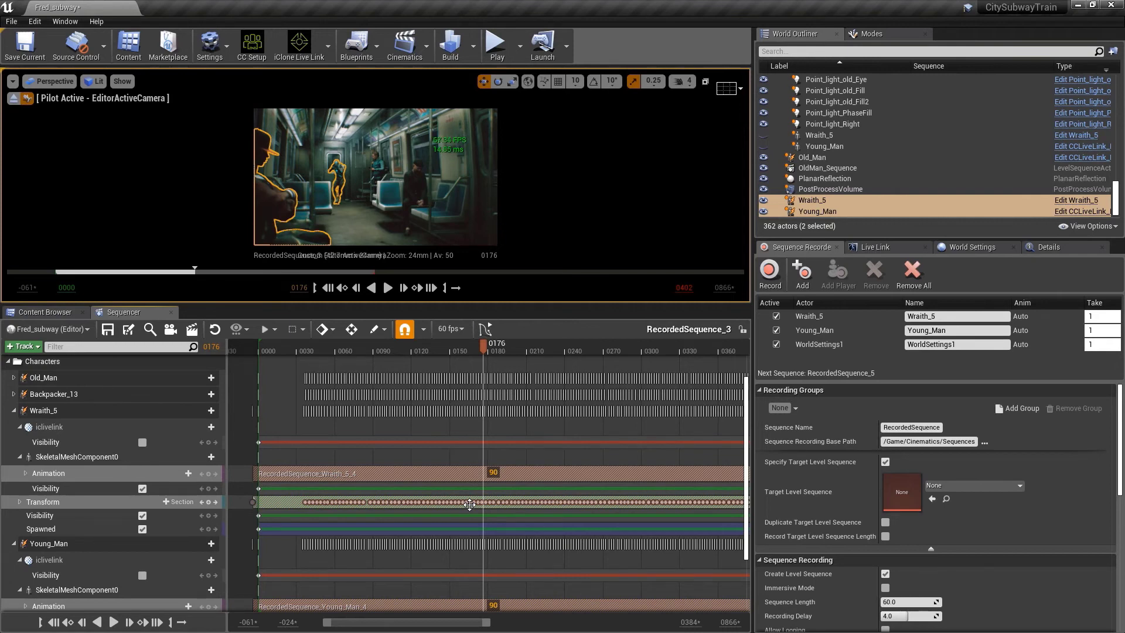
left_click(13, 411)
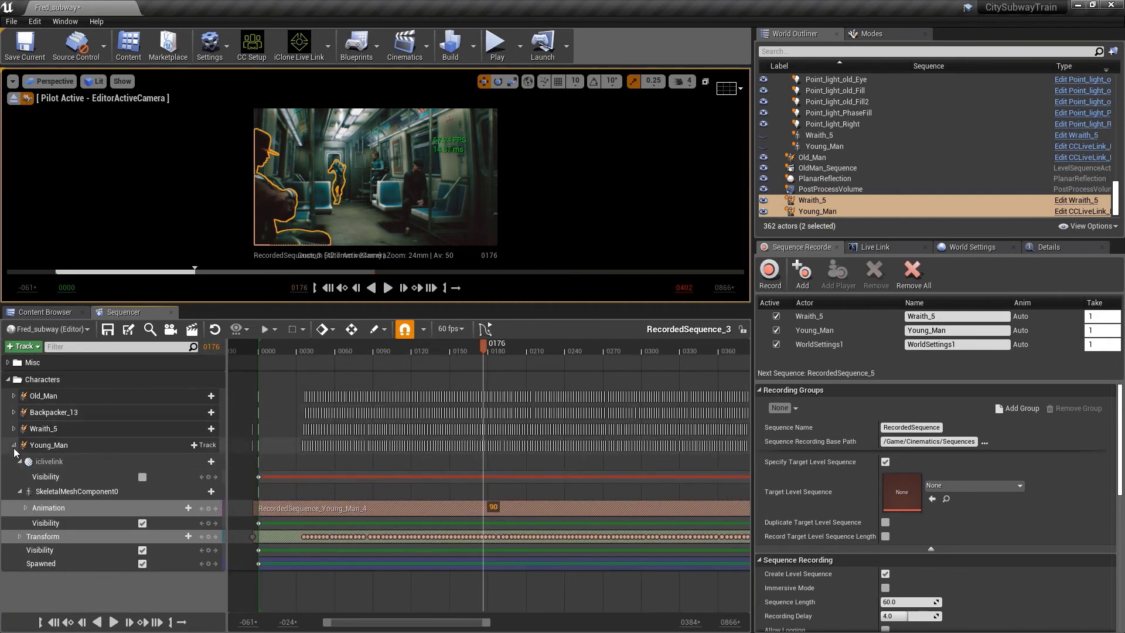
left_click(13, 446)
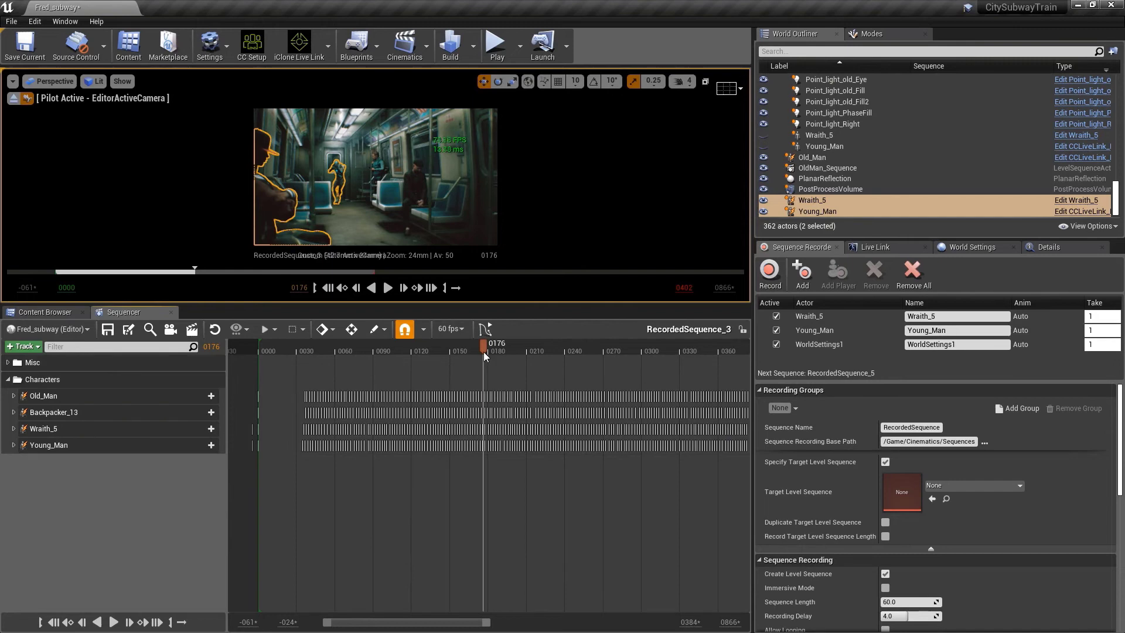
scroll(458, 359, "down", 3)
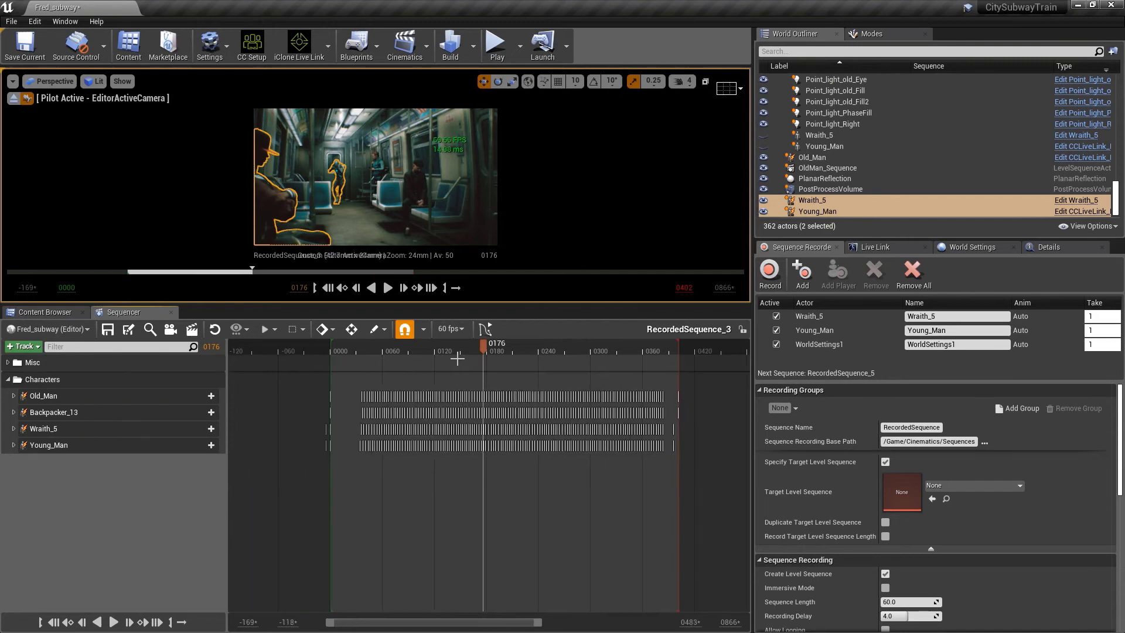
scroll(457, 359, "down", 1)
- Trim the playback range to start at frame 0032 and end near frame 0390
left_click_drag(483, 346, 566, 384)
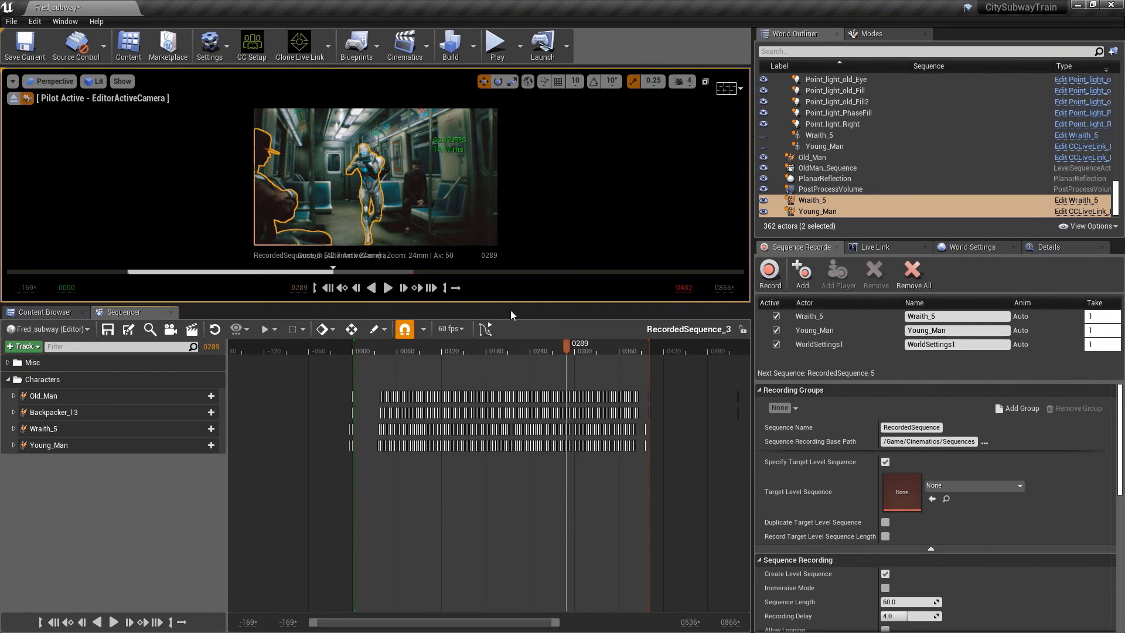
left_click_drag(354, 346, 377, 345)
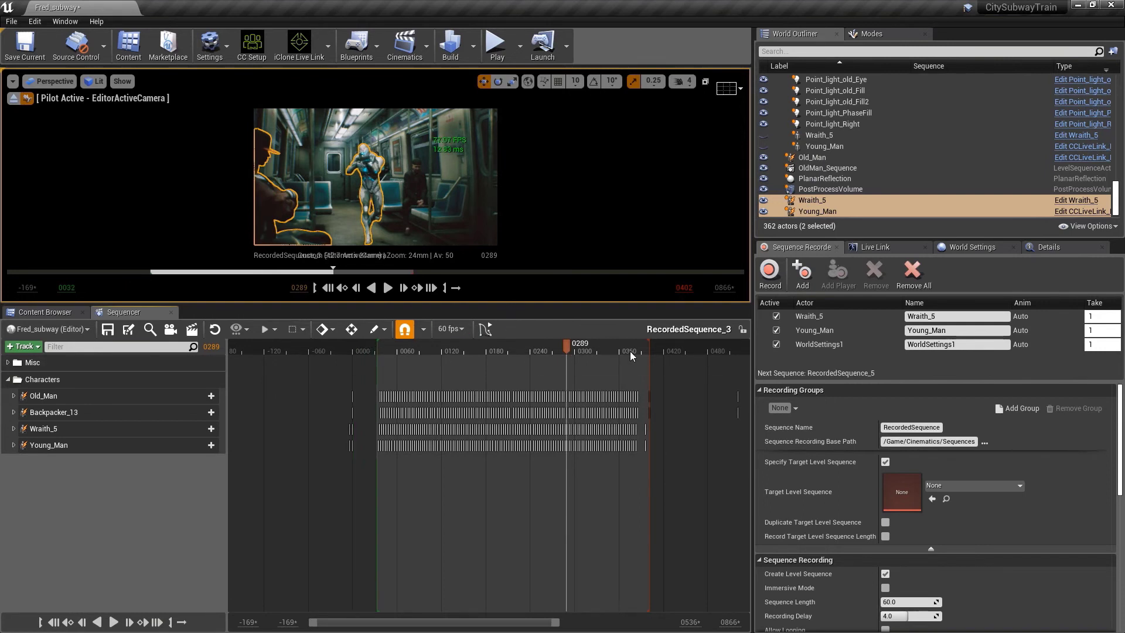
left_click_drag(641, 350, 643, 350)
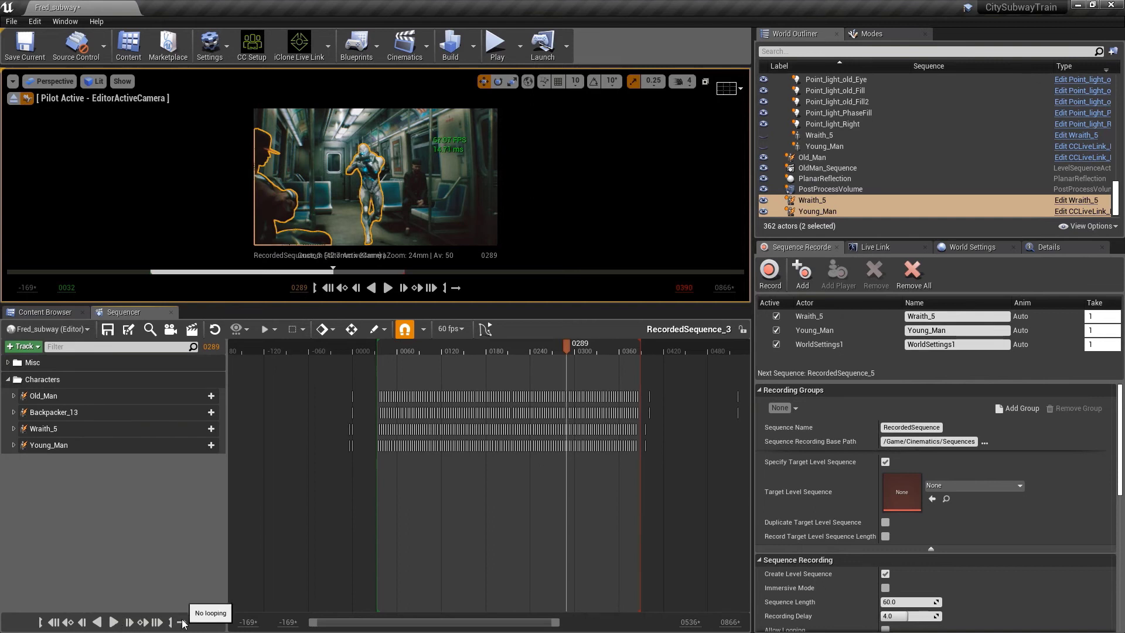
- Turn on looping, play the sequence, and enlarge the viewport to watch it
left_click(183, 623)
left_click(113, 623)
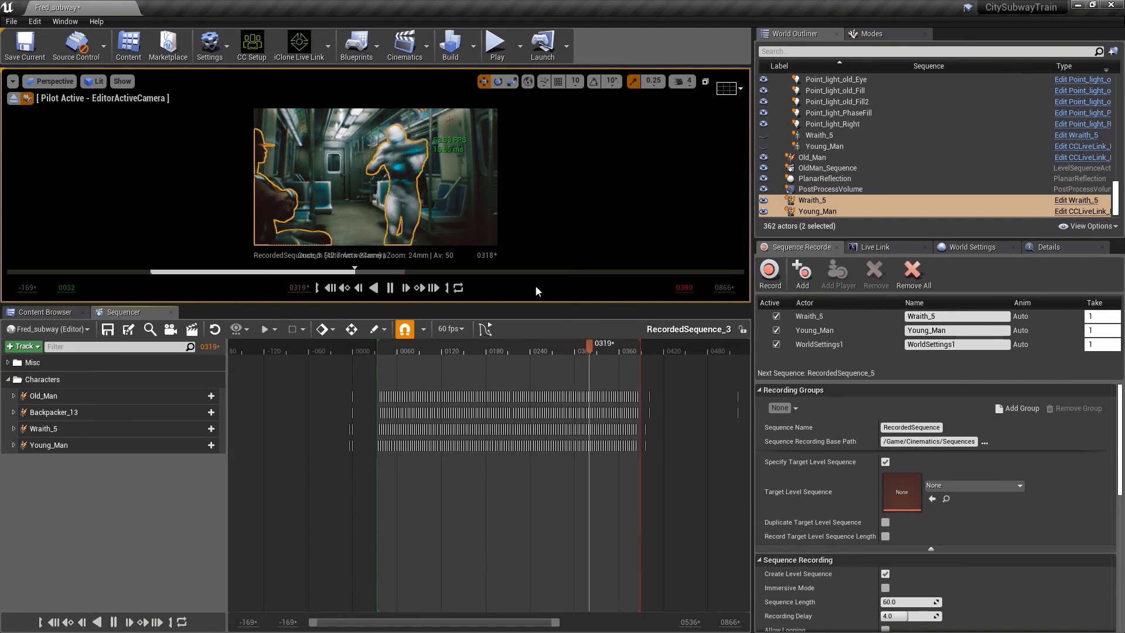
left_click_drag(484, 303, 490, 467)
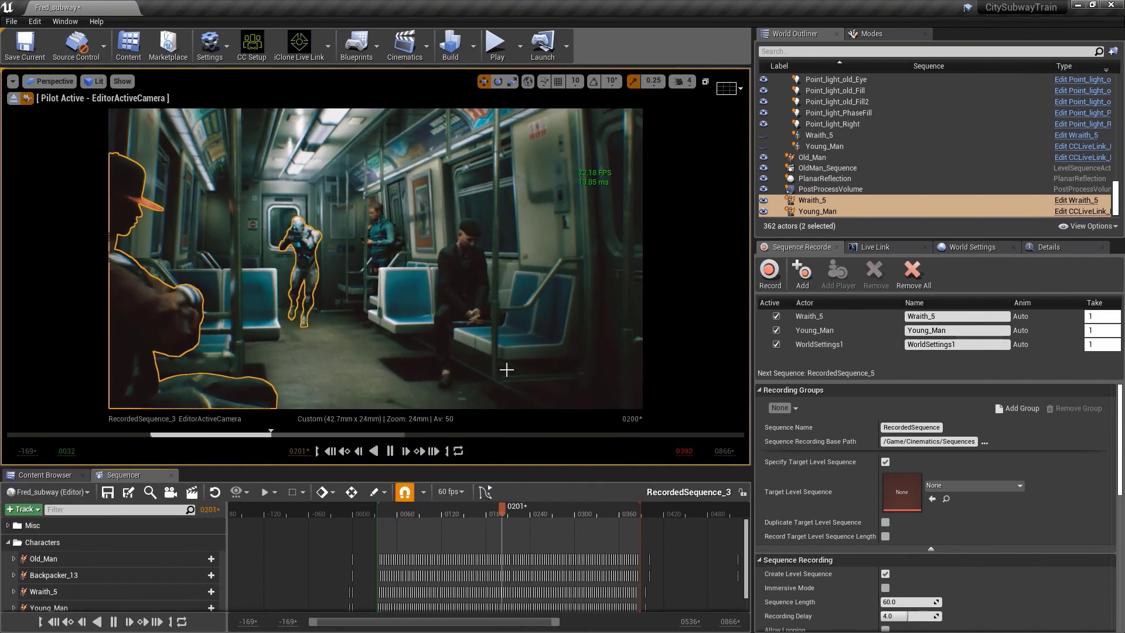